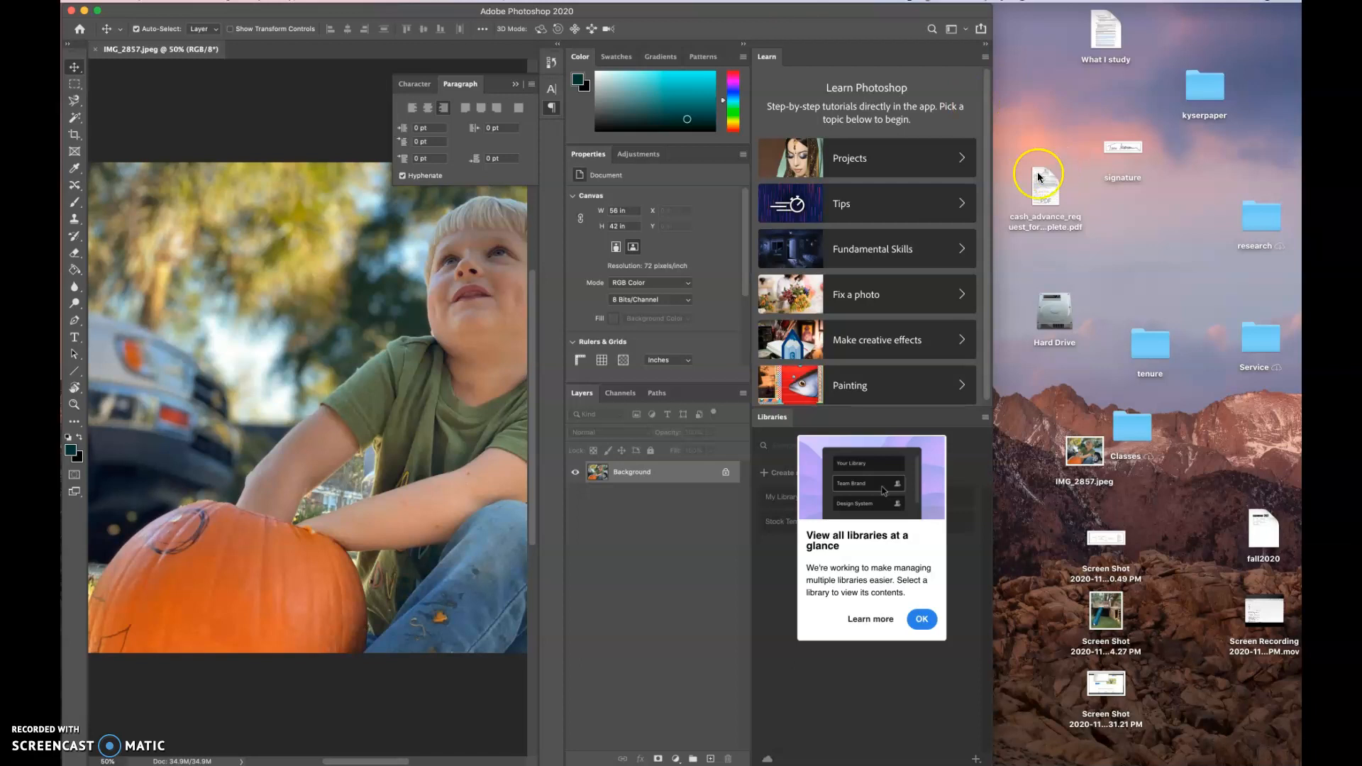
- Widen the application window to show the whole photo and detach the toolbar so it floats over the canvas
{"action": "left_click_drag", "start_coordinate": [991, 449], "coordinate": [1302, 405]}
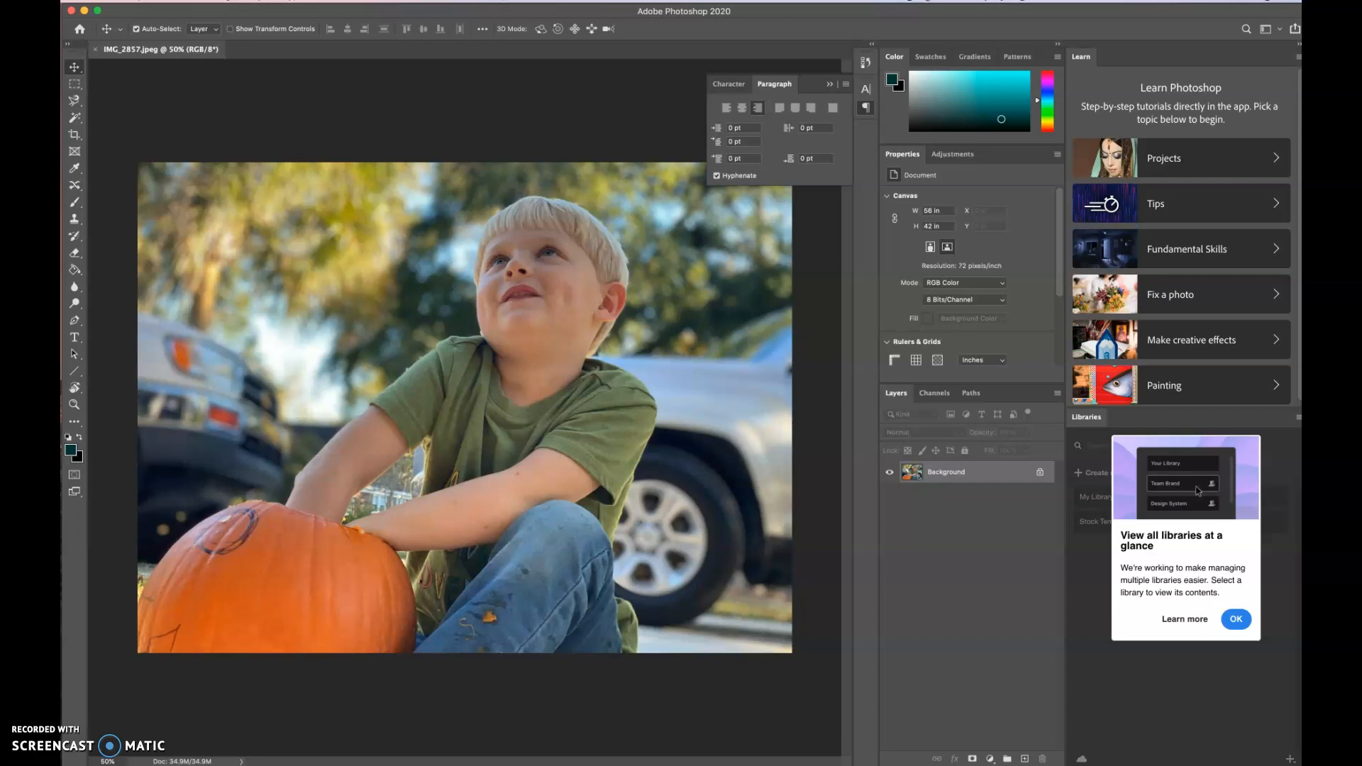
{"action": "left_click", "coordinate": [910, 473]}
{"action": "left_click_drag", "start_coordinate": [74, 45], "coordinate": [160, 53]}
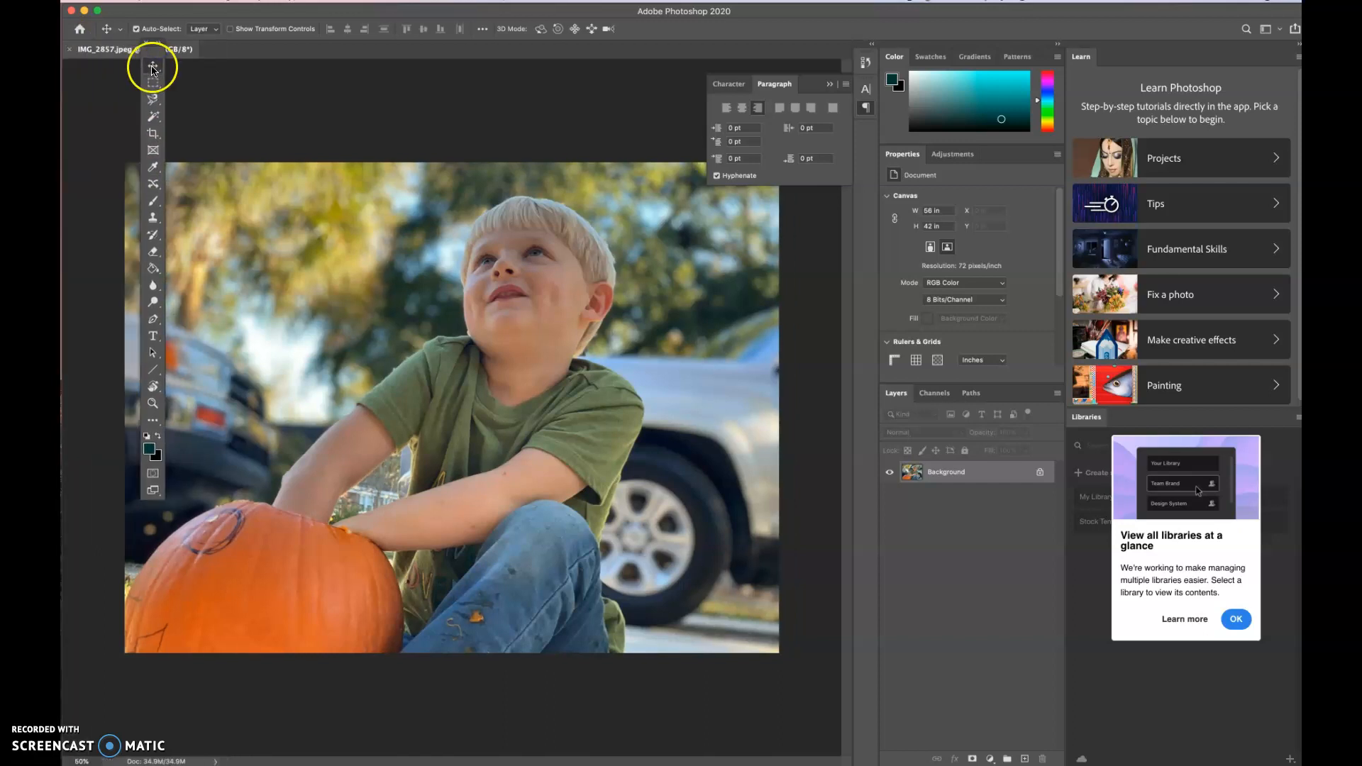
- Draw a rectangular marquee selection about 22.3 × 15.4 in over the trees and the boy's shoulder
{"action": "left_click", "coordinate": [152, 102]}
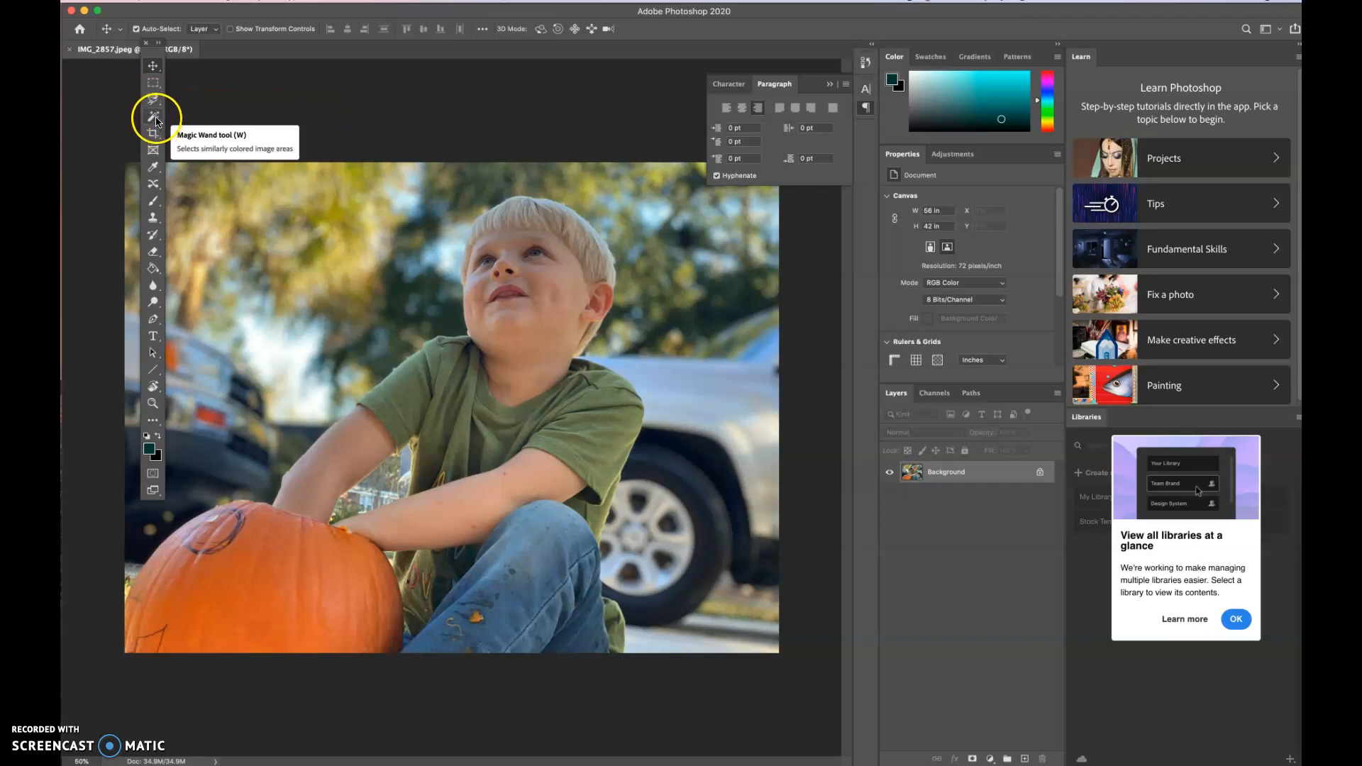
{"action": "left_click", "coordinate": [152, 83]}
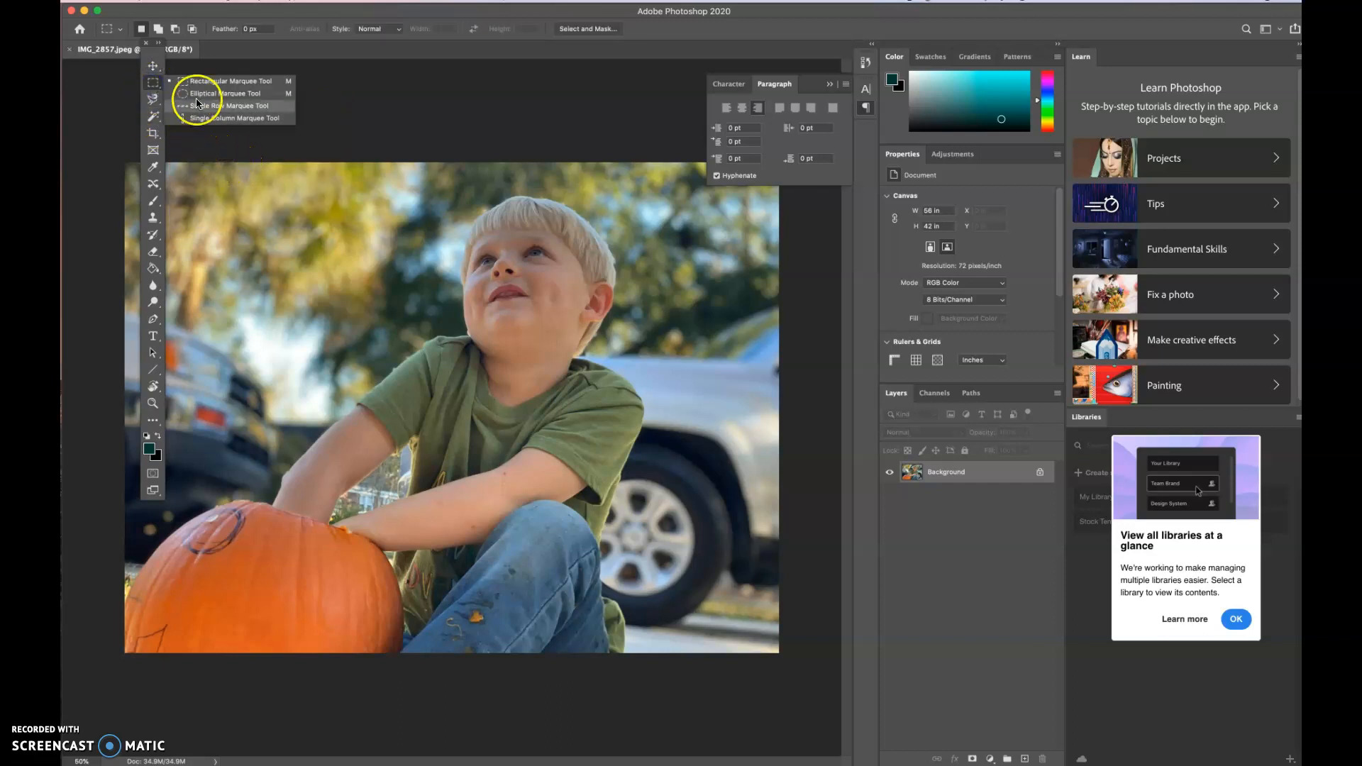
{"action": "left_click", "coordinate": [225, 273]}
{"action": "left_click_drag", "start_coordinate": [216, 251], "coordinate": [476, 431]}
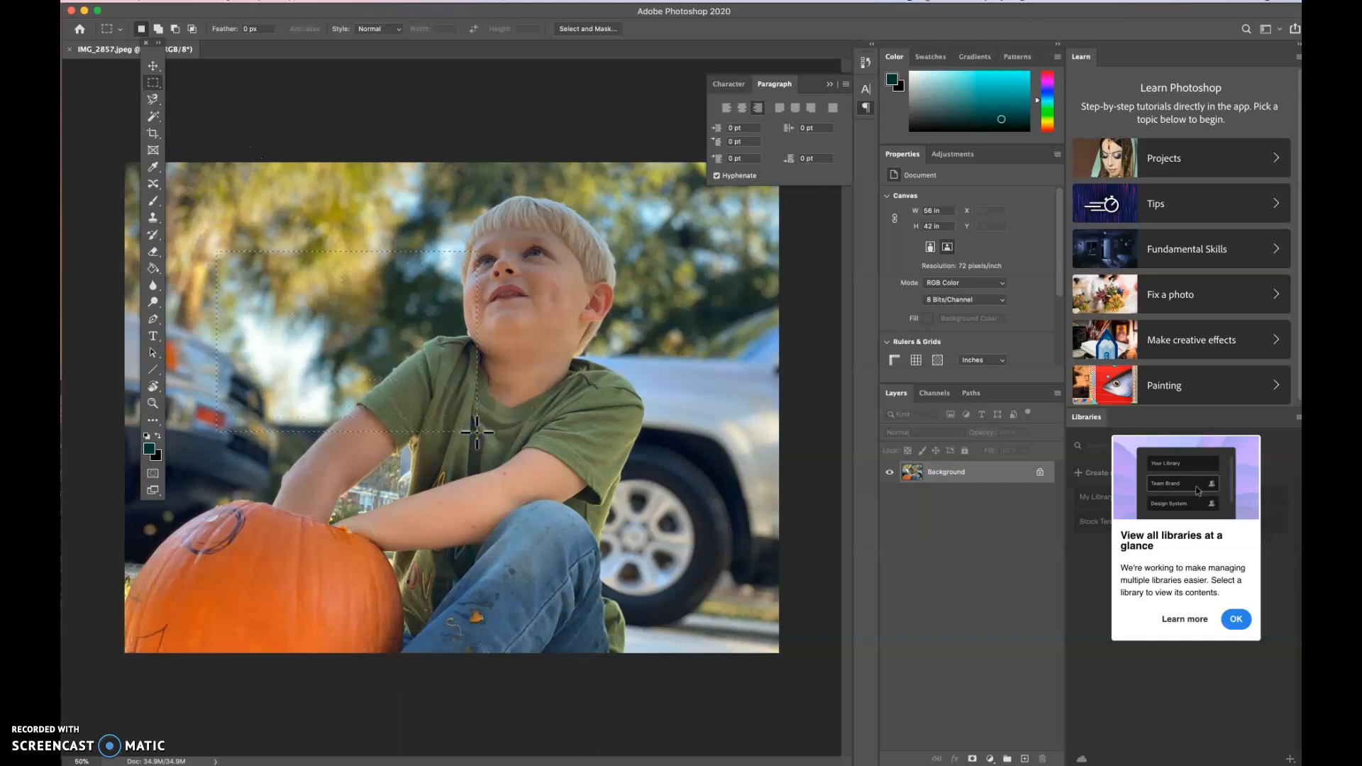
- Convert the Background into a regular layer named Layer 0, and try deleting the selected rectangle before undoing the deletion
{"action": "left_click", "coordinate": [932, 473]}
{"action": "left_click", "coordinate": [671, 87]}
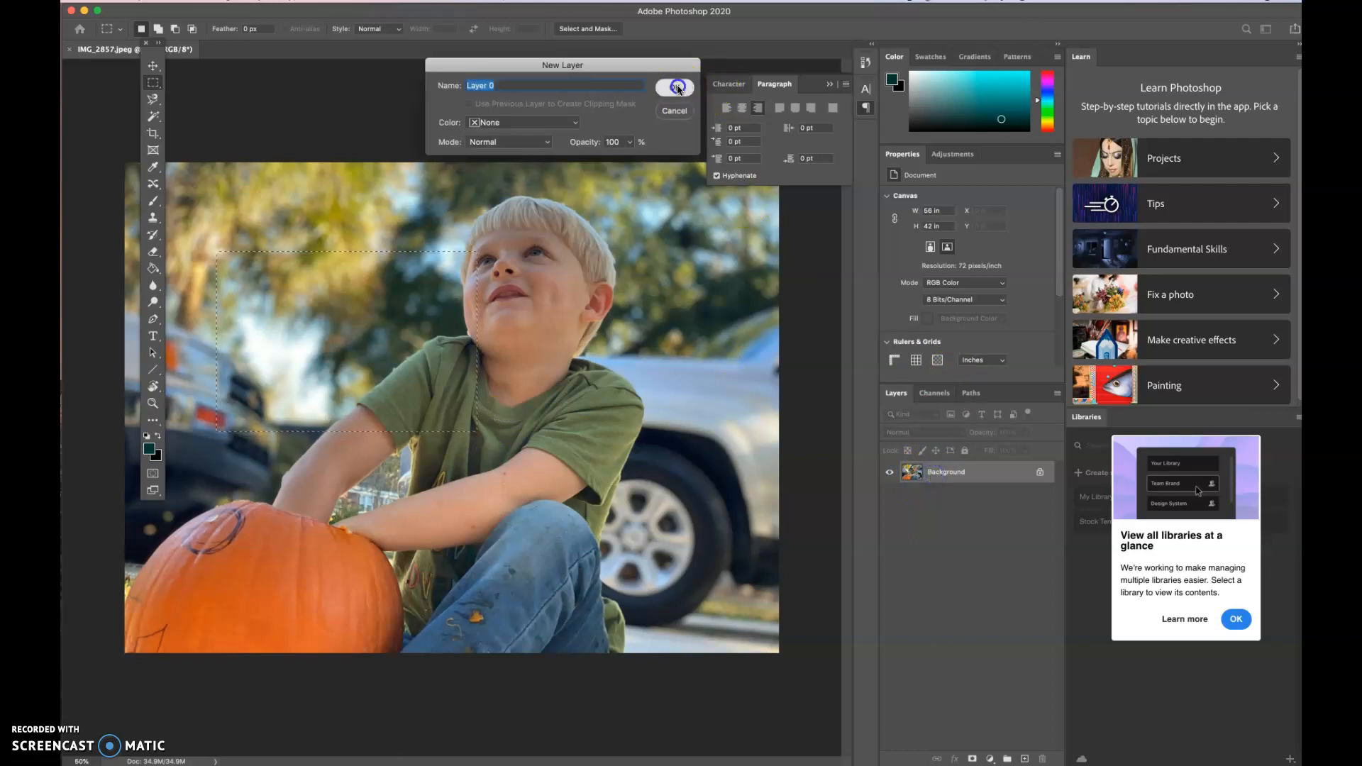
{"action": "key", "text": "BackSpace"}
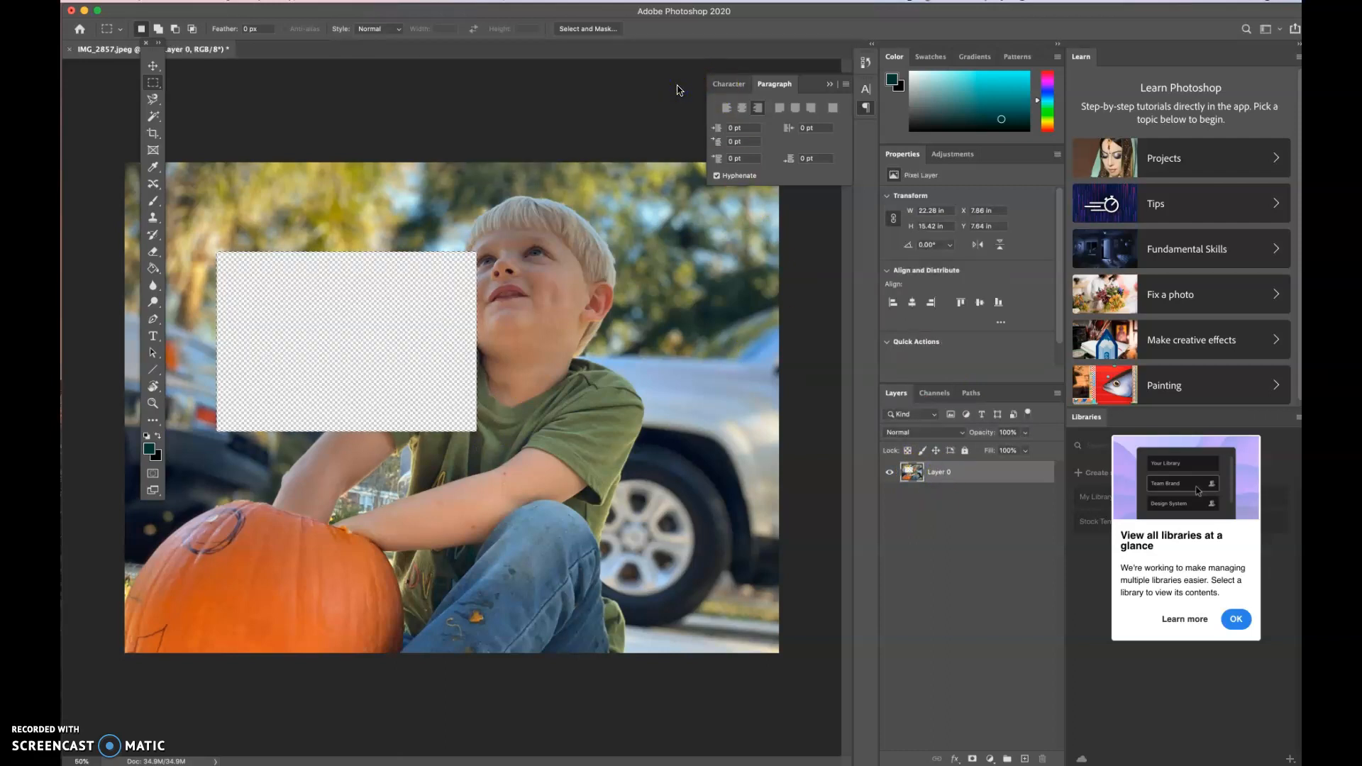
{"action": "key", "text": "super+z"}
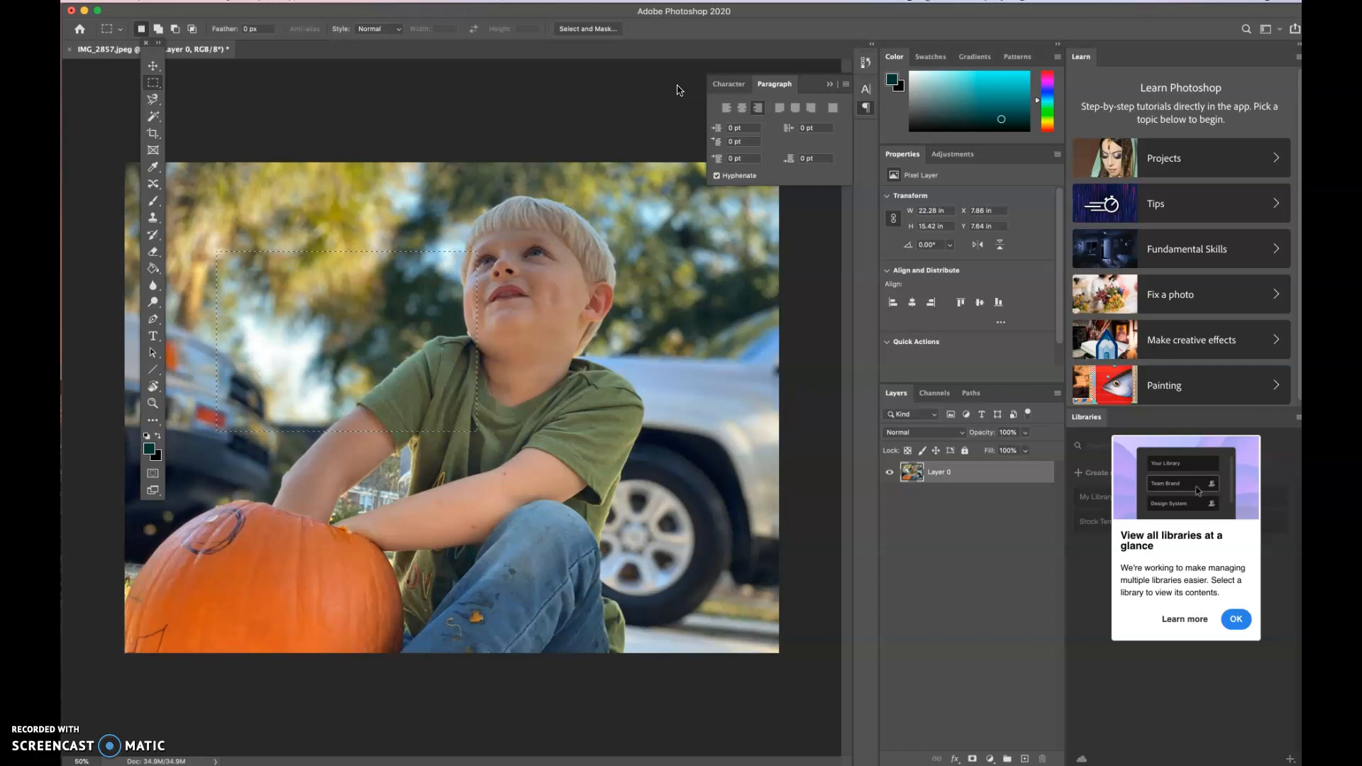
- Draw an elliptical marquee selection about 15.4 × 12.9 in over the trees beside the boy's face
{"action": "left_click", "coordinate": [152, 83]}
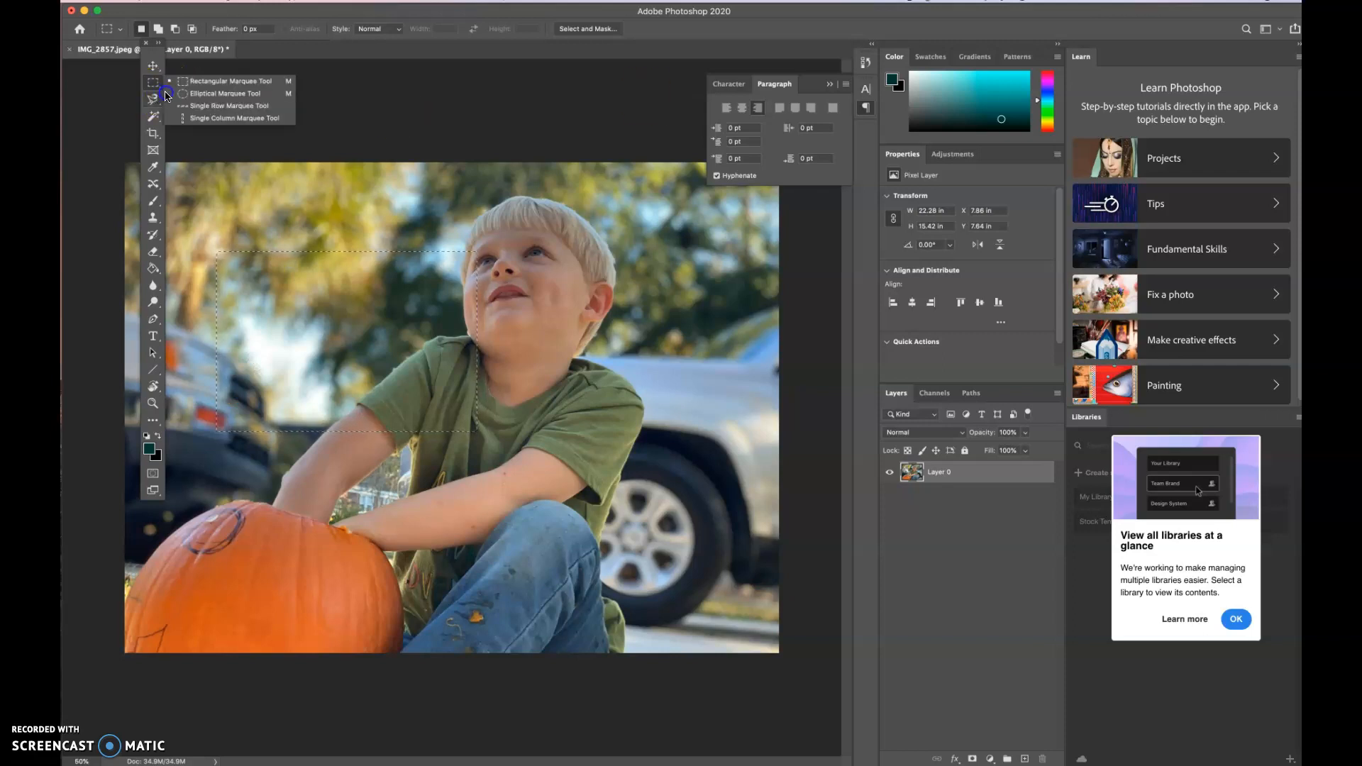
{"action": "left_click", "coordinate": [224, 93]}
{"action": "left_click_drag", "start_coordinate": [299, 213], "coordinate": [480, 363]}
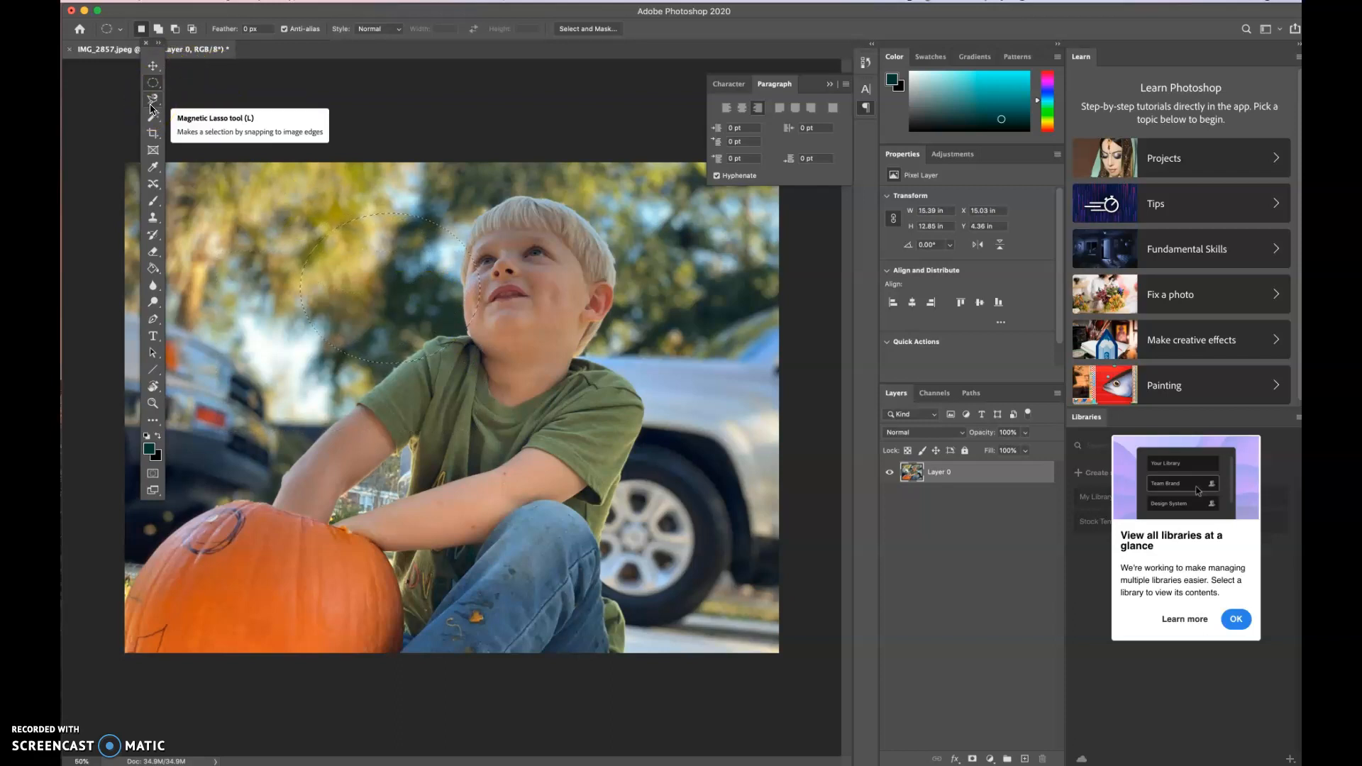
- Draw an elliptical selection about 10.7 × 15.9 in around the boy's head, and replace it with one about 19.1 × 12.4 in over the pumpkin
{"action": "left_click_drag", "start_coordinate": [467, 202], "coordinate": [592, 388]}
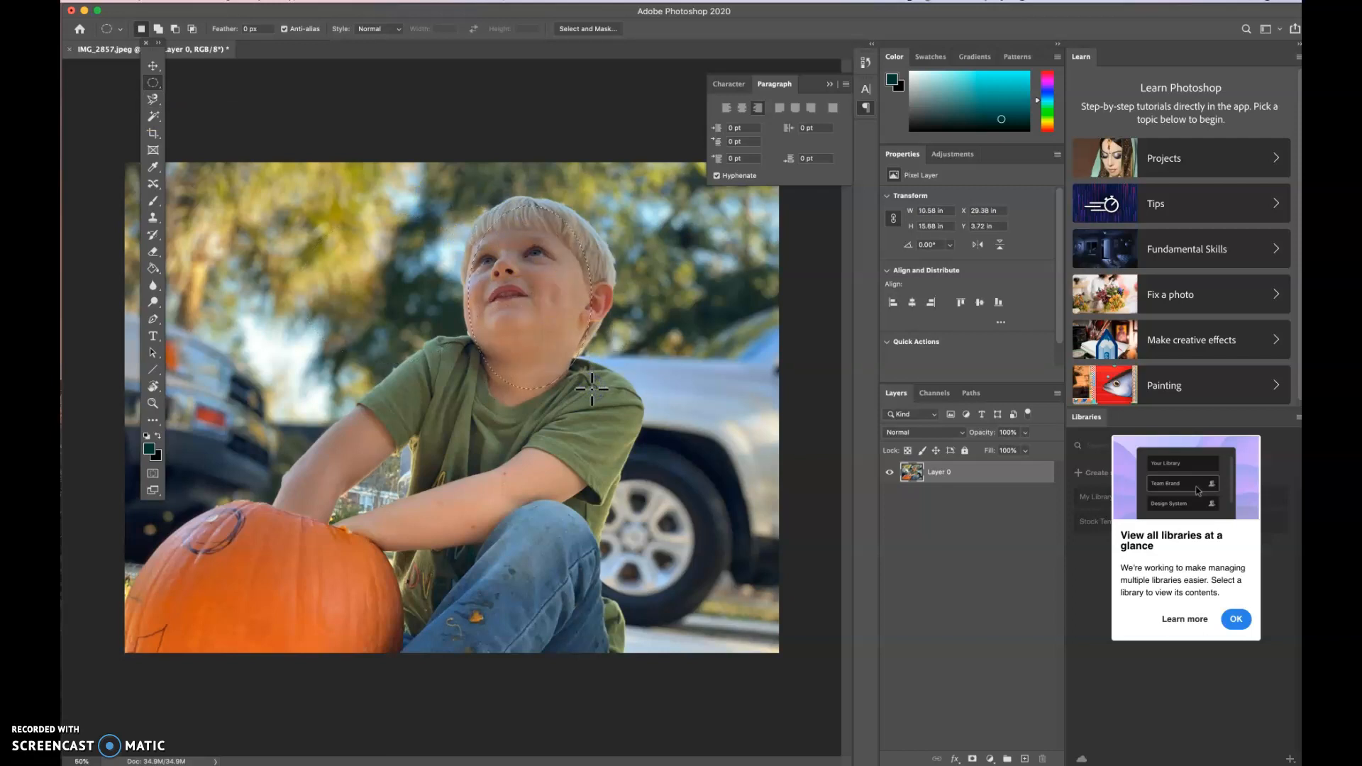
{"action": "left_click", "coordinate": [523, 241]}
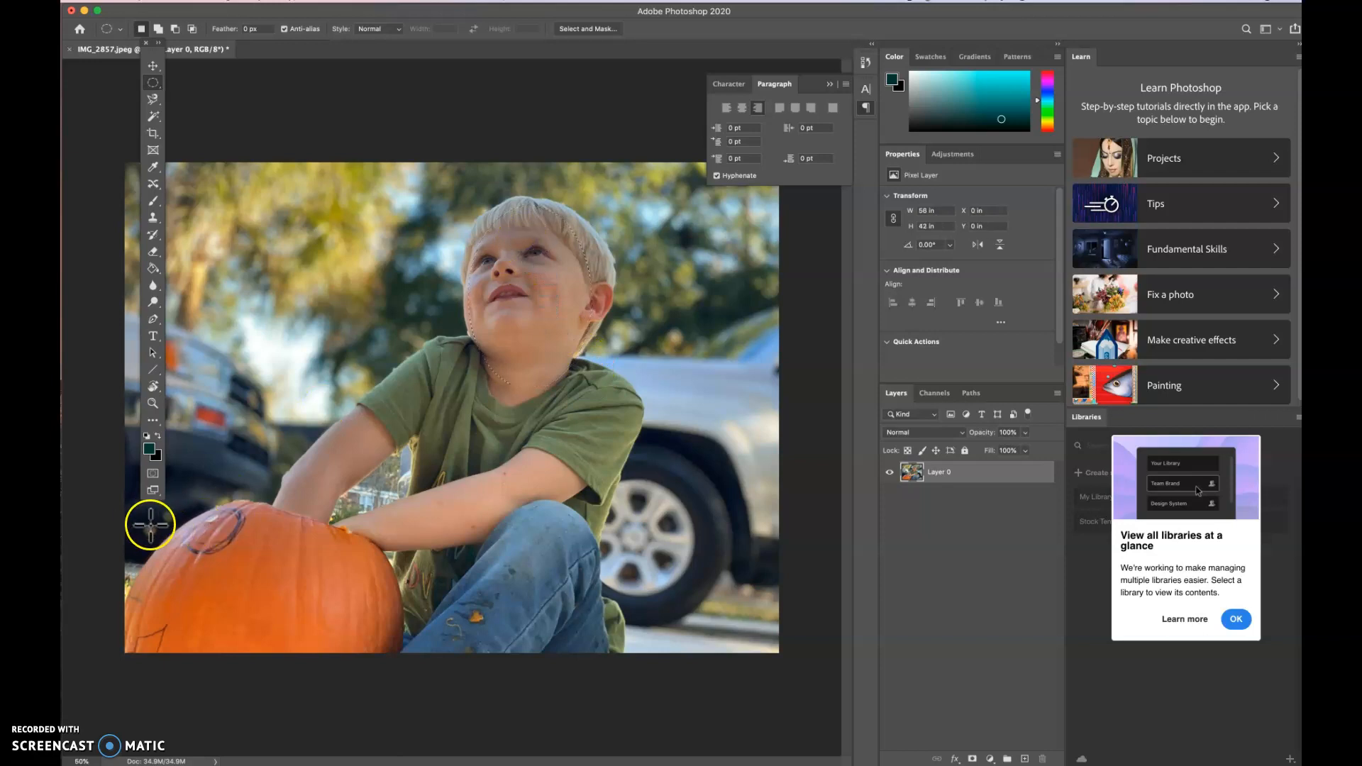
{"action": "left_click_drag", "start_coordinate": [152, 508], "coordinate": [376, 648]}
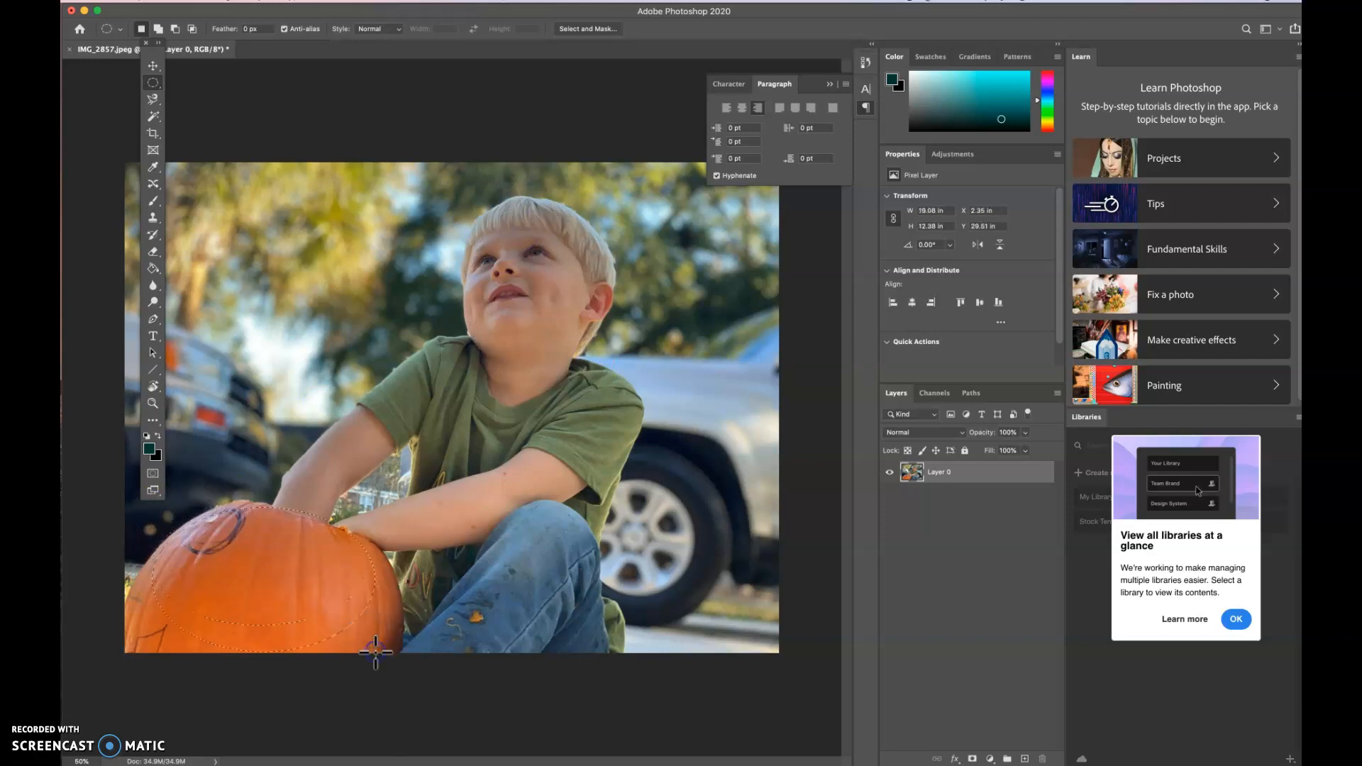
- Outline the boy and the pumpkin freehand with the Lasso tool, making a selection about 44 × 39.5 in
{"action": "left_click", "coordinate": [152, 99]}
{"action": "mouse_move", "coordinate": [150, 100]}
{"action": "left_mouse_down"}
{"action": "mouse_move", "coordinate": [191, 105]}
{"action": "mouse_move", "coordinate": [194, 123]}
{"action": "mouse_move", "coordinate": [197, 104]}
{"action": "left_mouse_up"}
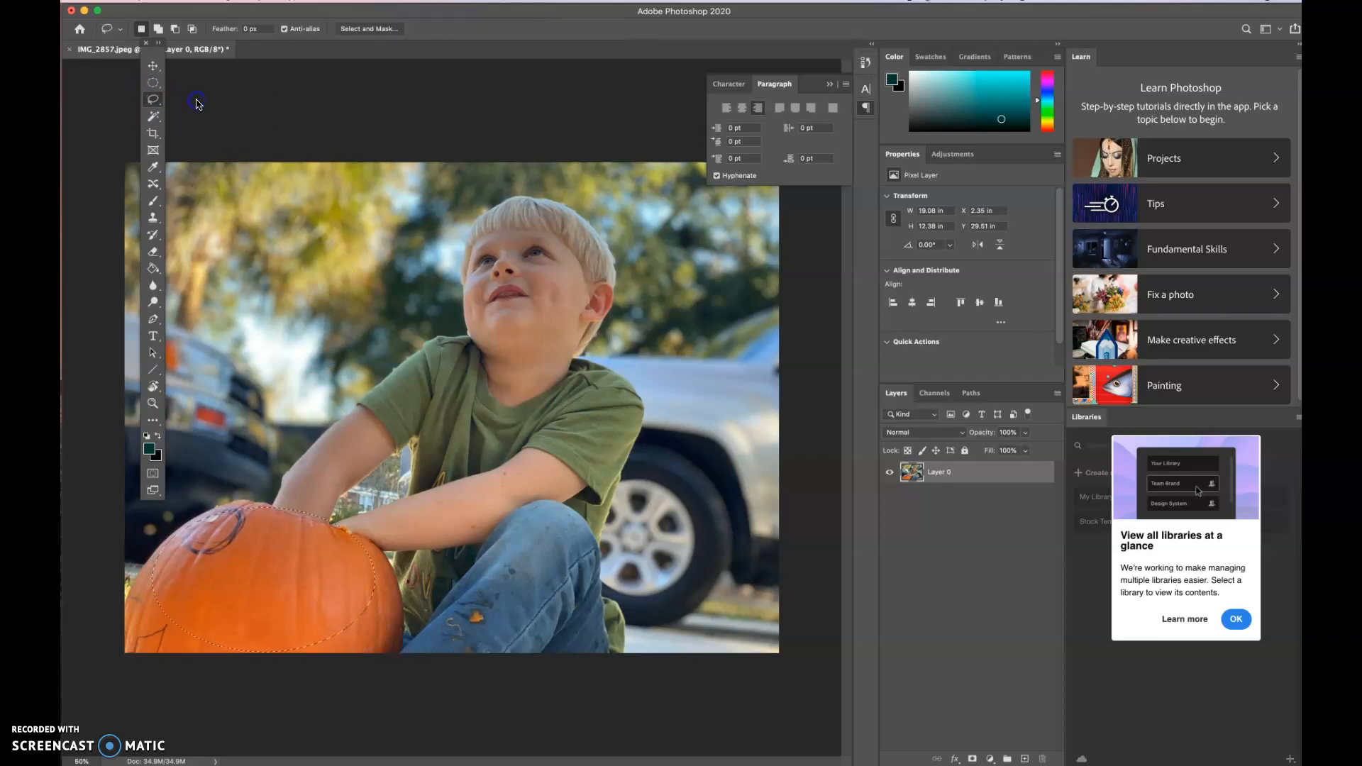
{"action": "left_click", "coordinate": [276, 496]}
{"action": "mouse_move", "coordinate": [613, 245]}
{"action": "left_mouse_down"}
{"action": "mouse_move", "coordinate": [593, 355]}
{"action": "mouse_move", "coordinate": [639, 403]}
{"action": "mouse_move", "coordinate": [607, 533]}
{"action": "mouse_move", "coordinate": [614, 644]}
{"action": "mouse_move", "coordinate": [397, 666]}
{"action": "mouse_move", "coordinate": [125, 639]}
{"action": "mouse_move", "coordinate": [126, 590]}
{"action": "mouse_move", "coordinate": [160, 540]}
{"action": "mouse_move", "coordinate": [209, 508]}
{"action": "mouse_move", "coordinate": [279, 491]}
{"action": "left_mouse_up"}
- Try a Color Balance of -63 toward magenta on the selected boy and pumpkin, cancel it, and undo the lasso selection
{"action": "left_click", "coordinate": [223, 1]}
{"action": "left_click", "coordinate": [223, 1]}
{"action": "left_click", "coordinate": [222, 1]}
{"action": "mouse_move", "coordinate": [240, 32]}
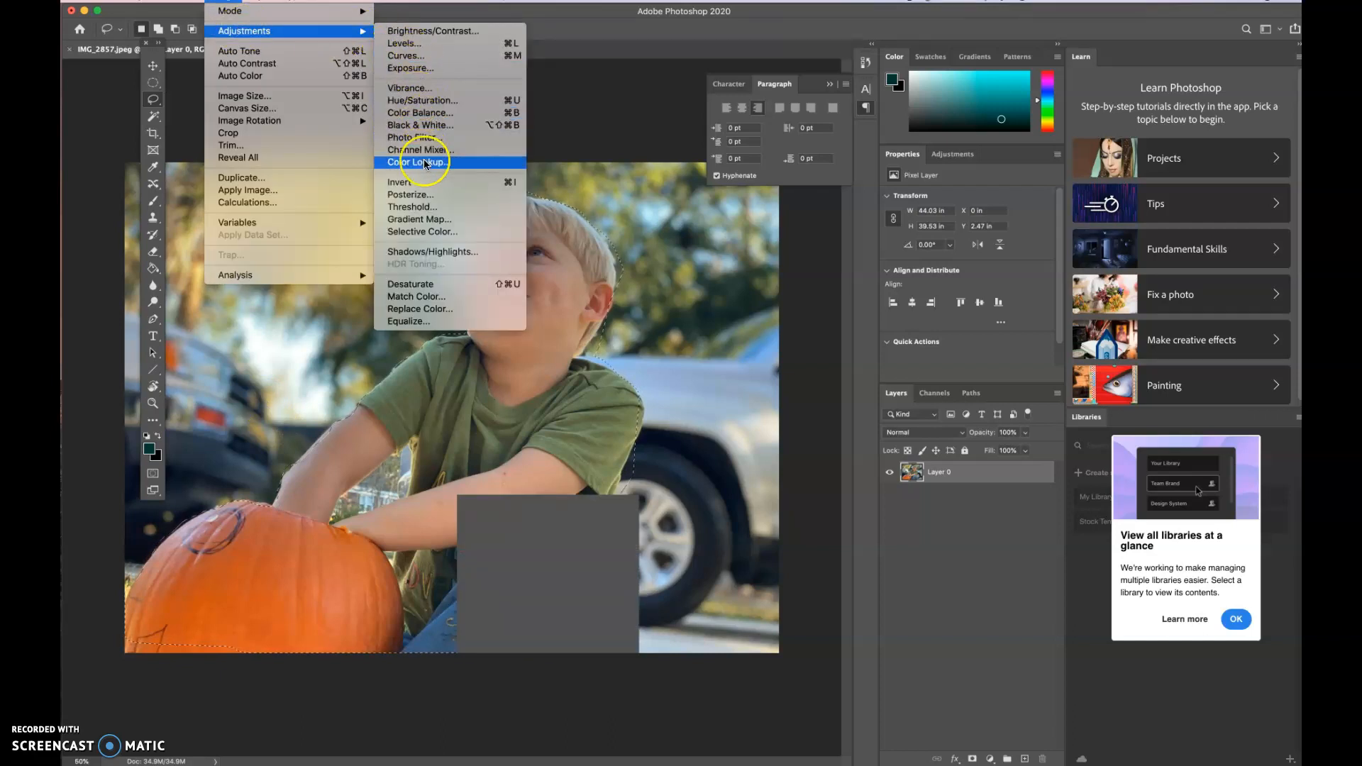
{"action": "left_click", "coordinate": [422, 113]}
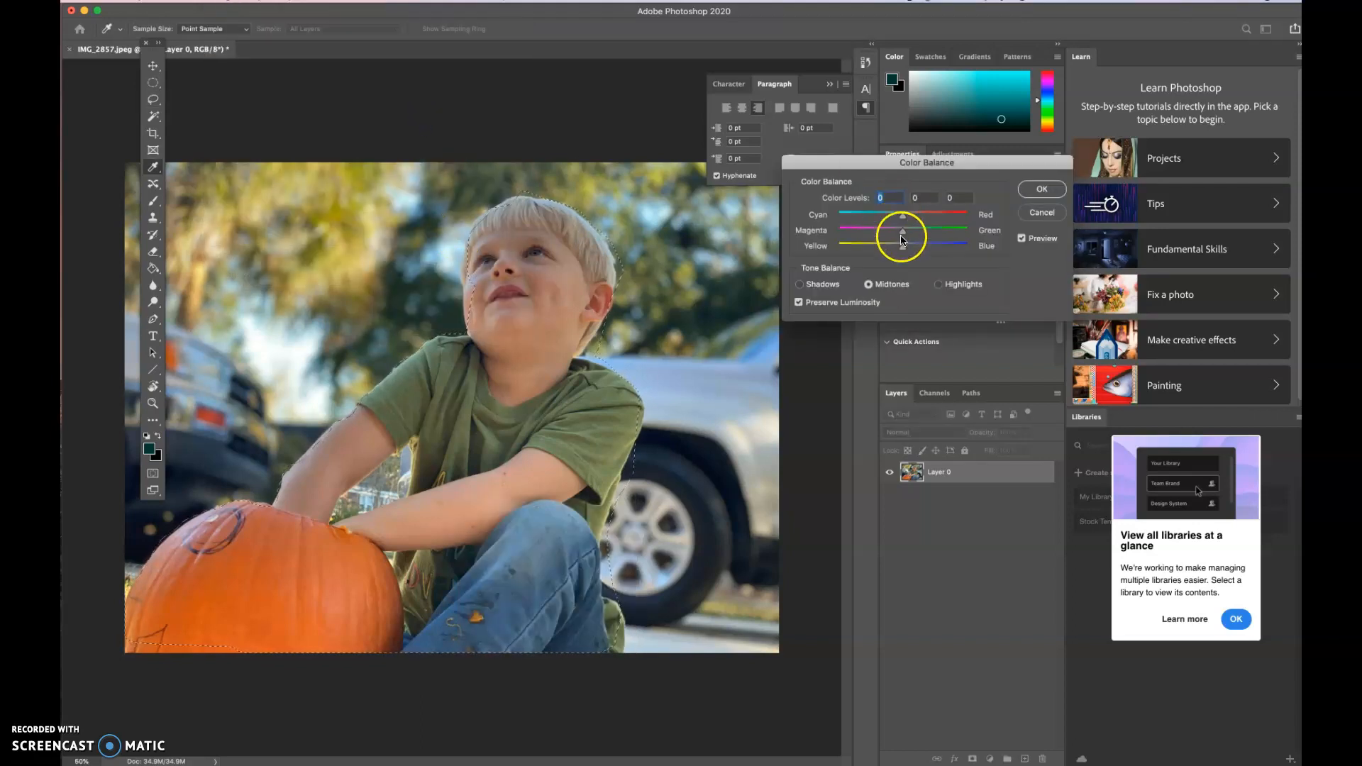
{"action": "left_click_drag", "start_coordinate": [902, 231], "coordinate": [862, 236]}
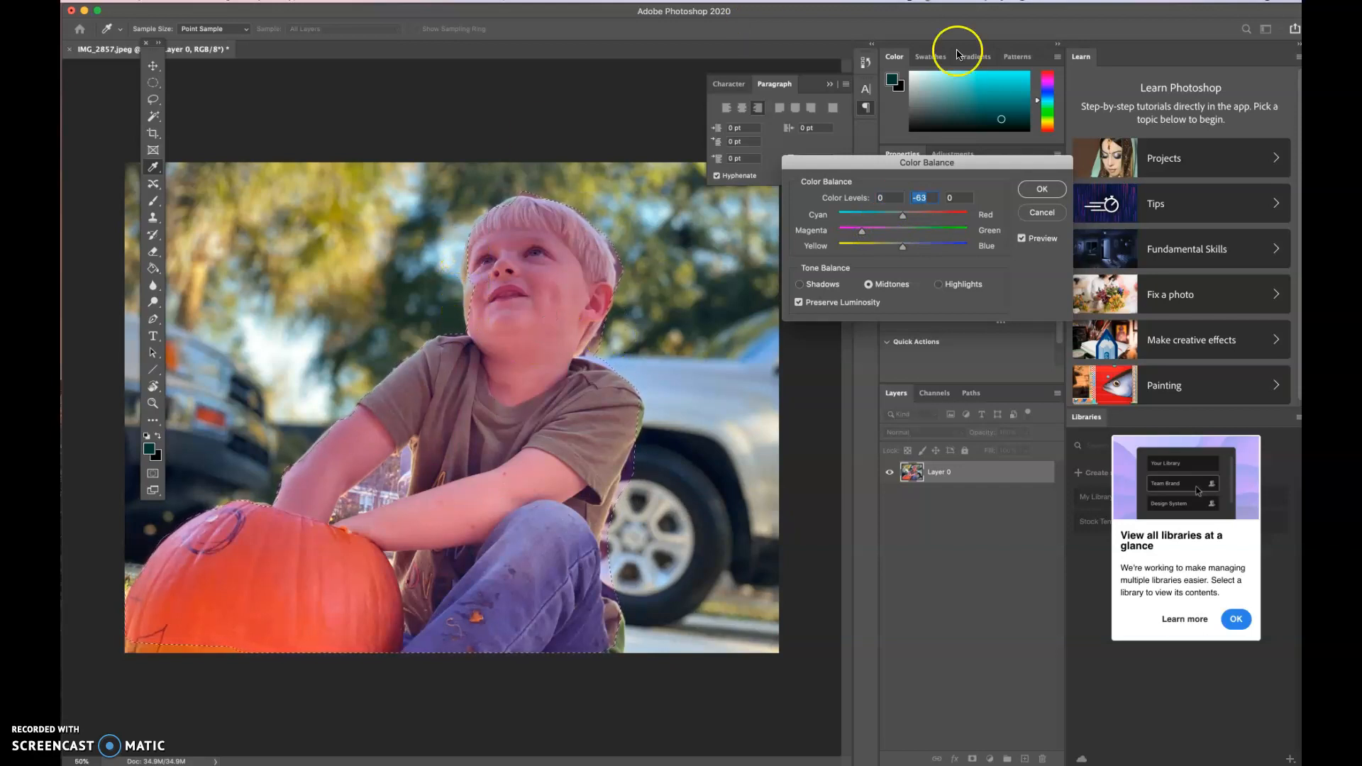
{"action": "left_click", "coordinate": [1045, 214]}
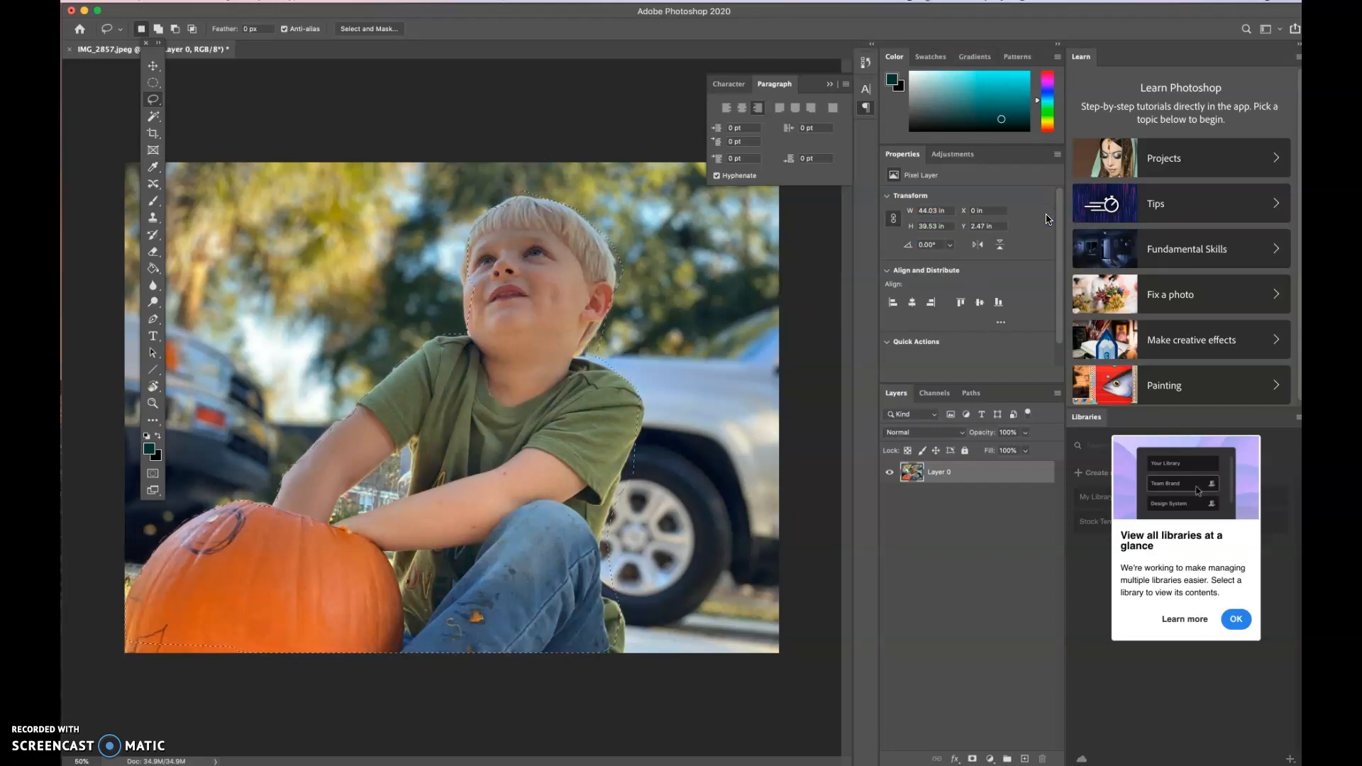
{"action": "key", "text": "super+z"}
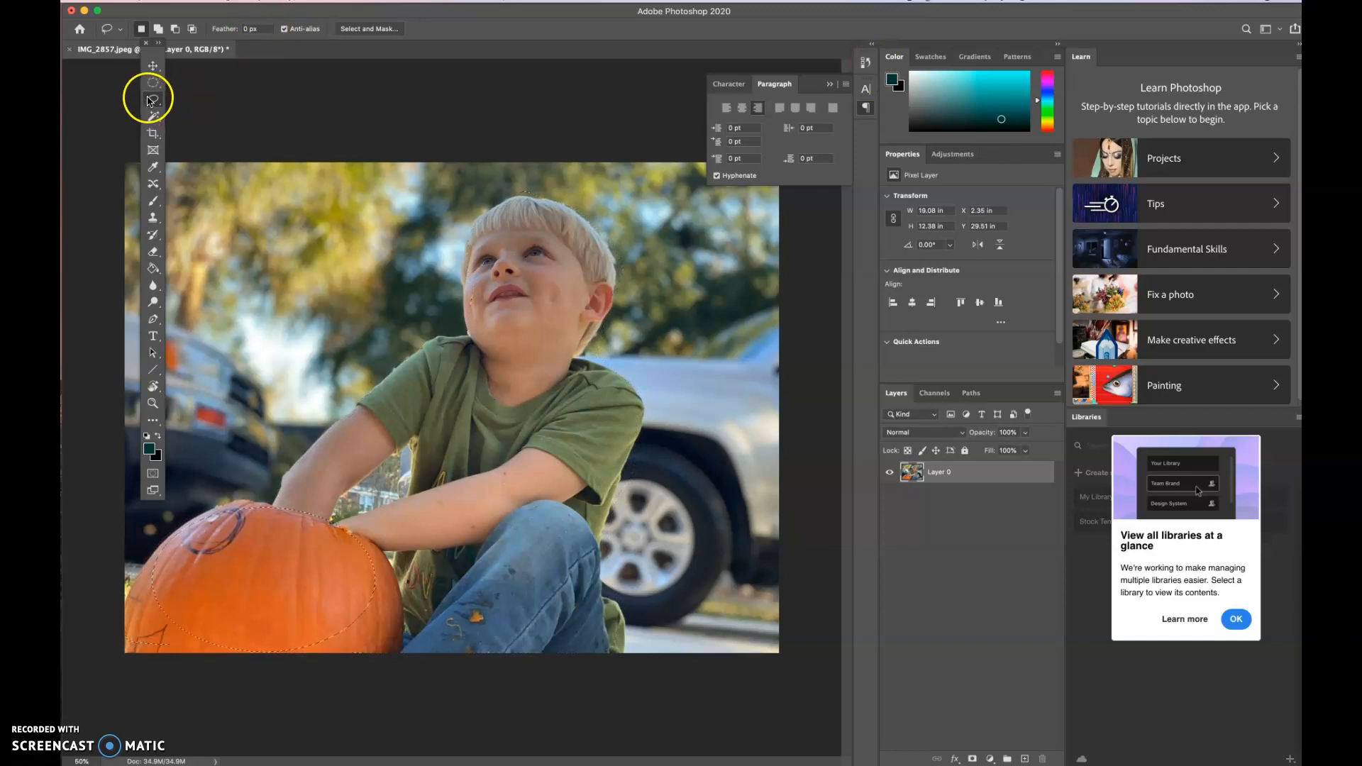
- Draw a triangular Polygonal Lasso selection about 14.6 × 15.6 in over the trees behind the boy
{"action": "left_click", "coordinate": [148, 102]}
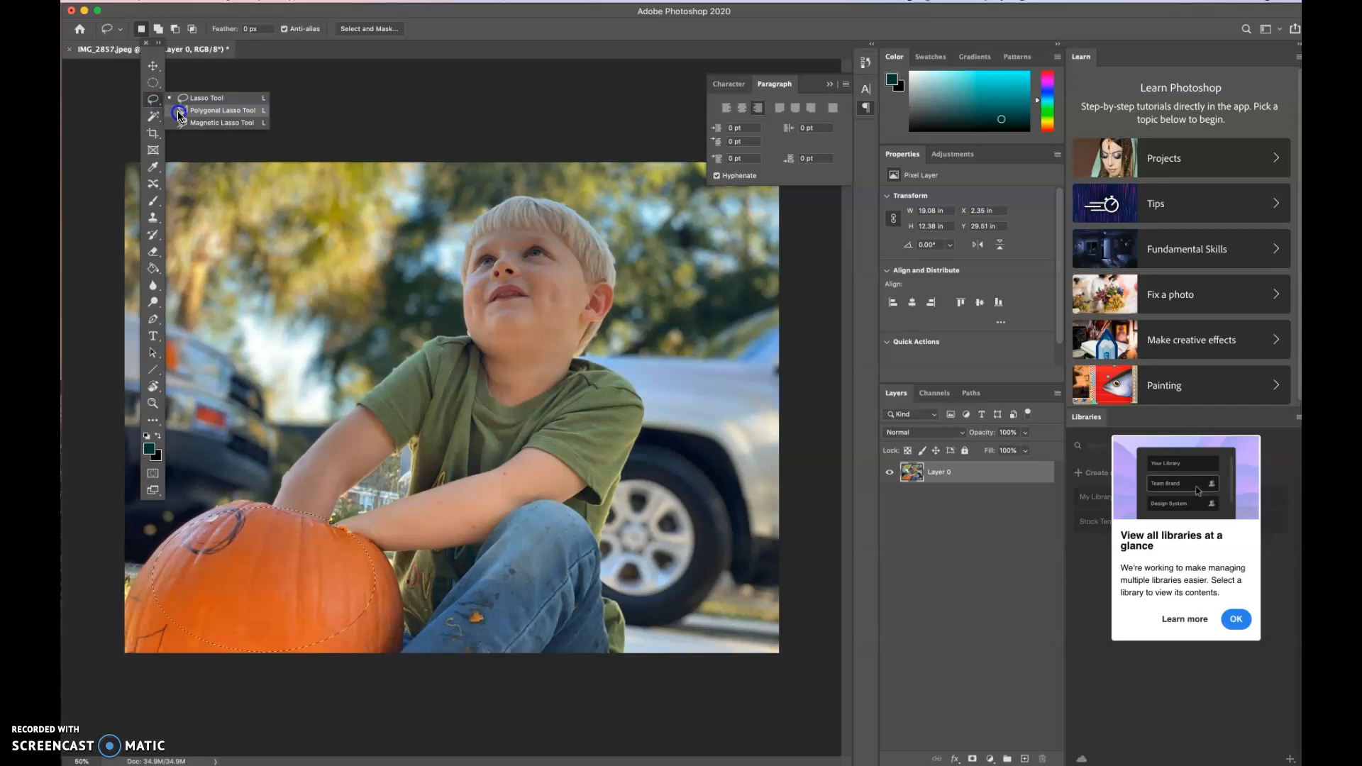
{"action": "left_click", "coordinate": [180, 112]}
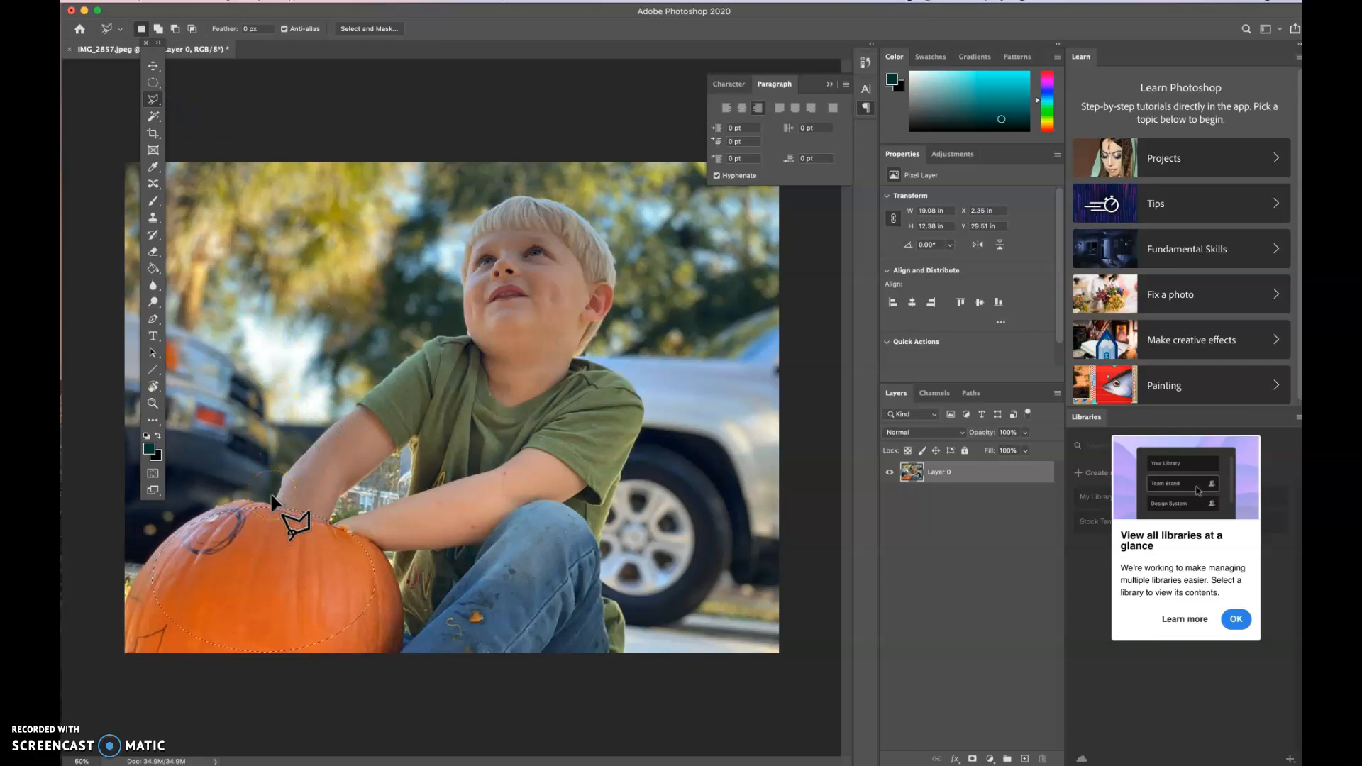
{"action": "left_click", "coordinate": [335, 201]}
{"action": "left_click", "coordinate": [206, 306]}
{"action": "left_click", "coordinate": [295, 382]}
{"action": "left_click", "coordinate": [325, 202]}
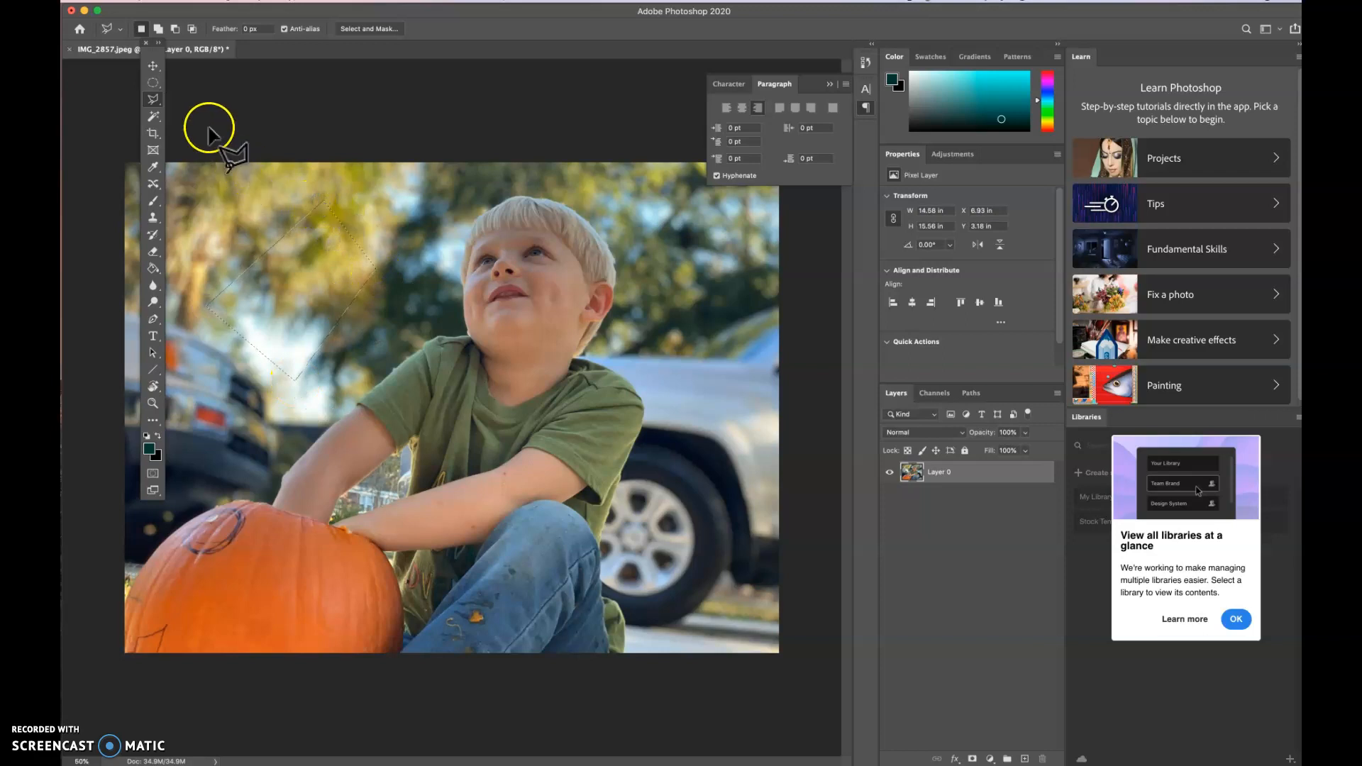
- Trace a Magnetic Lasso selection about 21.5 × 26.6 in from the pumpkin along the boy's arm, shoulder and face, and clear it
{"action": "left_click_drag", "start_coordinate": [152, 98], "coordinate": [191, 124]}
{"action": "key", "text": "super+d"}
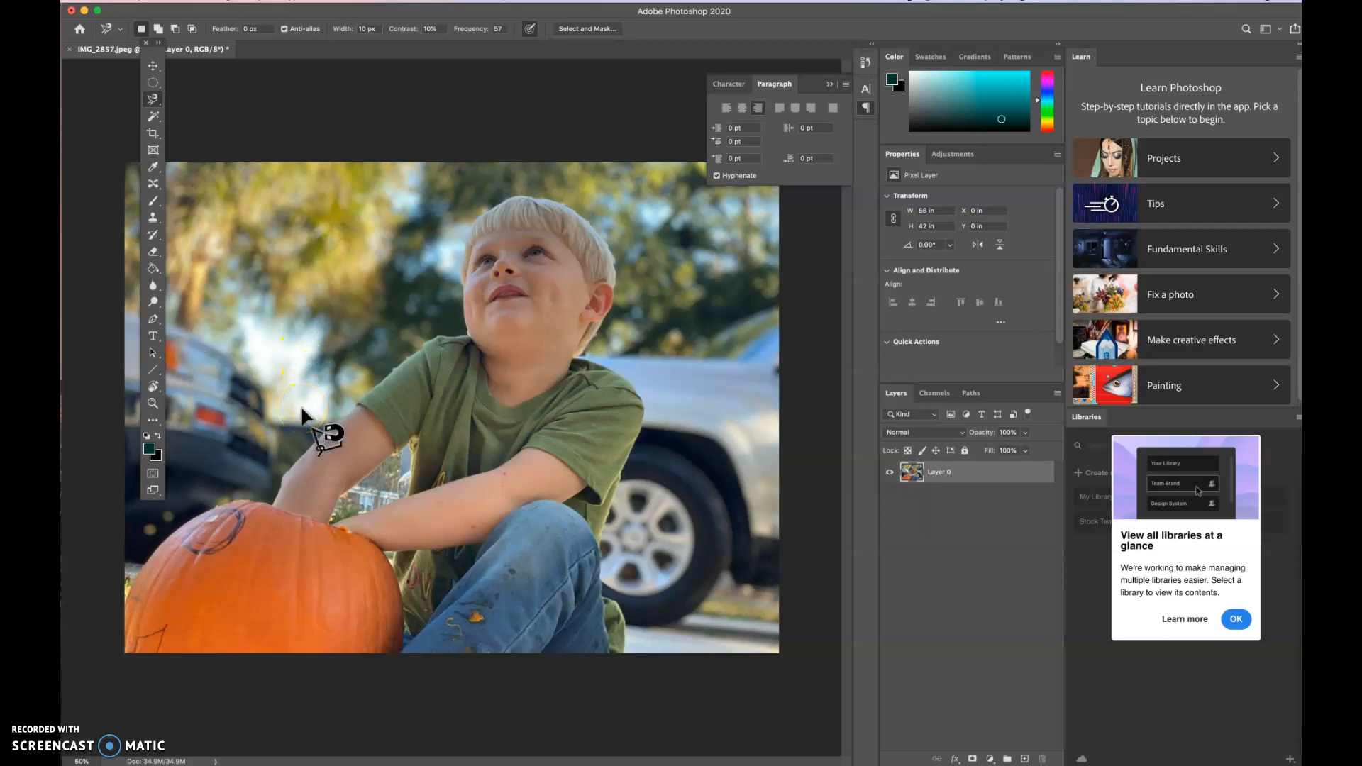
{"action": "scroll", "coordinate": [302, 409], "scroll_direction": "up", "scroll_amount": 5}
{"action": "scroll", "coordinate": [301, 410], "scroll_direction": "down", "scroll_amount": 5}
{"action": "scroll", "coordinate": [302, 410], "scroll_direction": "left", "scroll_amount": 7}
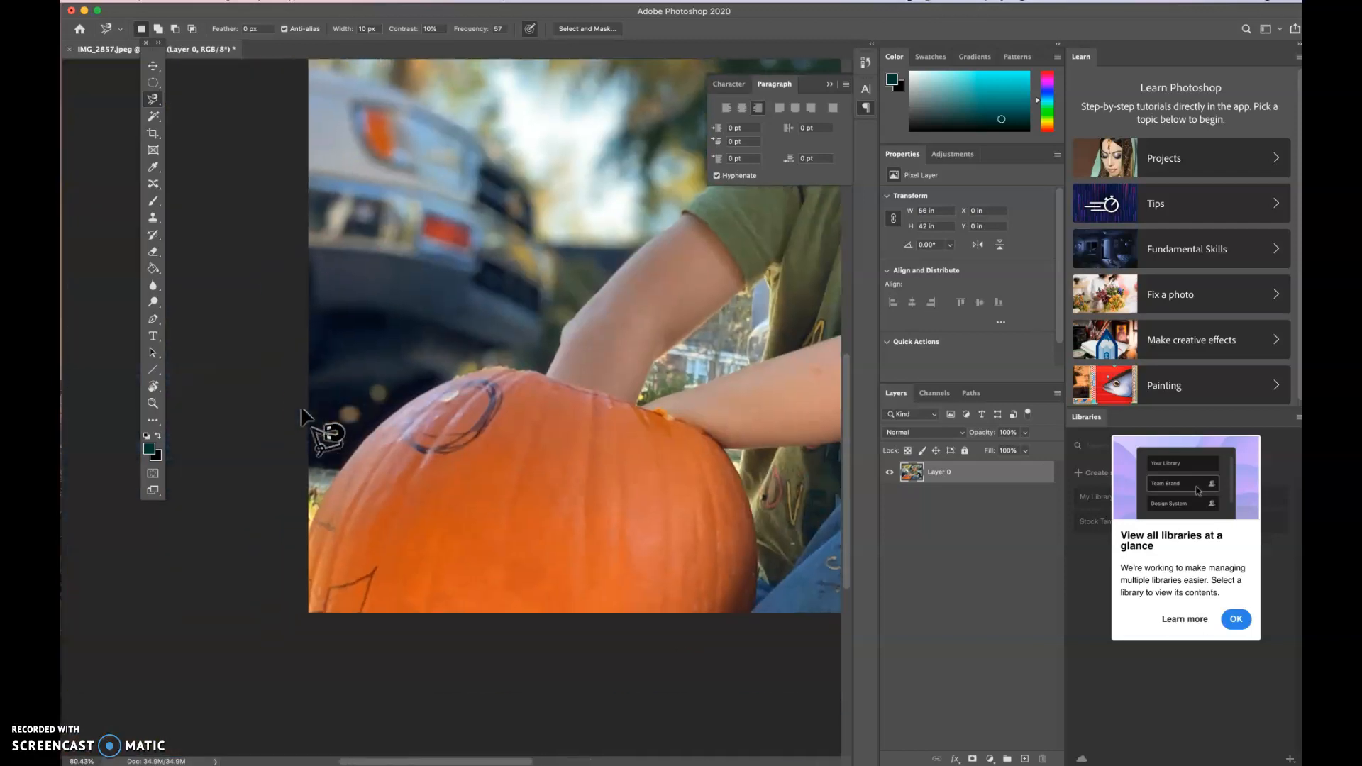
{"action": "scroll", "coordinate": [575, 259], "scroll_direction": "up", "scroll_amount": 15}
{"action": "scroll", "coordinate": [578, 262], "scroll_direction": "right", "scroll_amount": 5}
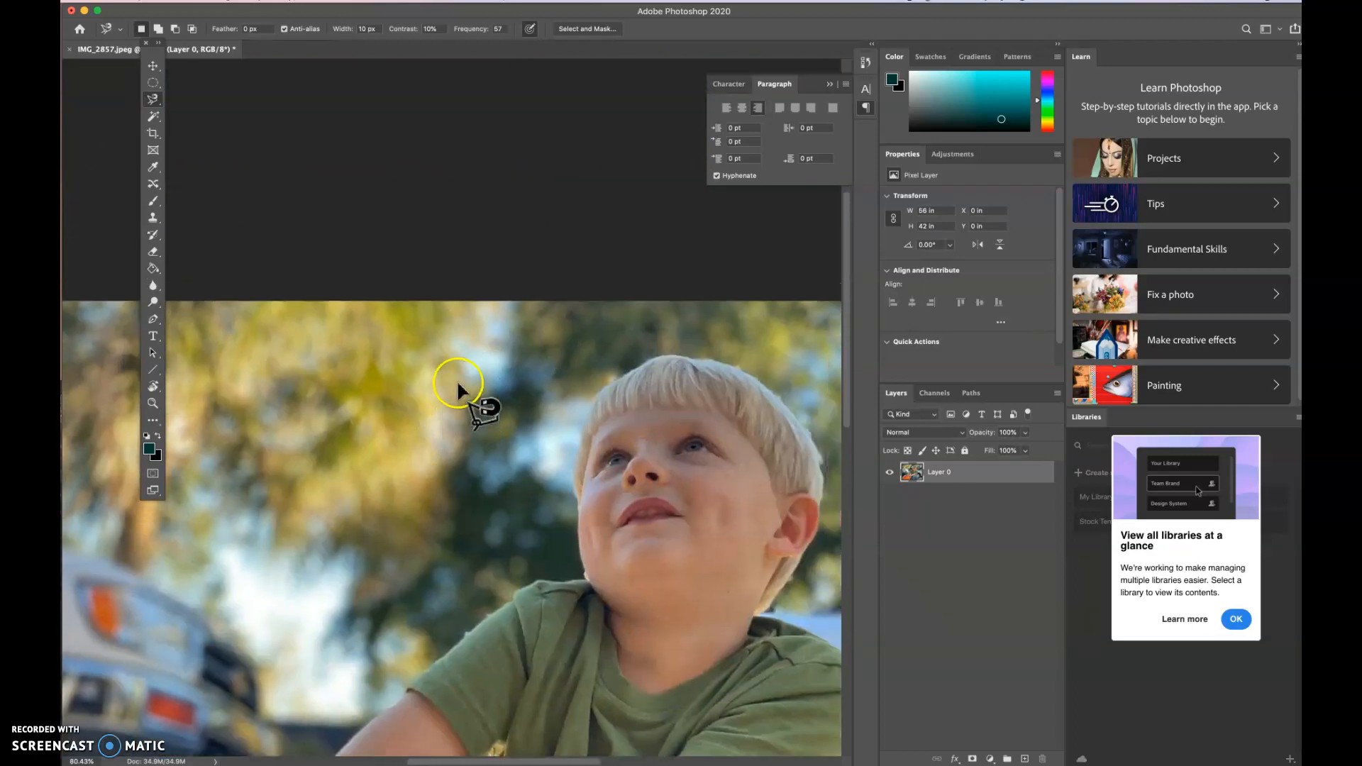
{"action": "scroll", "coordinate": [457, 380], "scroll_direction": "down", "scroll_amount": 10}
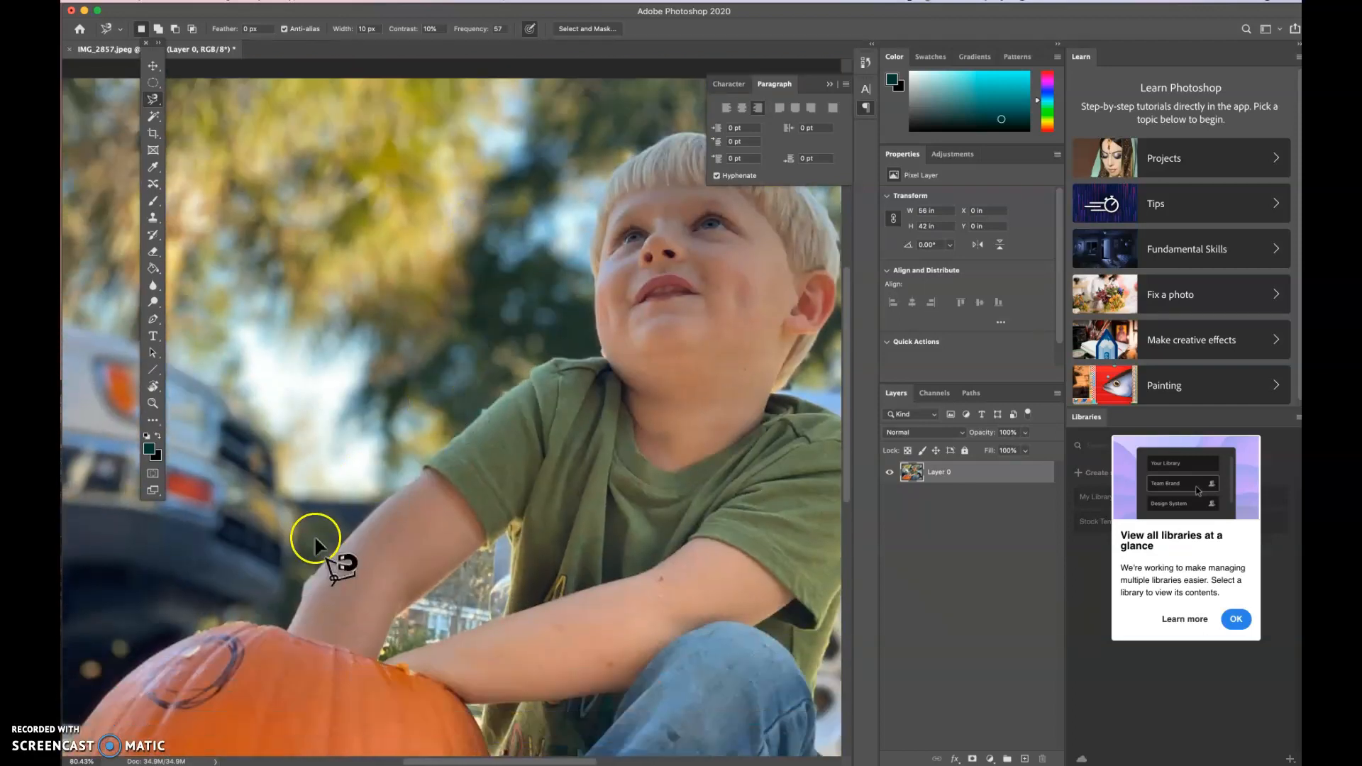
{"action": "left_click", "coordinate": [288, 631]}
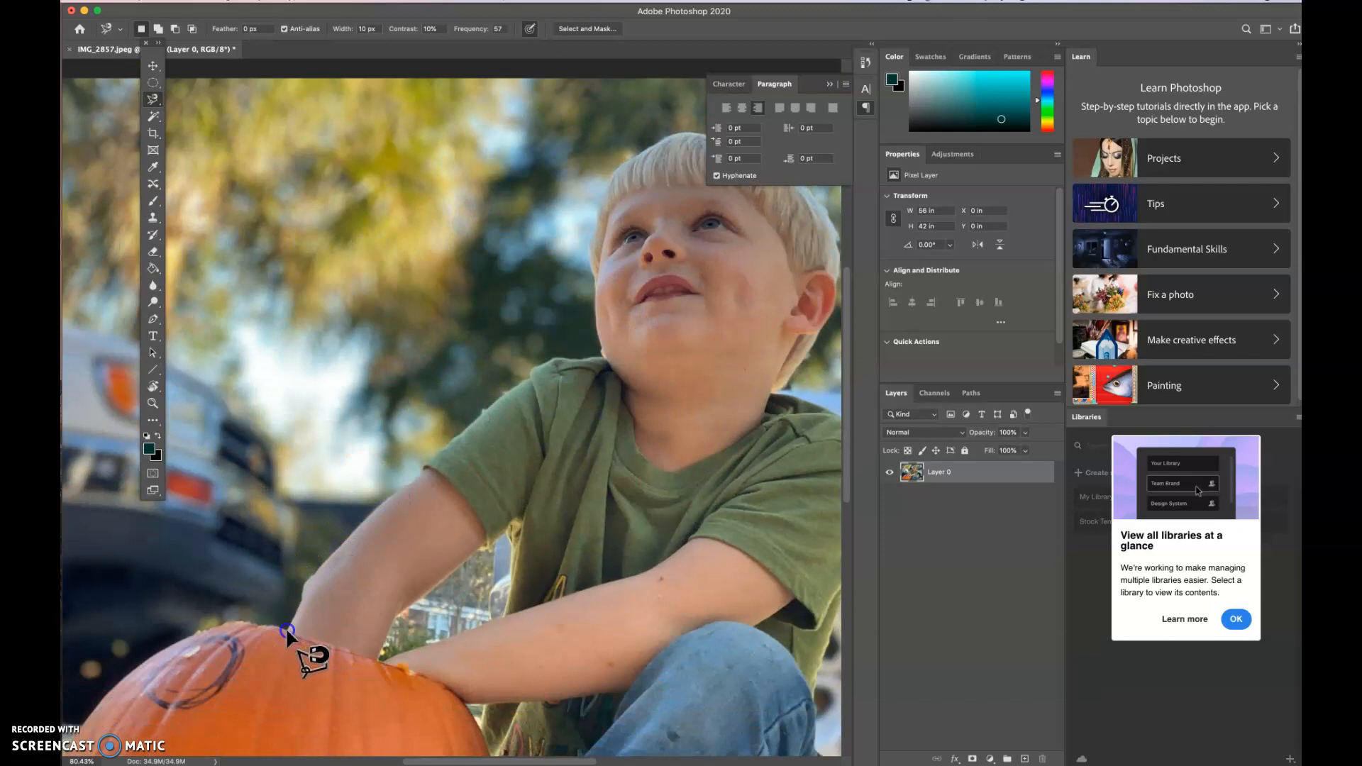
{"action": "left_click", "coordinate": [287, 628]}
{"action": "left_click", "coordinate": [336, 551]}
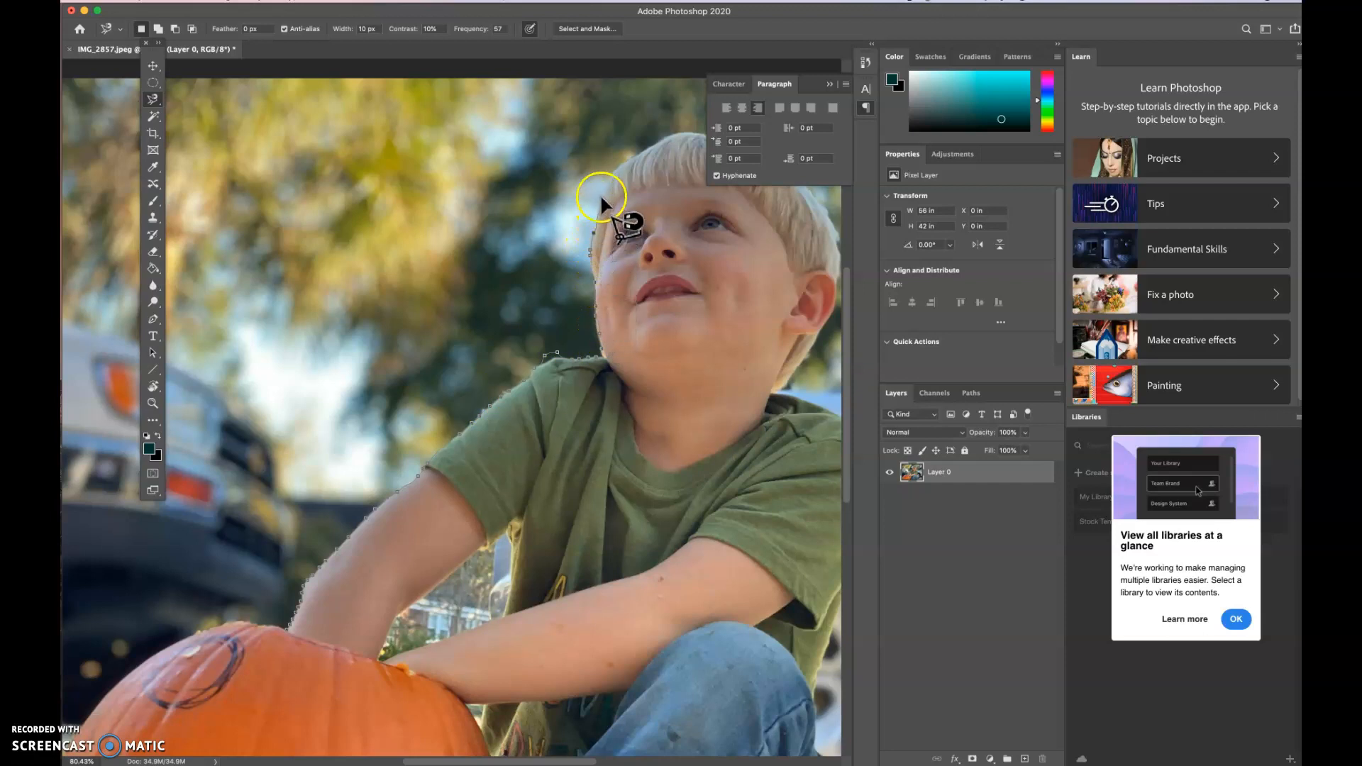
{"action": "left_click", "coordinate": [679, 131]}
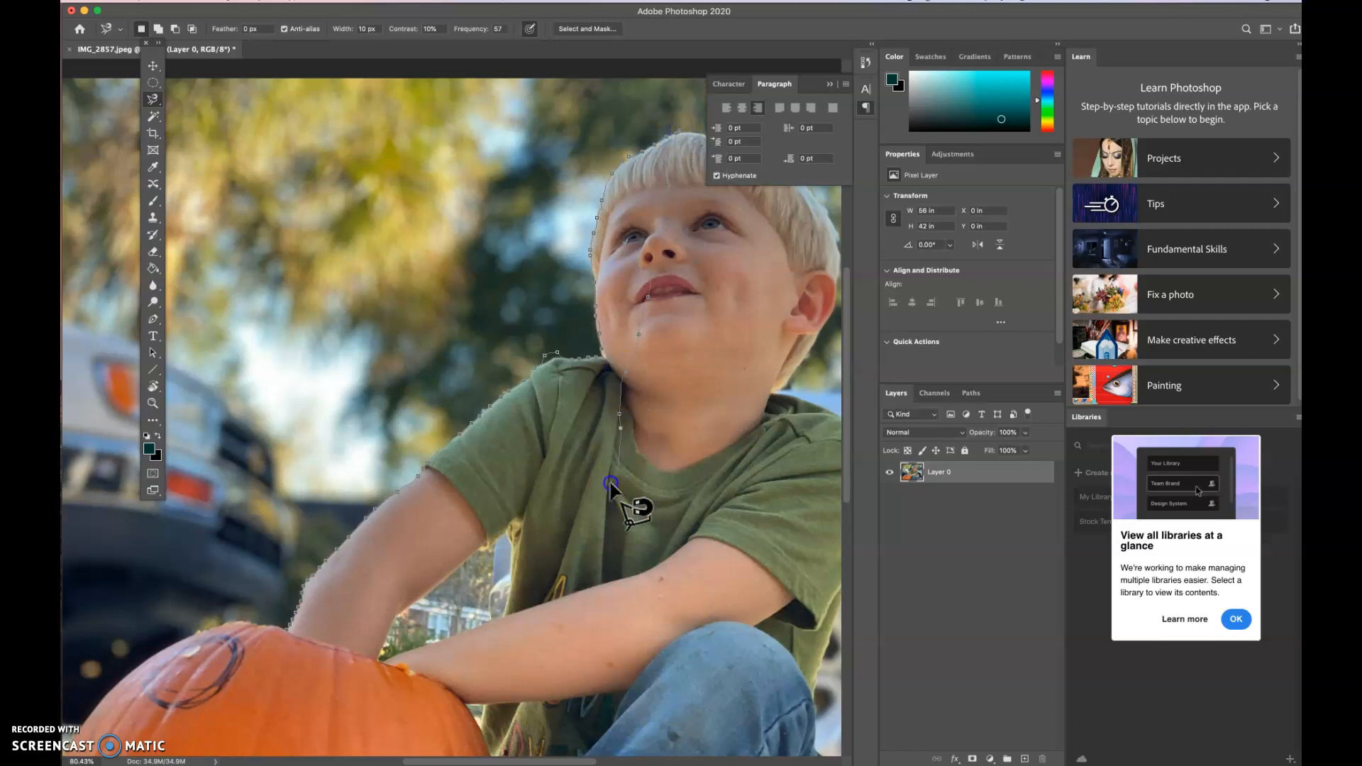
{"action": "left_click", "coordinate": [286, 627]}
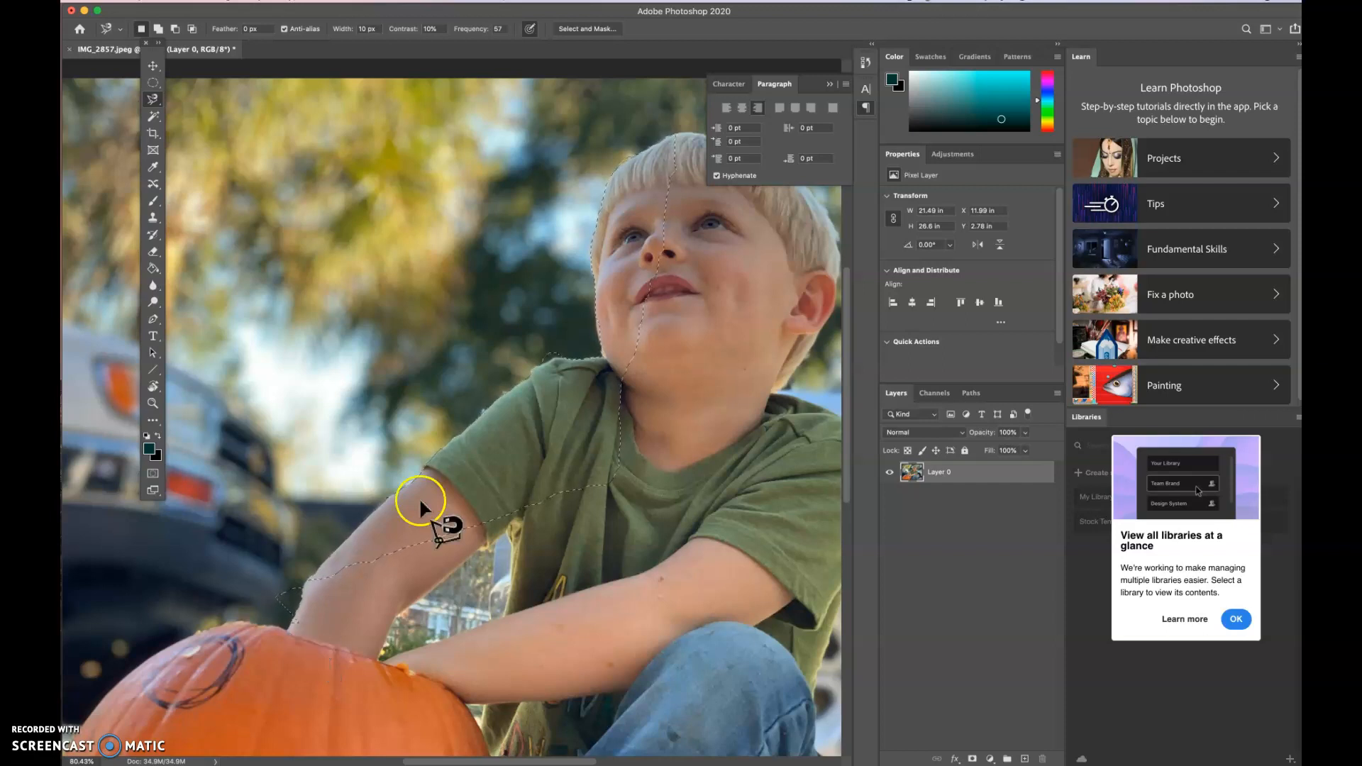
{"action": "left_click", "coordinate": [554, 359]}
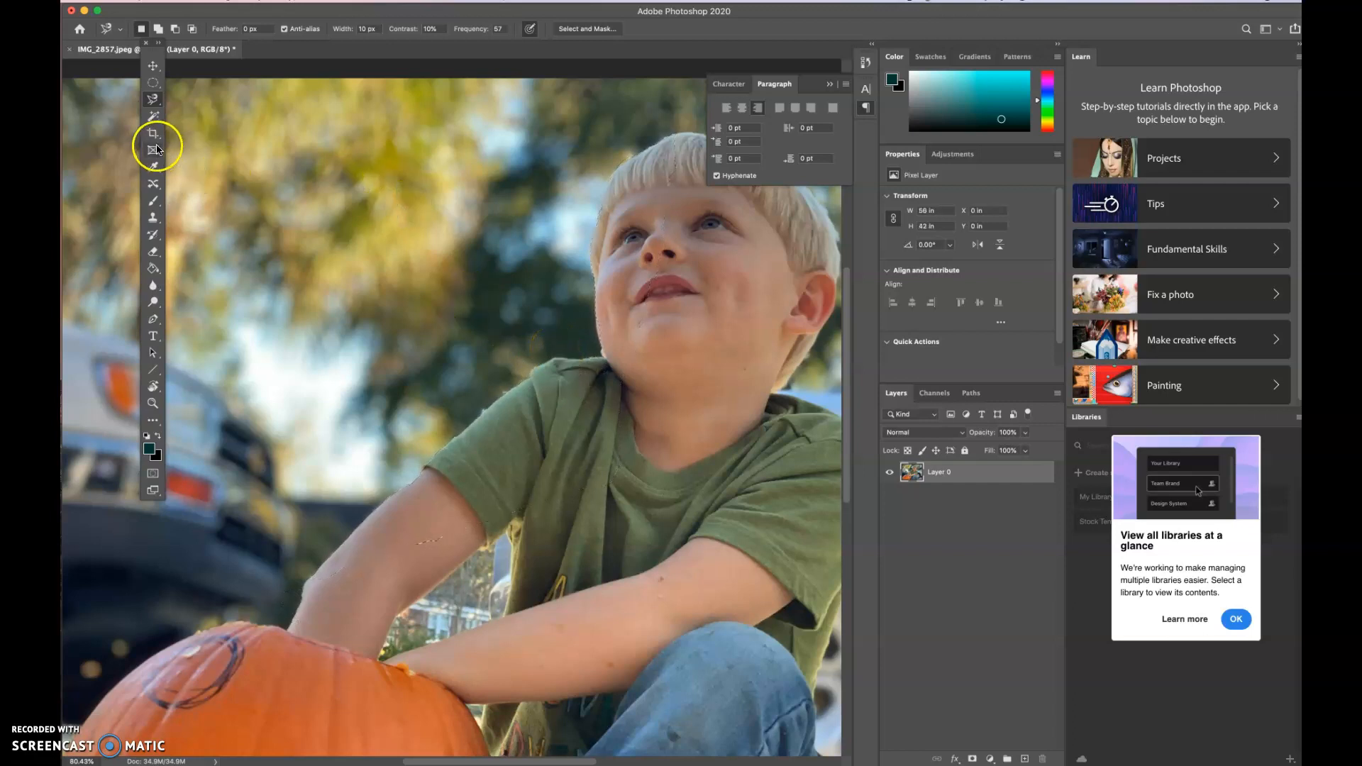
- Select a patch of yellow-green foliage above the boy's shoulder with the Magic Wand tool
{"action": "left_click", "coordinate": [150, 106]}
{"action": "left_click", "coordinate": [151, 116]}
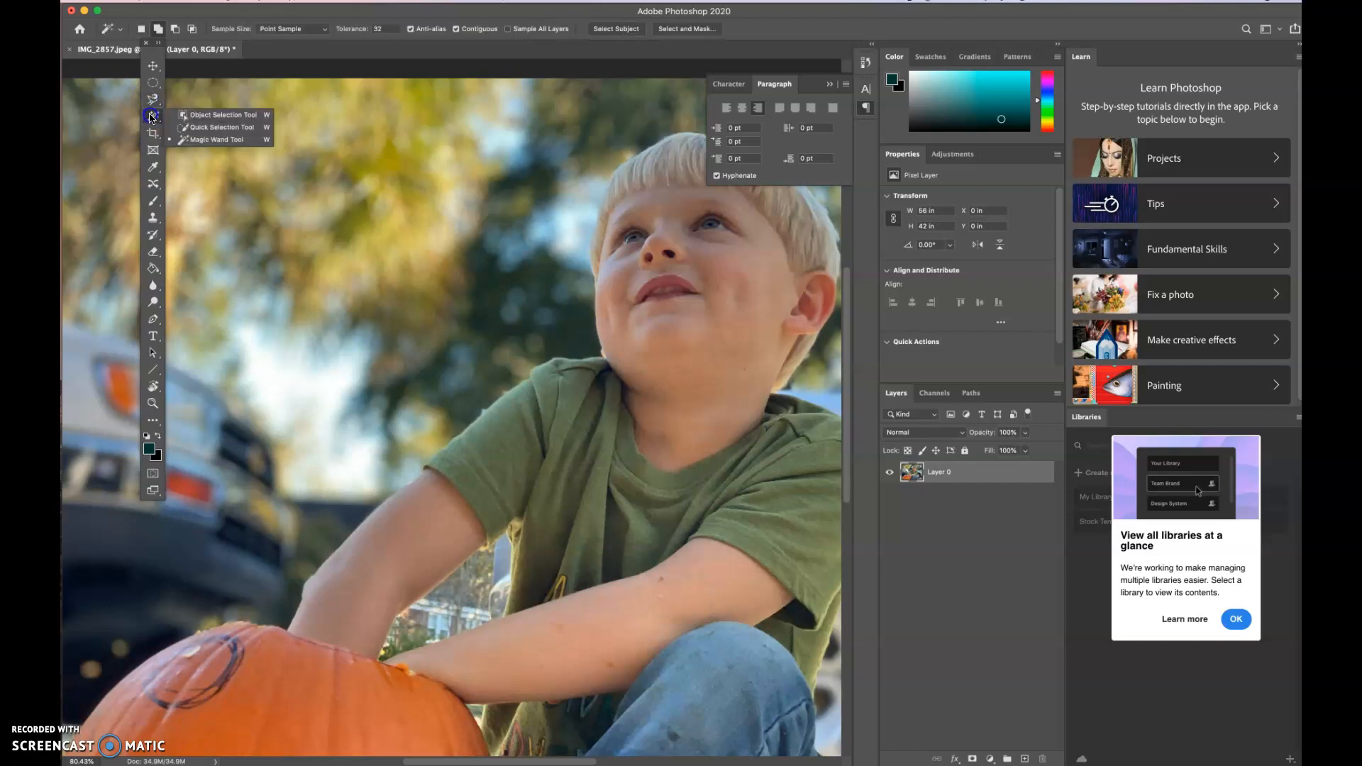
{"action": "left_click", "coordinate": [186, 141]}
{"action": "left_click", "coordinate": [186, 141]}
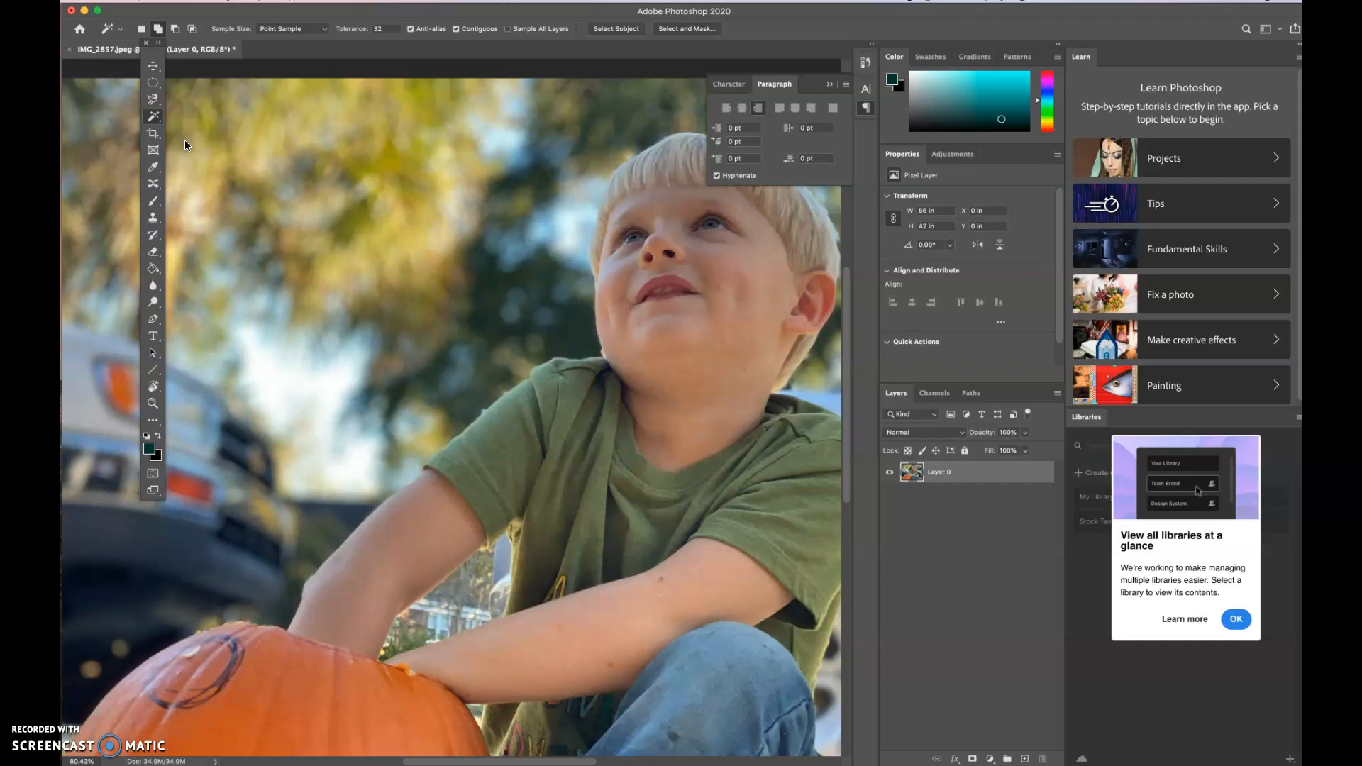
{"action": "left_click", "coordinate": [395, 162]}
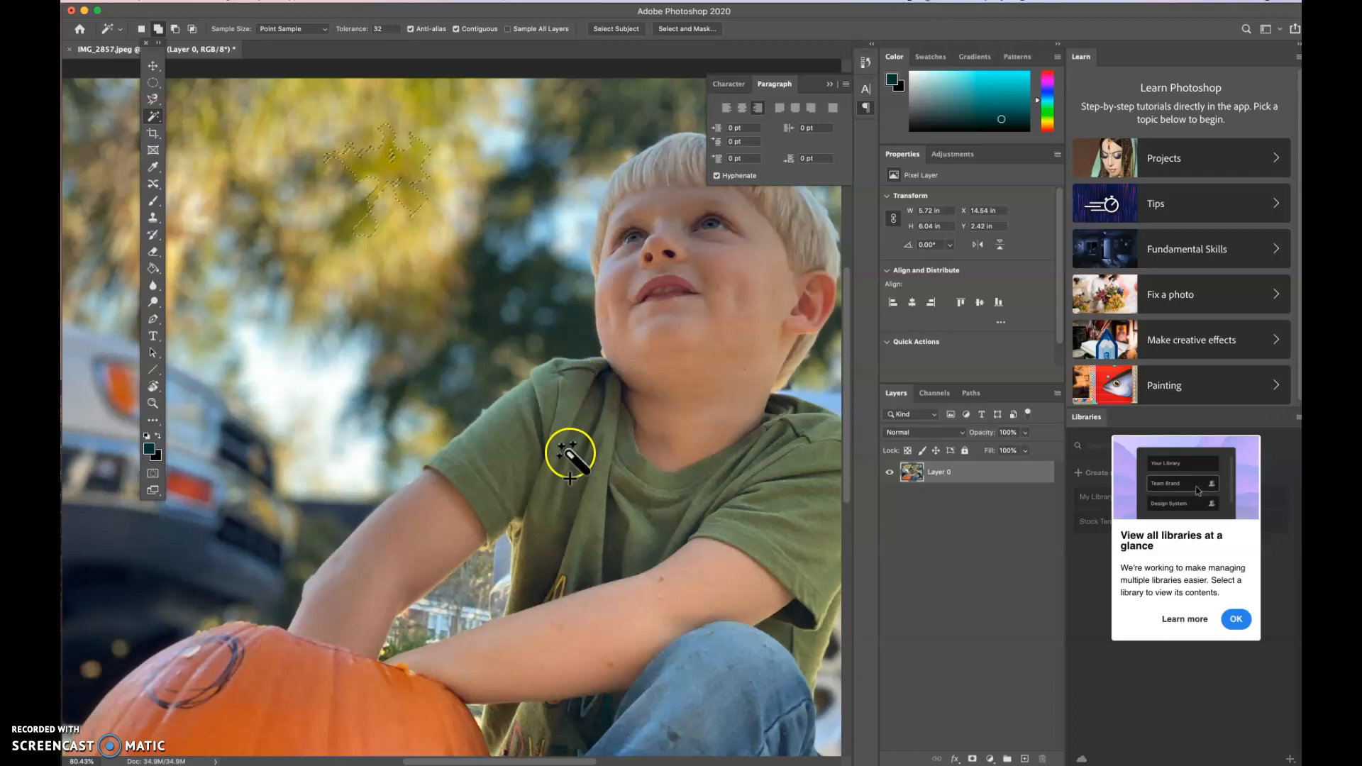
- Add the boy's green shirt sleeve, his arm reaching into the pumpkin and his other forearm to the Magic Wand selection
{"action": "left_click", "coordinate": [562, 444]}
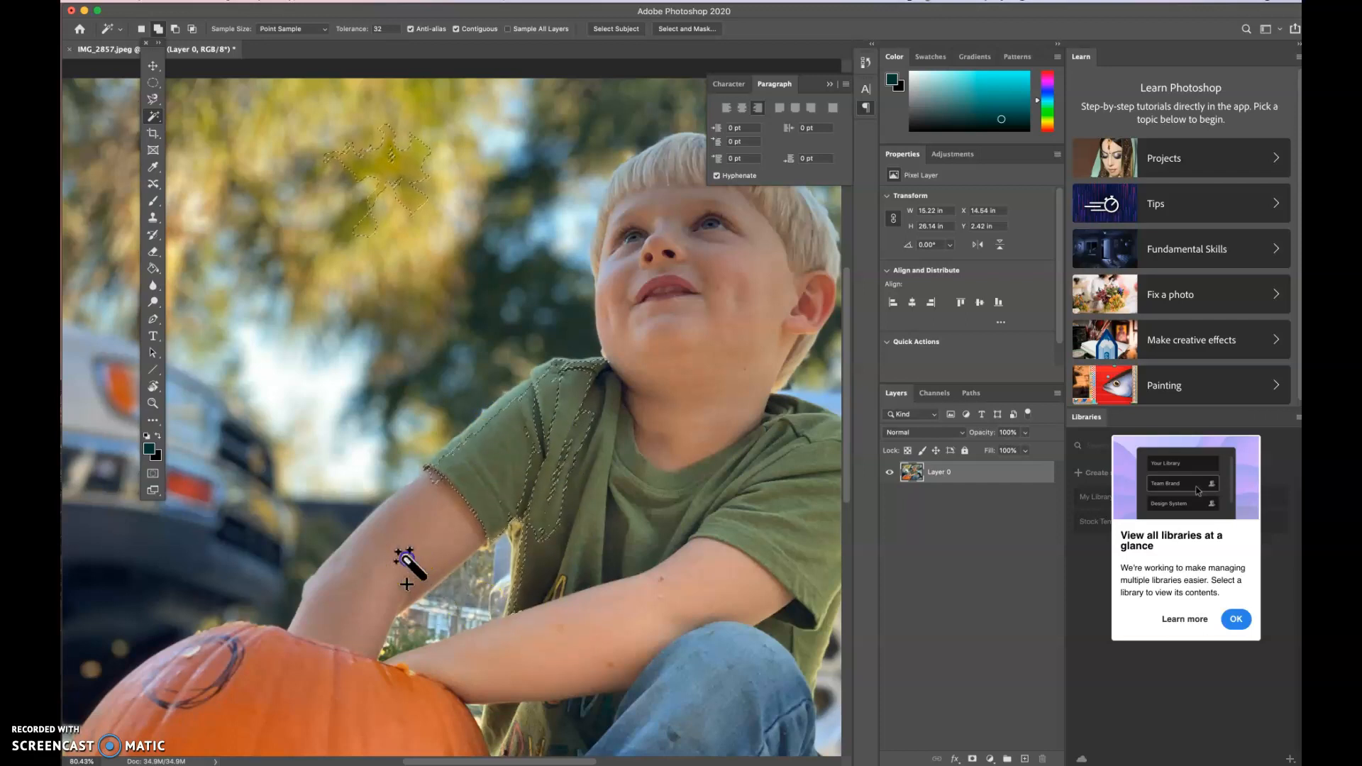
{"action": "left_click", "coordinate": [389, 556]}
{"action": "left_click", "coordinate": [383, 571]}
{"action": "left_click", "coordinate": [605, 649]}
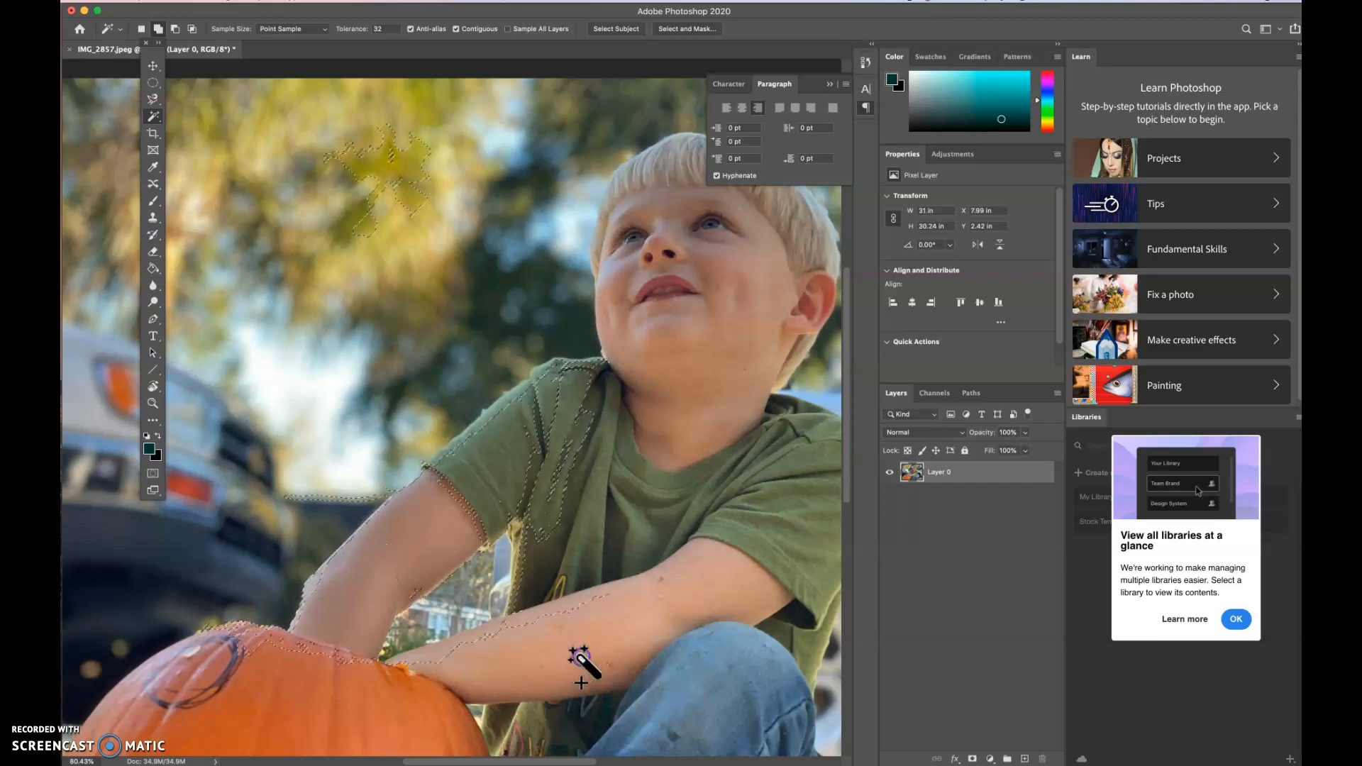
- Add the remaining lower part of the boy's front forearm to the Magic Wand selection
{"action": "left_click", "coordinate": [558, 624]}
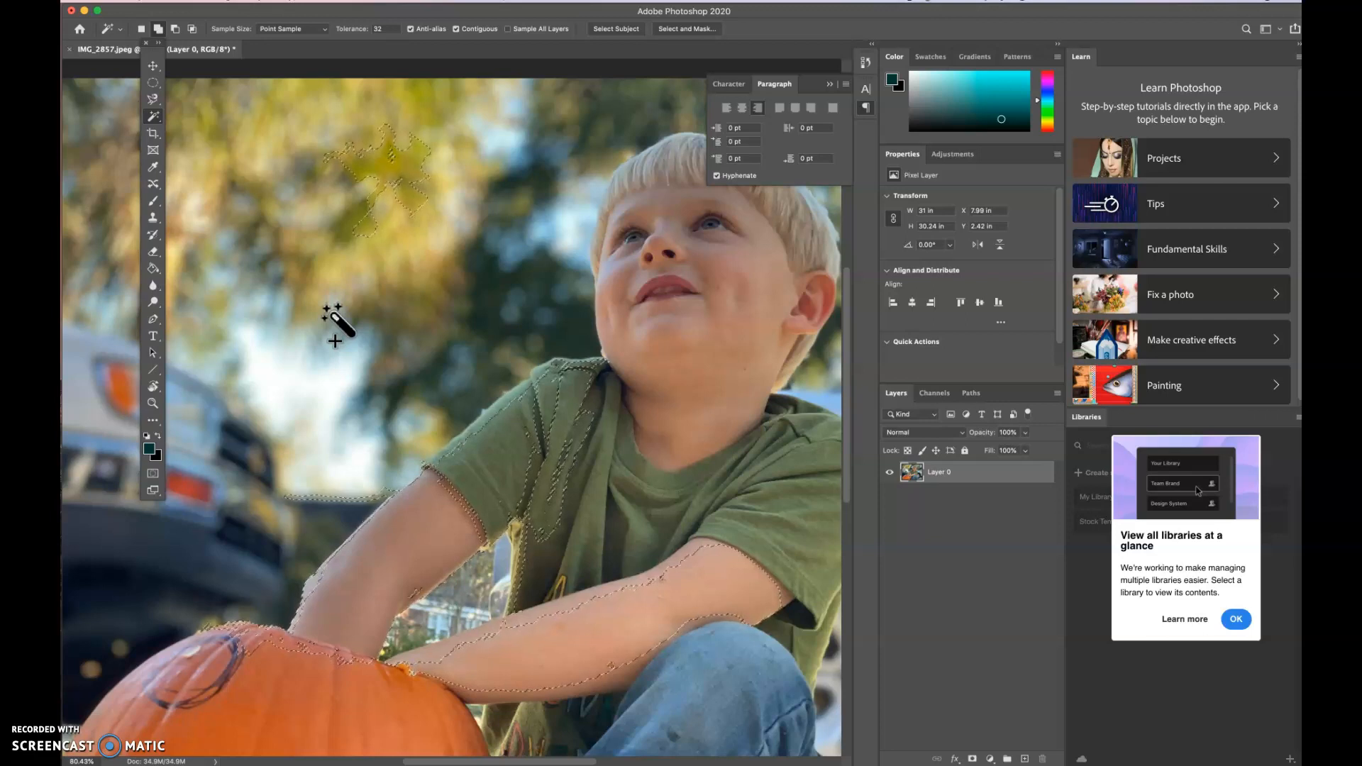
- Clear the selection and select the whole pumpkin, about 24 × 13.2 in, with the Quick Selection tool at a 40 px brush
{"action": "left_click", "coordinate": [154, 117]}
{"action": "left_click_drag", "start_coordinate": [157, 123], "coordinate": [186, 130]}
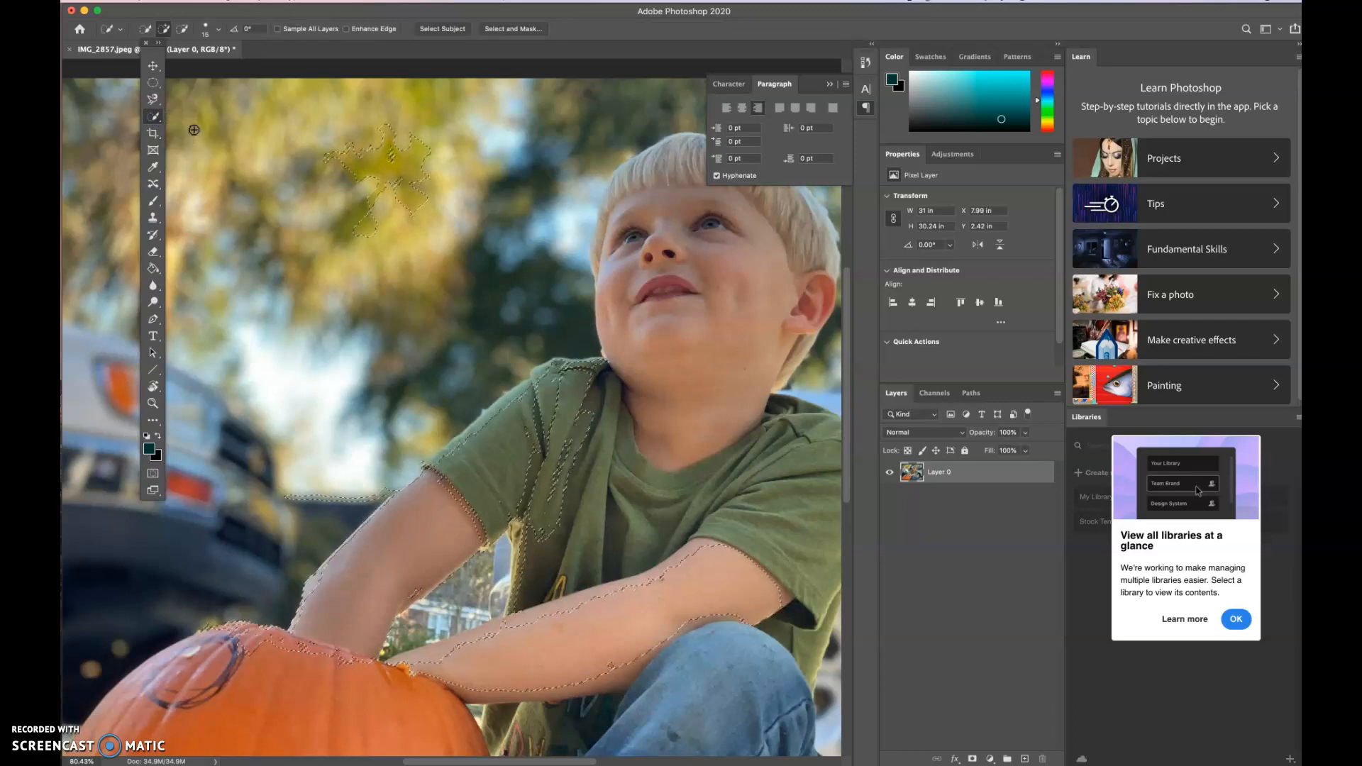
{"action": "key", "text": "super+d"}
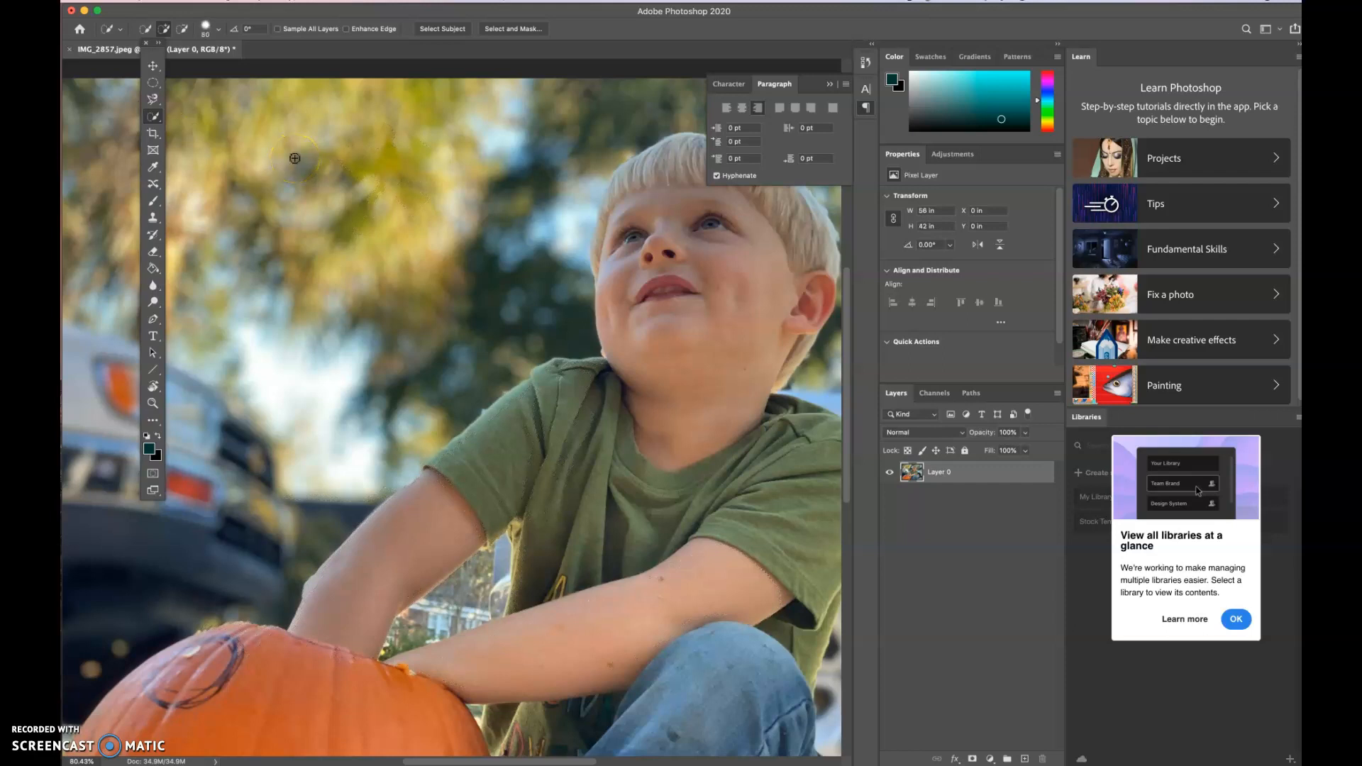
{"action": "key", "text": "bracketleft"}
{"action": "key", "text": "bracketleft"}
{"action": "key", "text": "bracketleft"}
{"action": "key", "text": "bracketleft"}
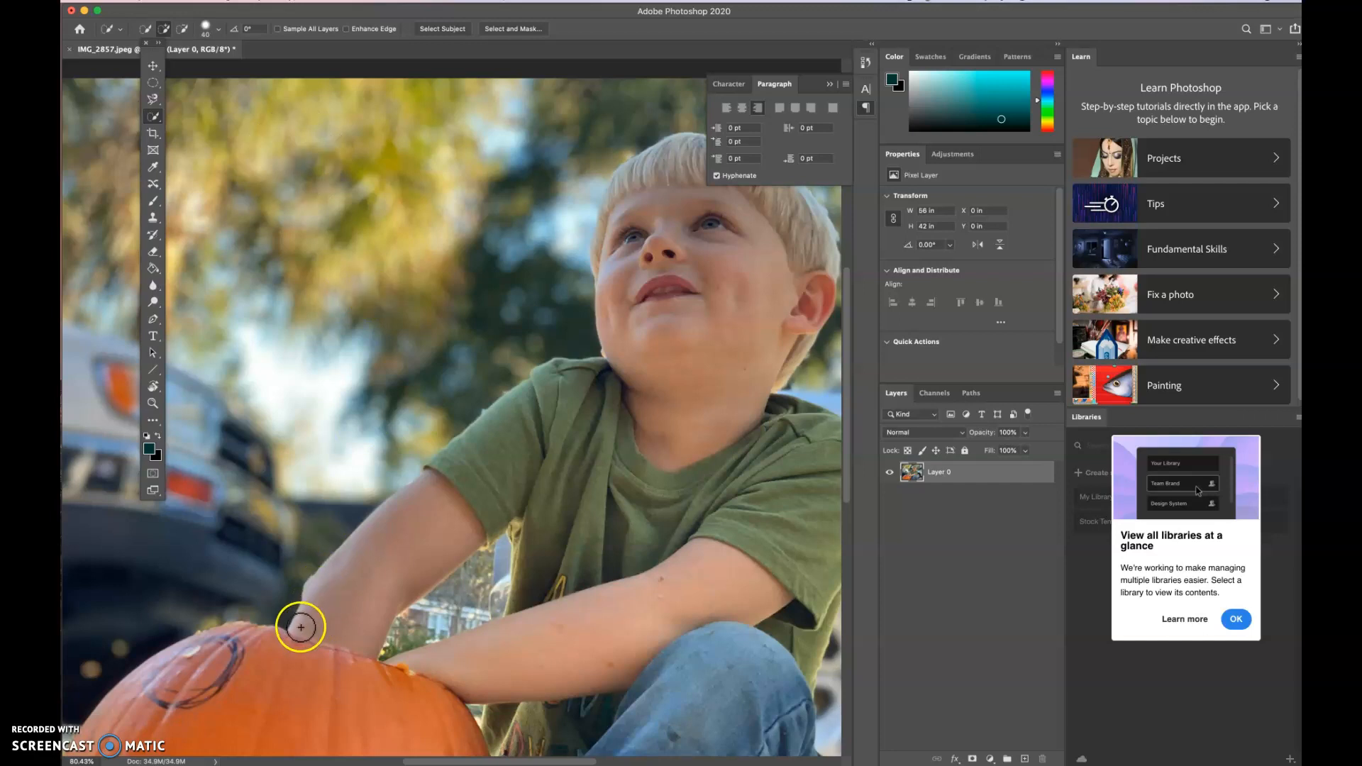
{"action": "scroll", "coordinate": [301, 627], "scroll_direction": "down", "scroll_amount": 10}
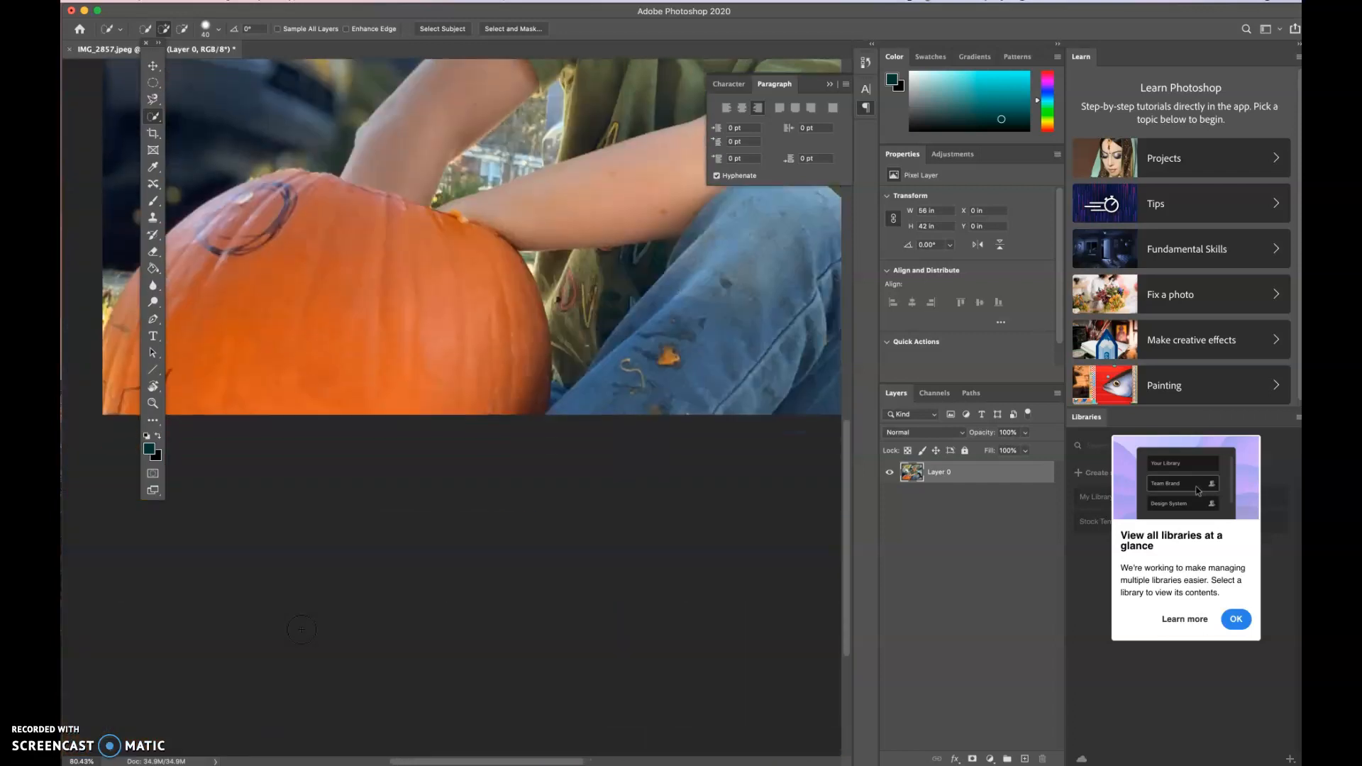
{"action": "scroll", "coordinate": [300, 629], "scroll_direction": "left", "scroll_amount": 10}
{"action": "left_click", "coordinate": [512, 209]}
{"action": "mouse_move", "coordinate": [569, 207]}
{"action": "left_mouse_down"}
{"action": "mouse_move", "coordinate": [455, 274]}
{"action": "mouse_move", "coordinate": [420, 342]}
{"action": "mouse_move", "coordinate": [414, 418]}
{"action": "mouse_move", "coordinate": [467, 421]}
{"action": "mouse_move", "coordinate": [443, 380]}
{"action": "mouse_move", "coordinate": [432, 394]}
{"action": "mouse_move", "coordinate": [467, 342]}
{"action": "mouse_move", "coordinate": [550, 276]}
{"action": "mouse_move", "coordinate": [640, 323]}
{"action": "mouse_move", "coordinate": [653, 355]}
{"action": "left_mouse_up"}
{"action": "scroll", "coordinate": [657, 358], "scroll_direction": "right", "scroll_amount": 5}
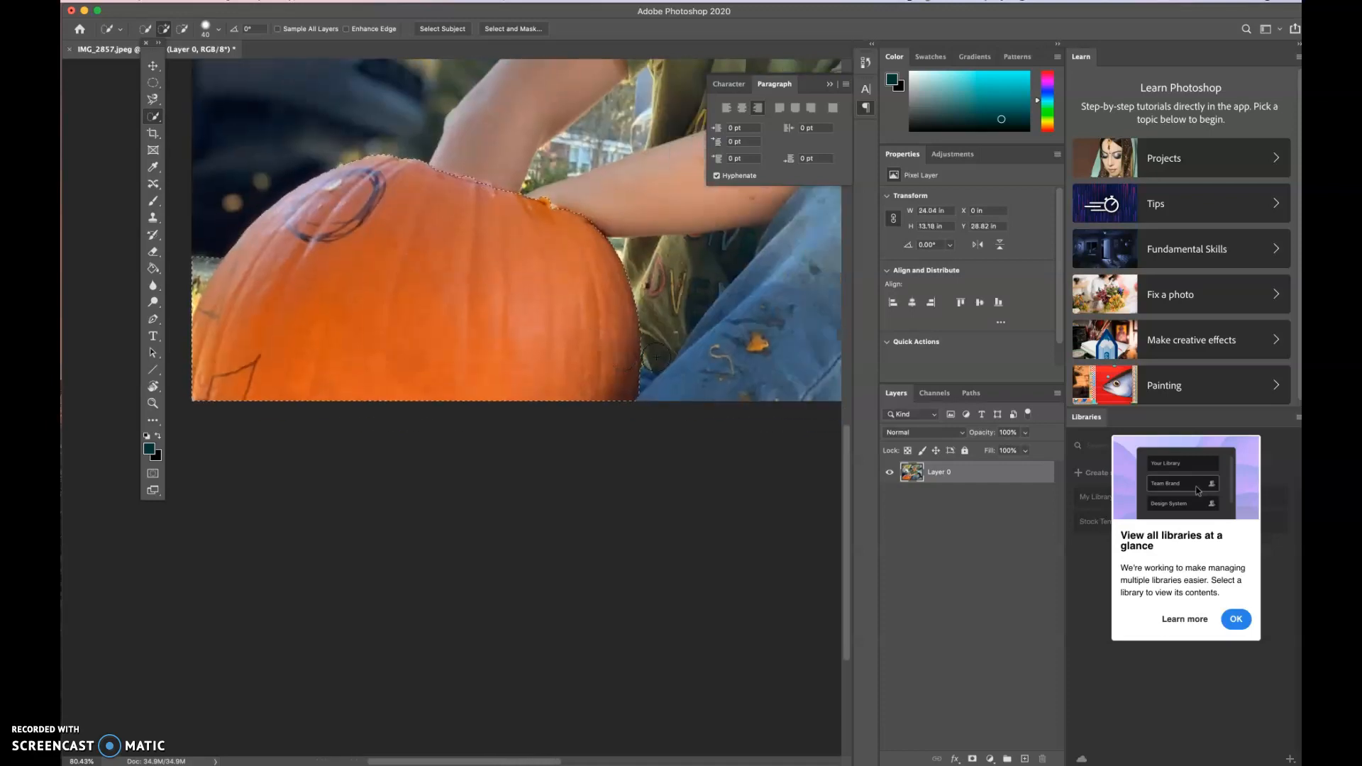
{"action": "mouse_move", "coordinate": [427, 180]}
{"action": "left_mouse_down"}
{"action": "mouse_move", "coordinate": [510, 194]}
{"action": "mouse_move", "coordinate": [458, 180]}
{"action": "left_mouse_up"}
- Subtract the background patch beside the pumpkin's left edge from the selection with the Quick Selection tool
{"action": "scroll", "coordinate": [395, 240], "scroll_direction": "left", "scroll_amount": 5}
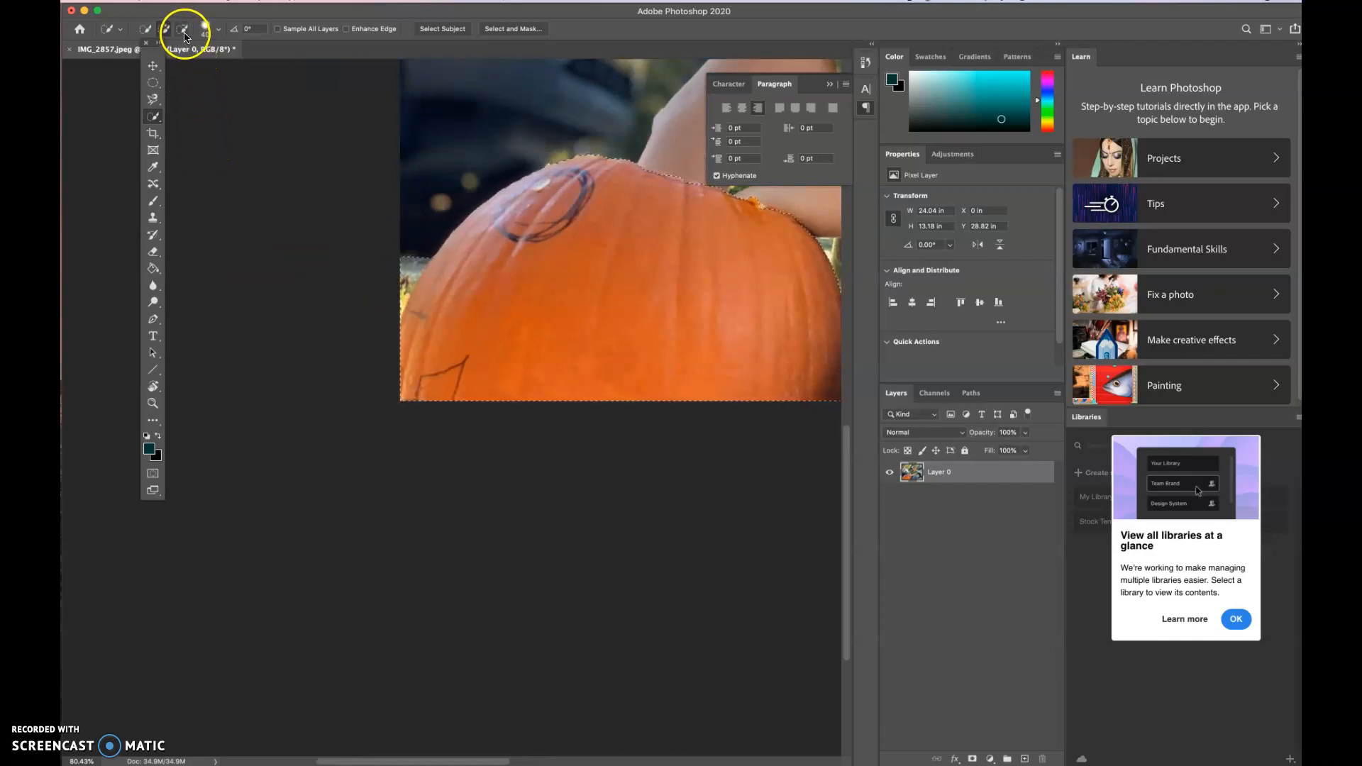
{"action": "left_click", "coordinate": [184, 34]}
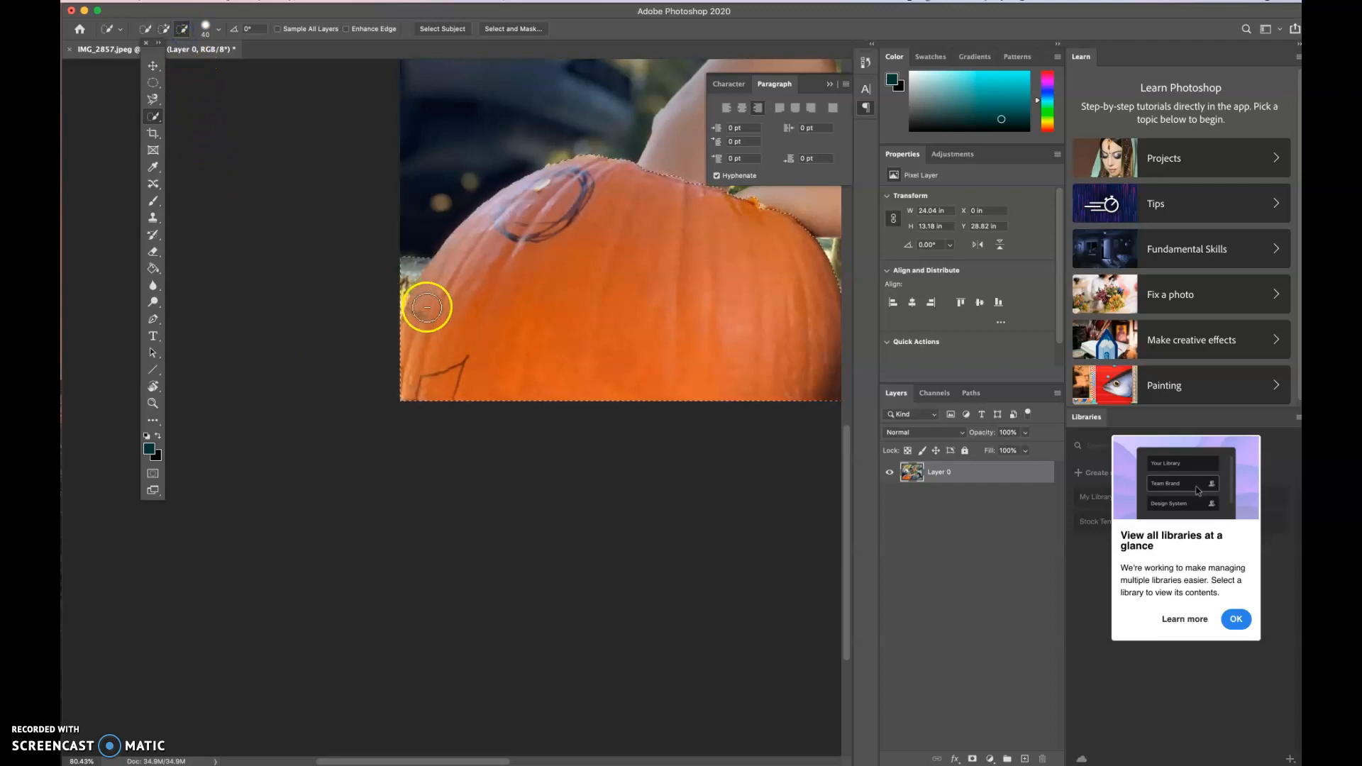
{"action": "mouse_move", "coordinate": [420, 252]}
{"action": "left_mouse_down"}
{"action": "mouse_move", "coordinate": [387, 334]}
{"action": "mouse_move", "coordinate": [451, 219]}
{"action": "left_mouse_up"}
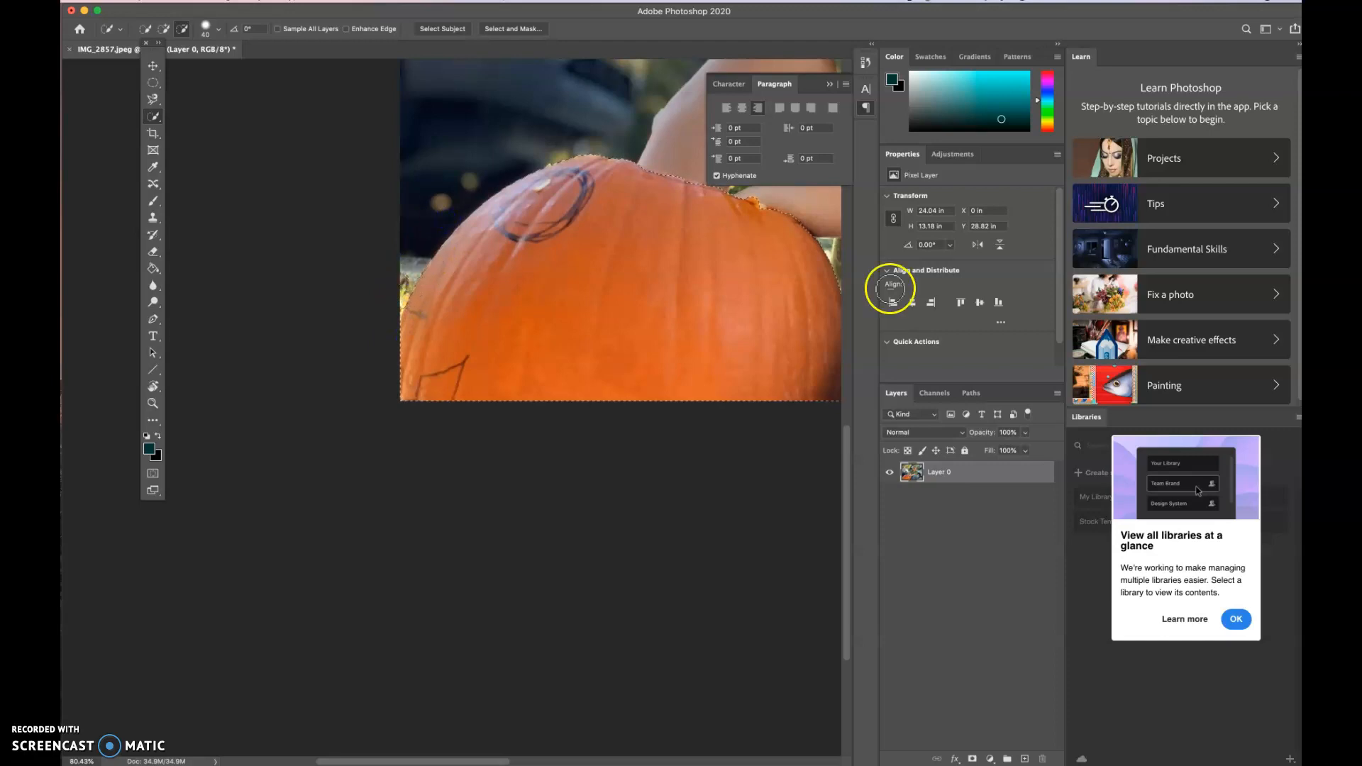
- Delete the selected pumpkin from the layer and undo the deletion
{"action": "scroll", "coordinate": [739, 353], "scroll_direction": "right", "scroll_amount": 5}
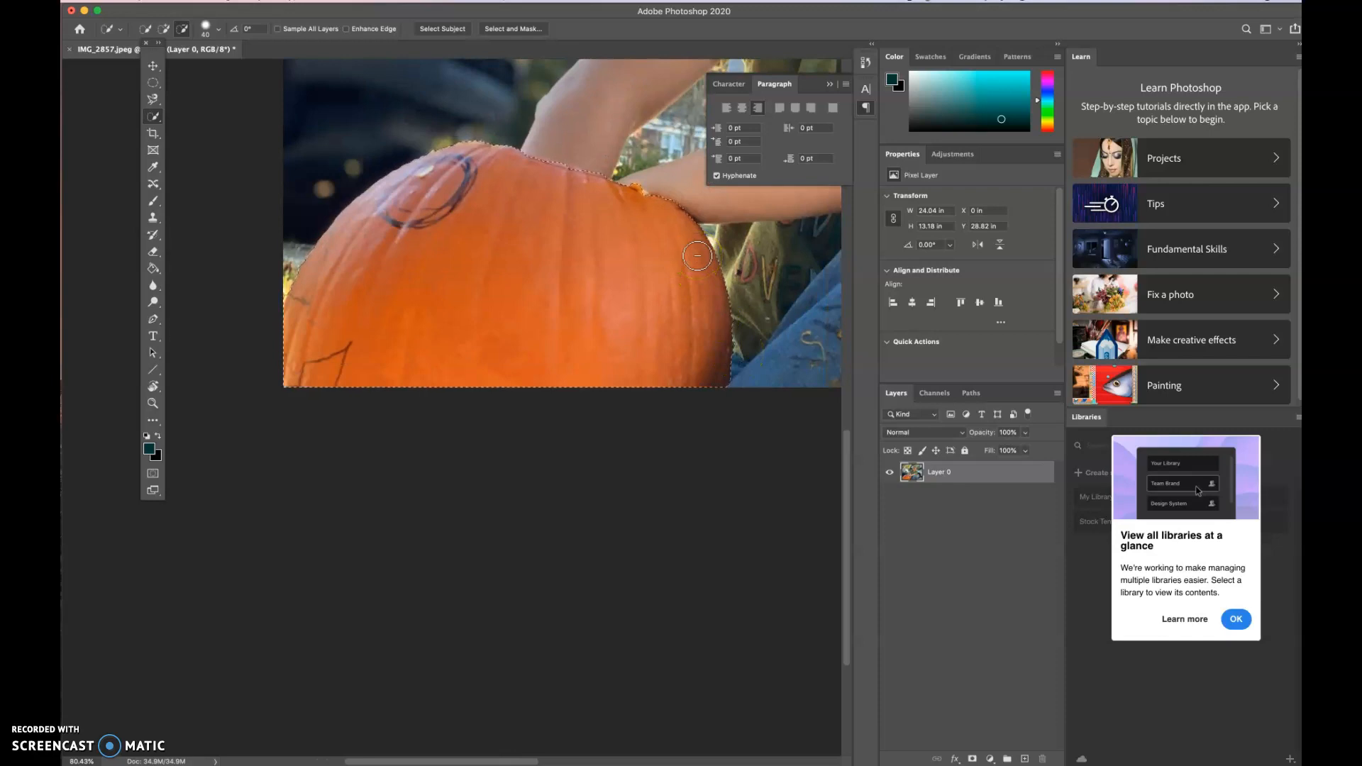
{"action": "key", "text": "Delete"}
{"action": "mouse_move", "coordinate": [697, 255]}
{"action": "left_mouse_down"}
{"action": "mouse_move", "coordinate": [744, 353]}
{"action": "mouse_move", "coordinate": [733, 372]}
{"action": "mouse_move", "coordinate": [360, 248]}
{"action": "mouse_move", "coordinate": [324, 166]}
{"action": "mouse_move", "coordinate": [542, 167]}
{"action": "left_mouse_up"}
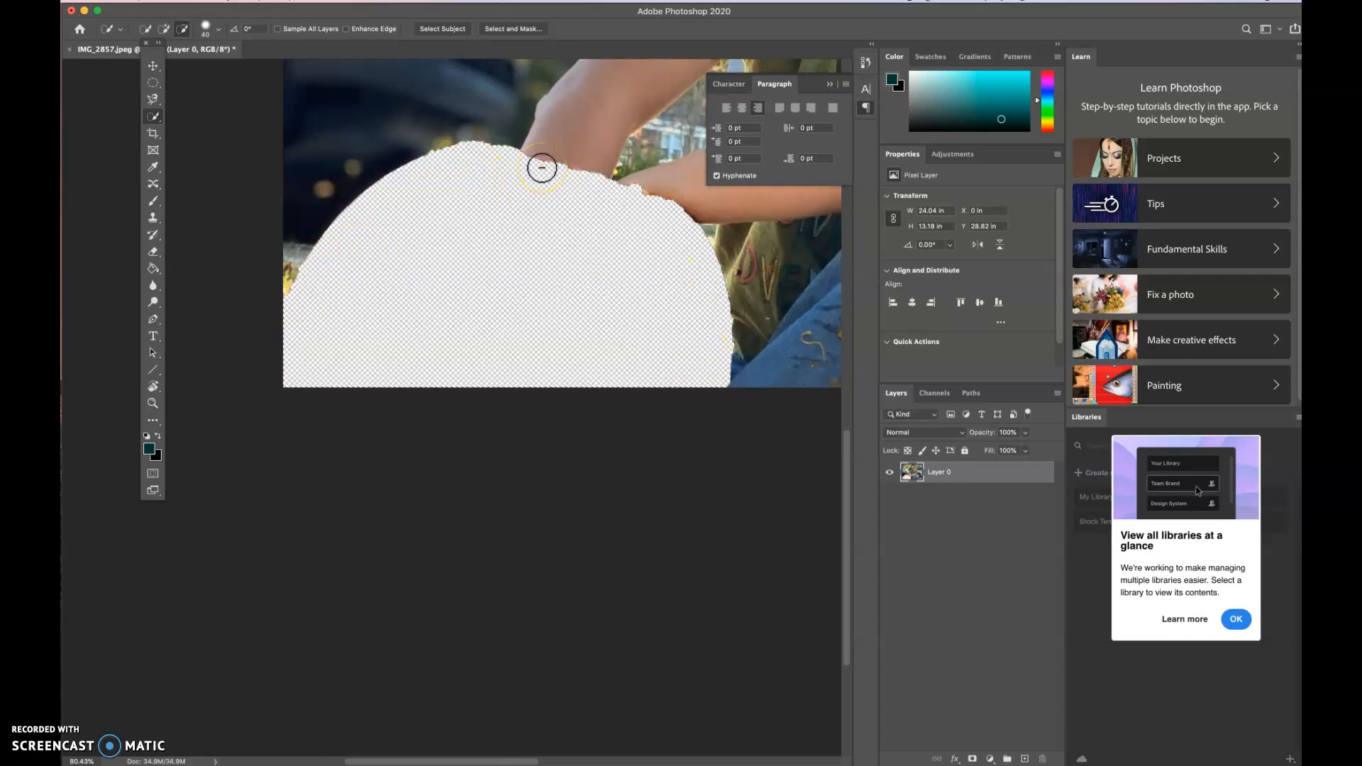
{"action": "key", "text": "super+z"}
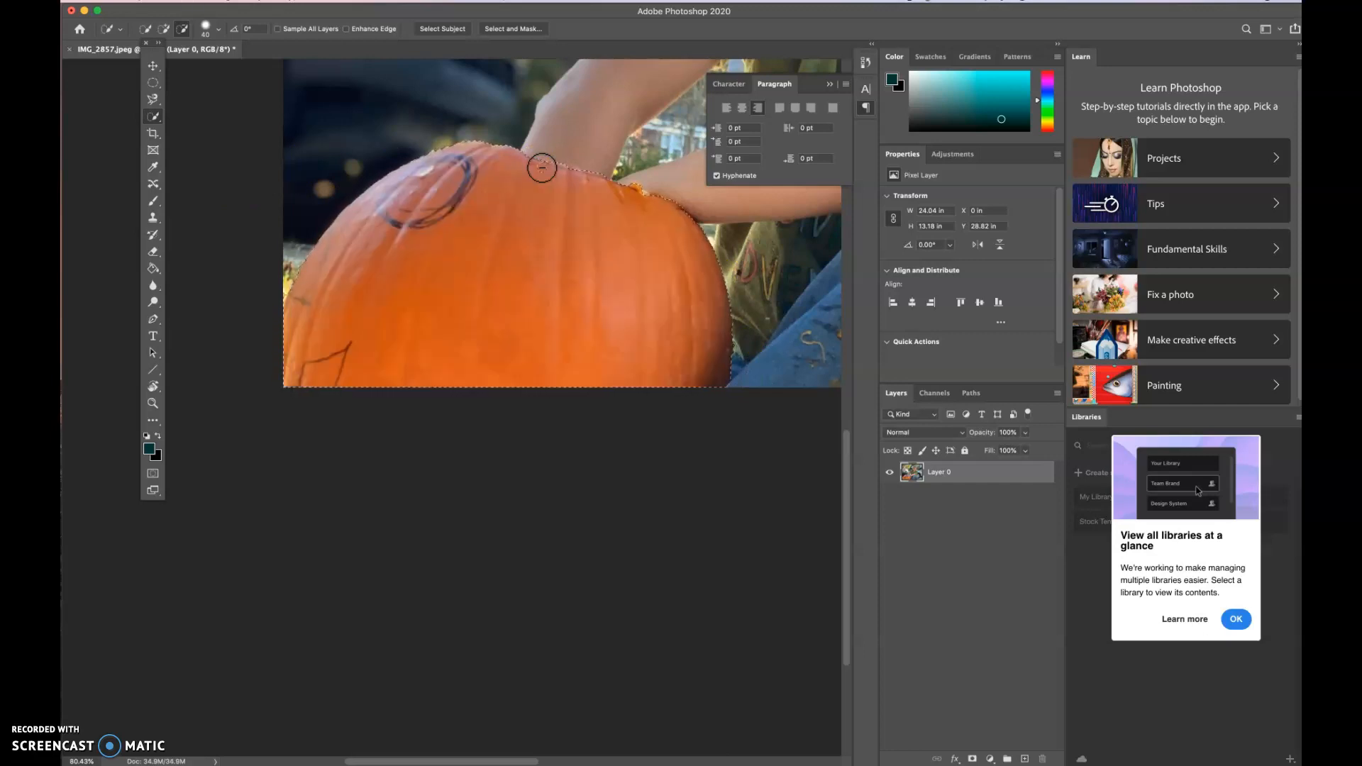
- Replace the selection by enclosing the pumpkin in a rectangle with the Object Selection tool
{"action": "right_click", "coordinate": [162, 116]}
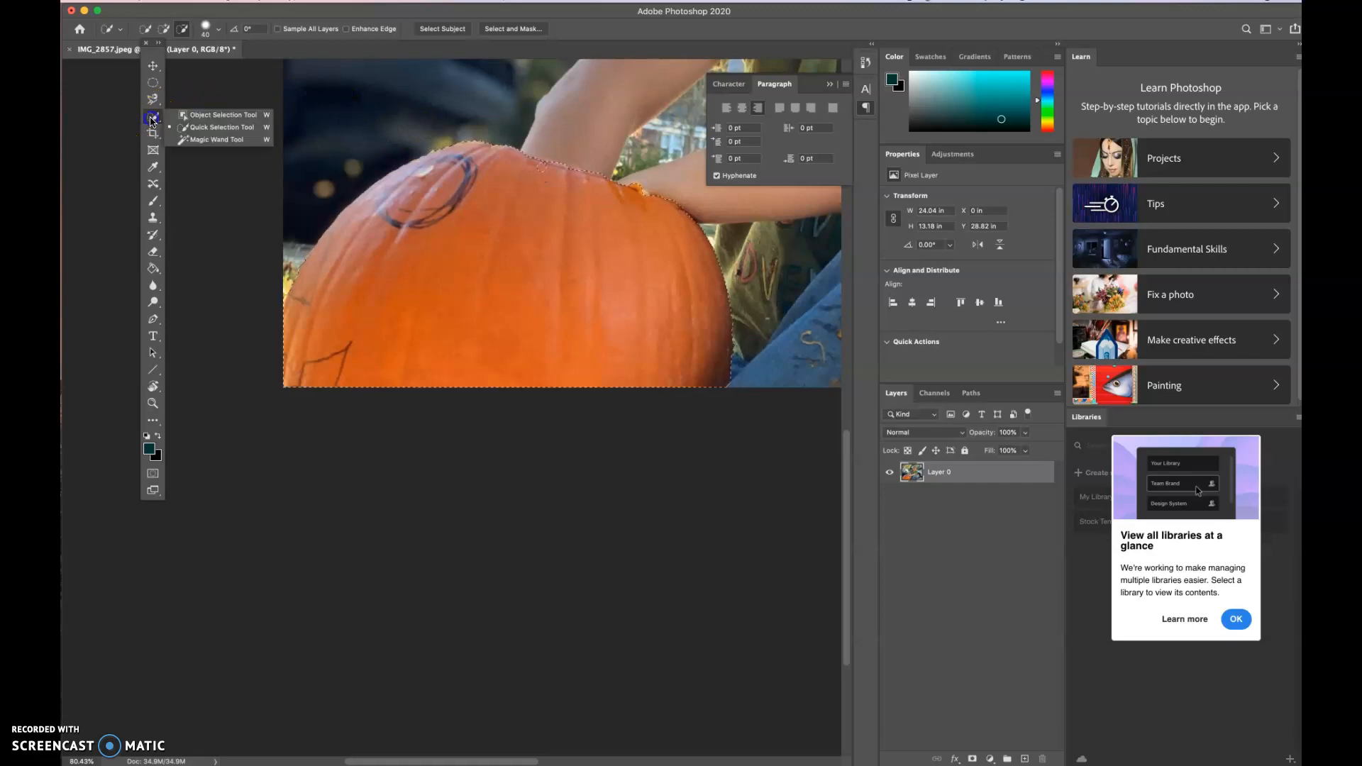
{"action": "left_click", "coordinate": [221, 115]}
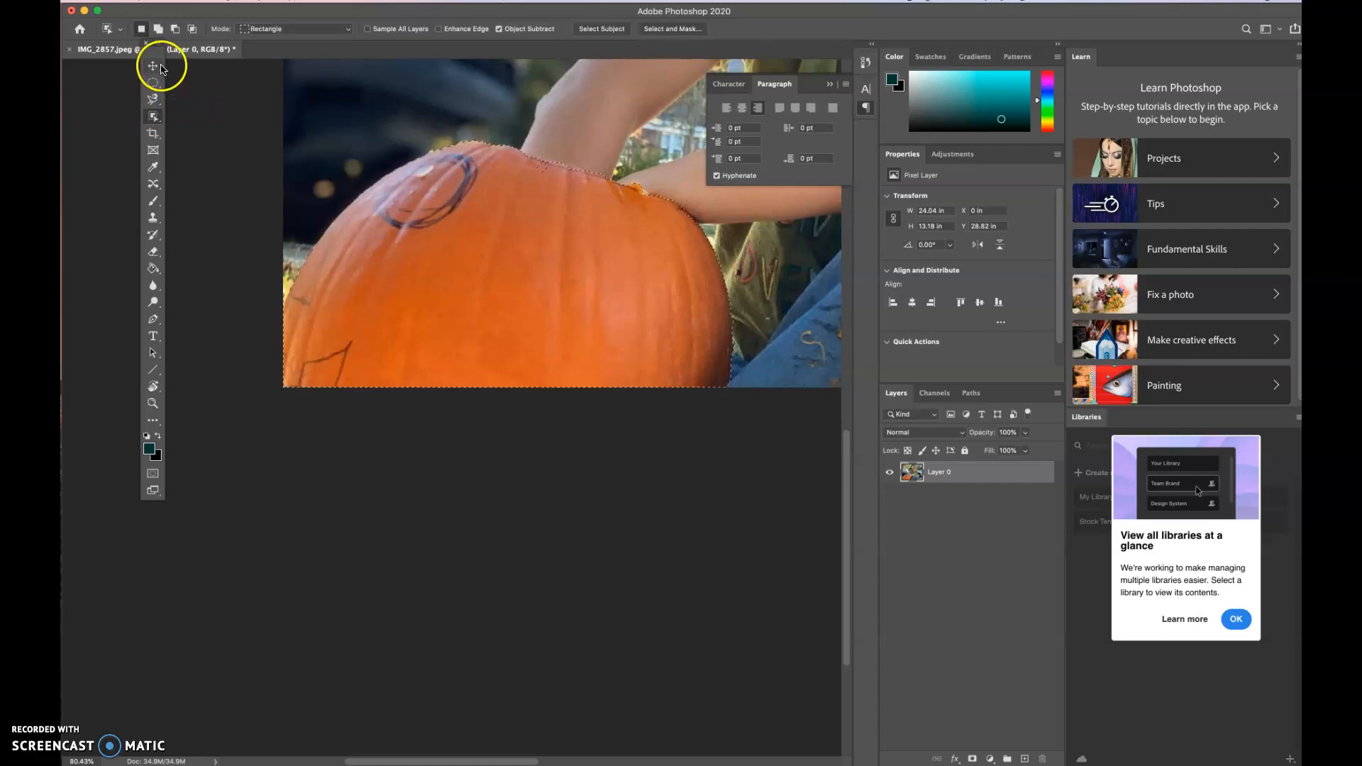
{"action": "left_click", "coordinate": [297, 139]}
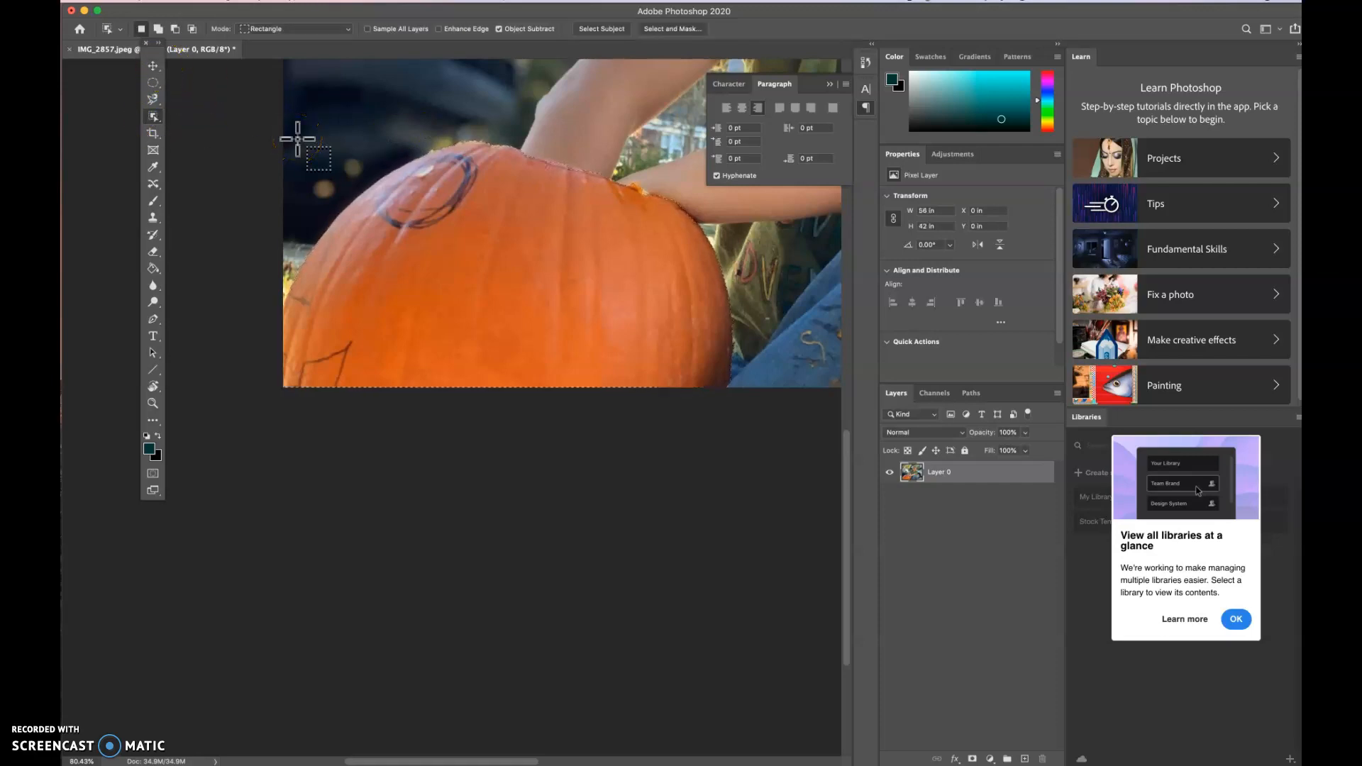
{"action": "left_click_drag", "start_coordinate": [314, 137], "coordinate": [730, 412]}
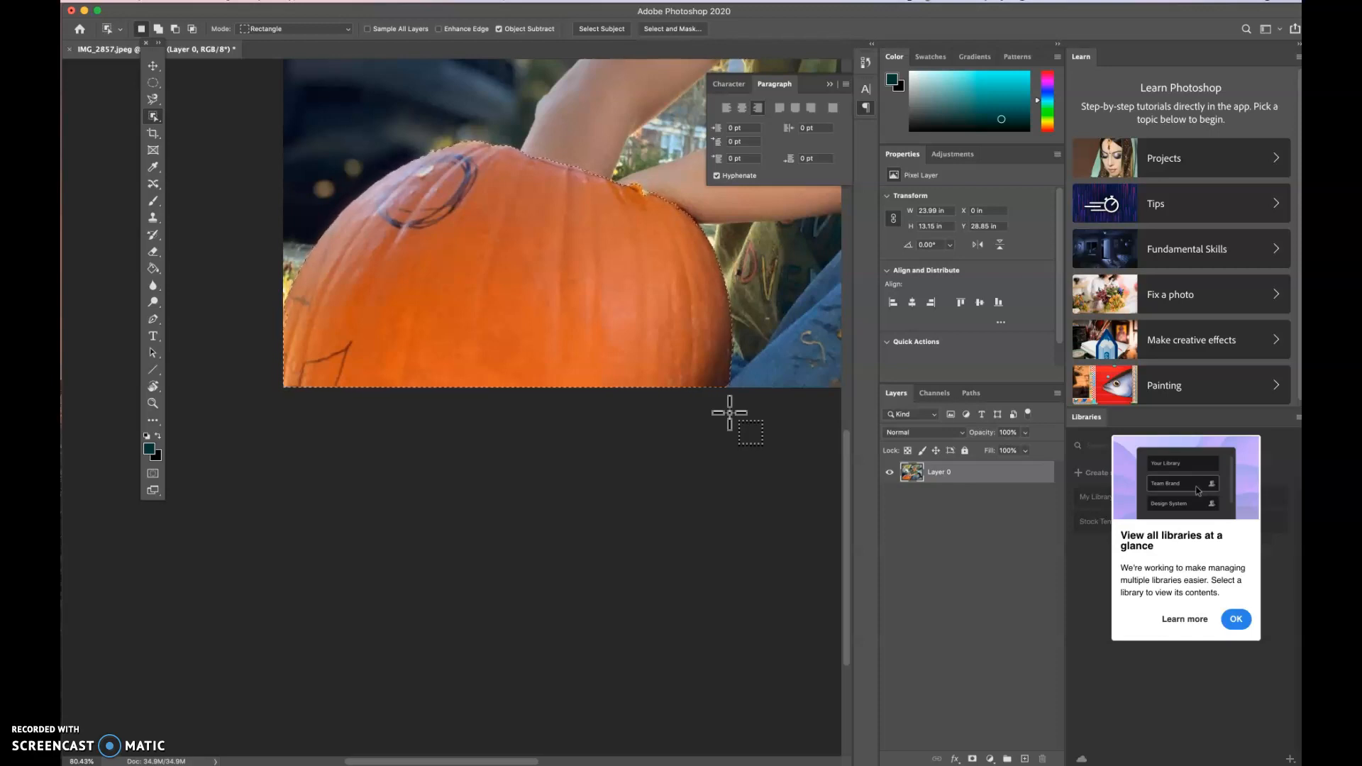
- Clear the selection and reselect the pumpkin, about 24 × 13.2 in, with the Quick Selection tool
{"action": "key", "text": "super+d"}
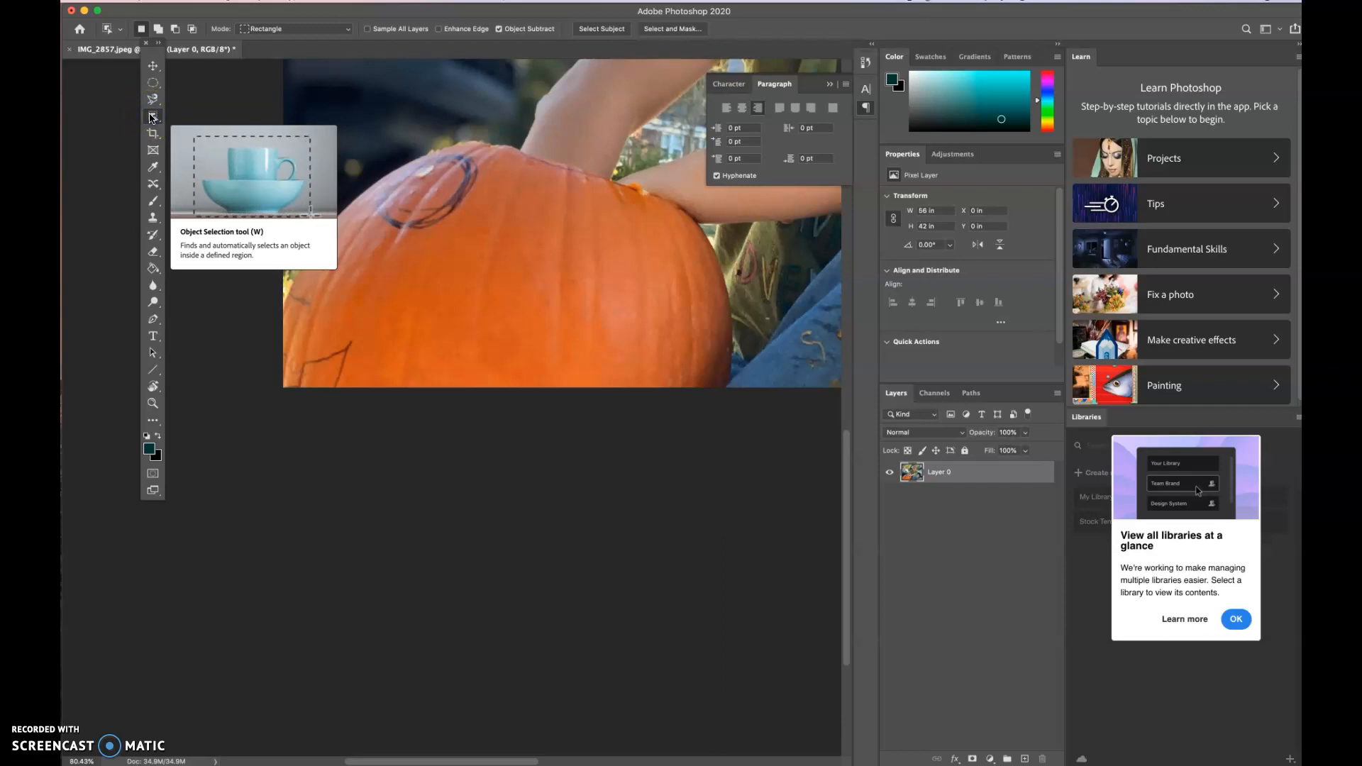
{"action": "right_click", "coordinate": [152, 118]}
{"action": "left_click", "coordinate": [186, 128]}
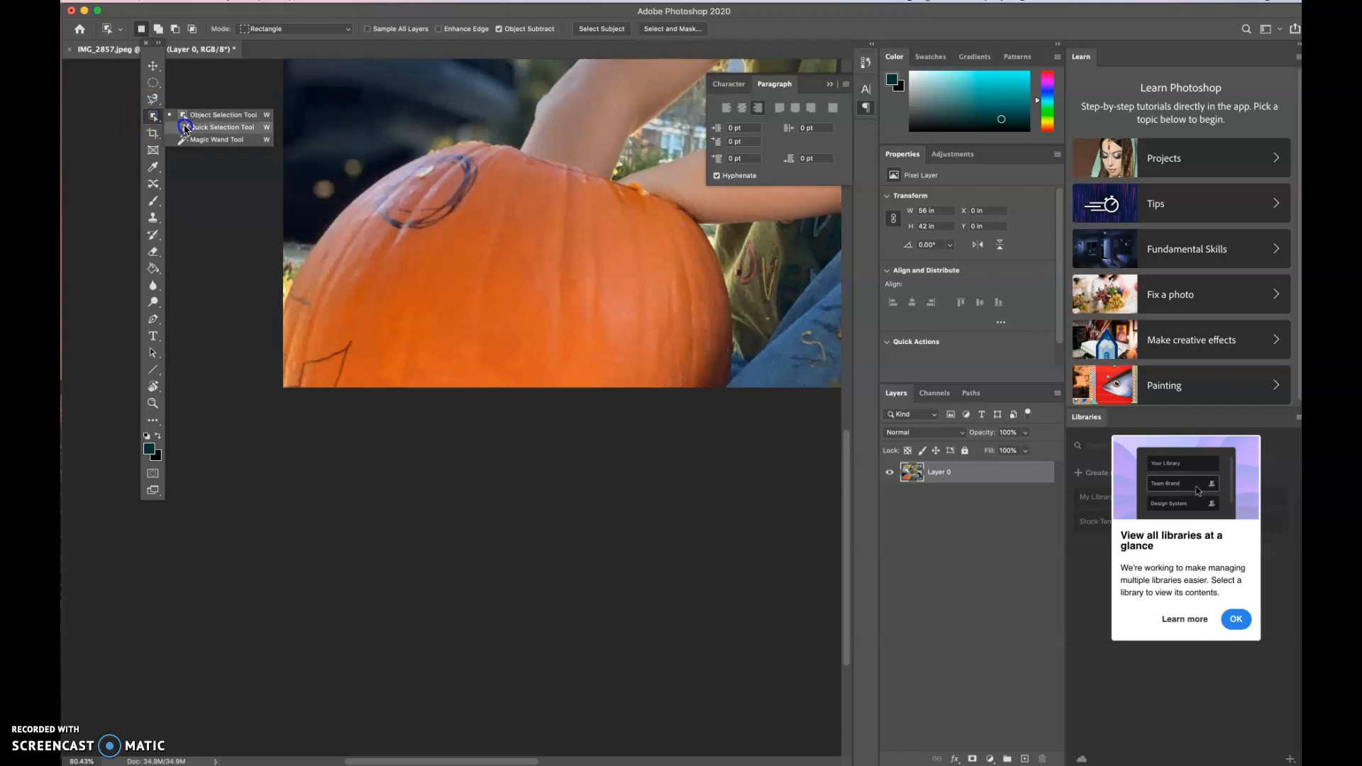
{"action": "mouse_move", "coordinate": [291, 376]}
{"action": "left_mouse_down"}
{"action": "mouse_move", "coordinate": [303, 311]}
{"action": "mouse_move", "coordinate": [341, 245]}
{"action": "mouse_move", "coordinate": [388, 186]}
{"action": "mouse_move", "coordinate": [462, 153]}
{"action": "mouse_move", "coordinate": [620, 187]}
{"action": "mouse_move", "coordinate": [653, 277]}
{"action": "left_mouse_up"}
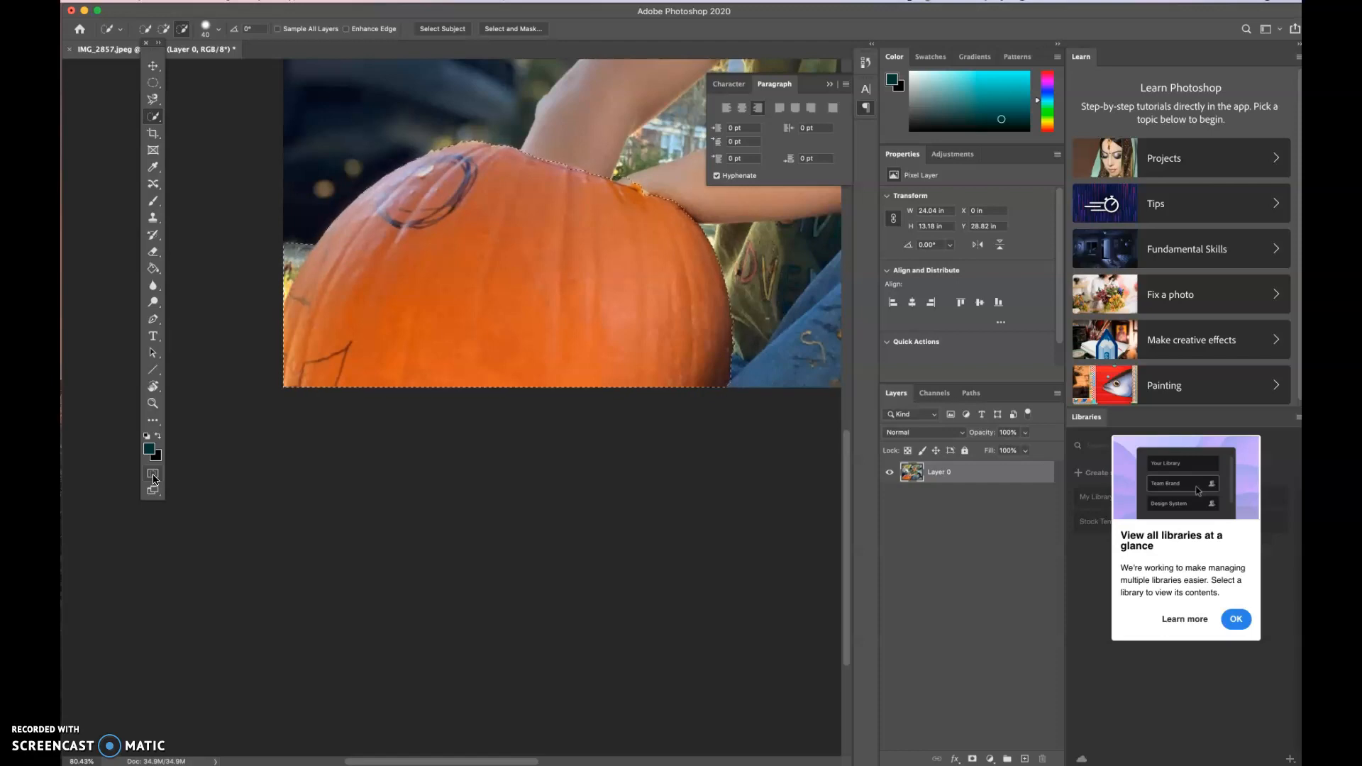
- Turn on Quick Mask mode for the pumpkin selection and look over the masked areas of the photo
{"action": "left_click", "coordinate": [153, 475]}
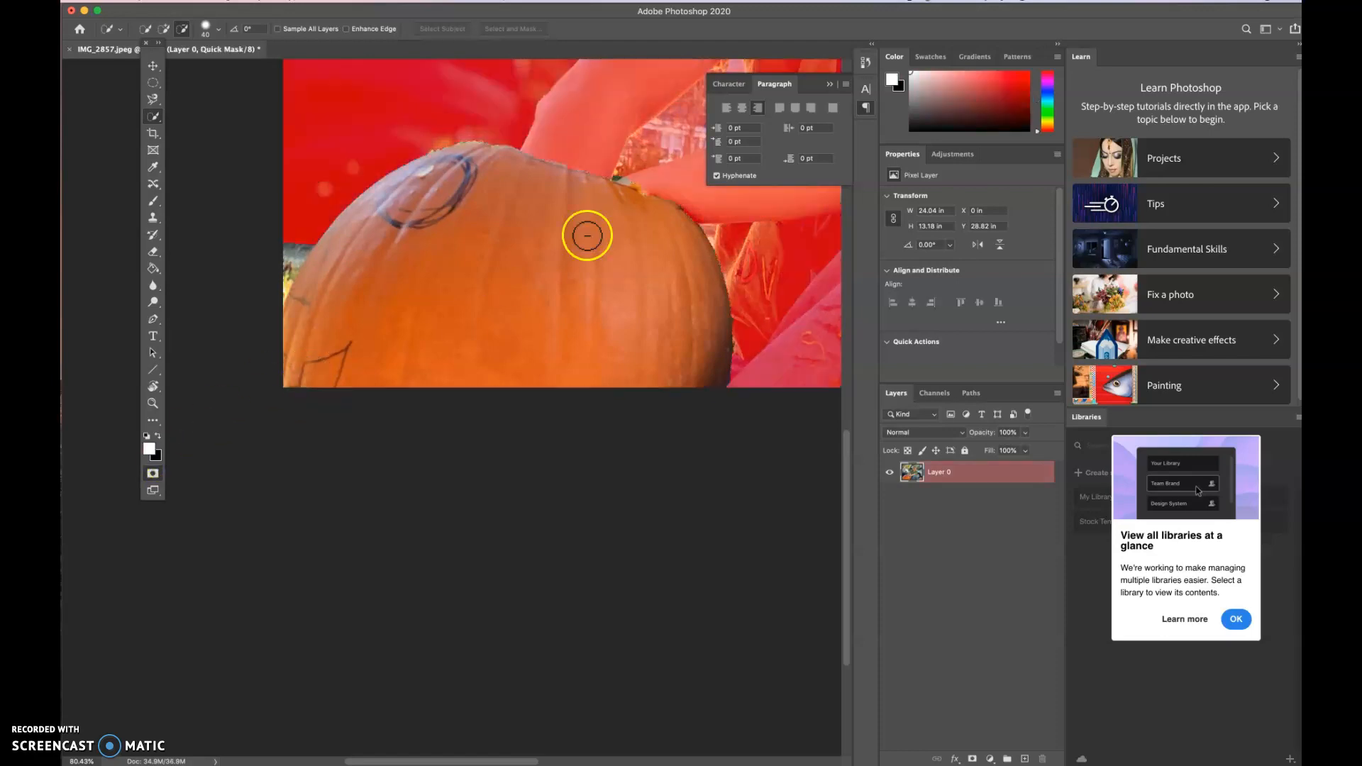
{"action": "scroll", "coordinate": [602, 234], "scroll_direction": "up", "scroll_amount": 5}
{"action": "scroll", "coordinate": [601, 233], "scroll_direction": "right", "scroll_amount": 3}
{"action": "scroll", "coordinate": [601, 233], "scroll_direction": "up", "scroll_amount": 5}
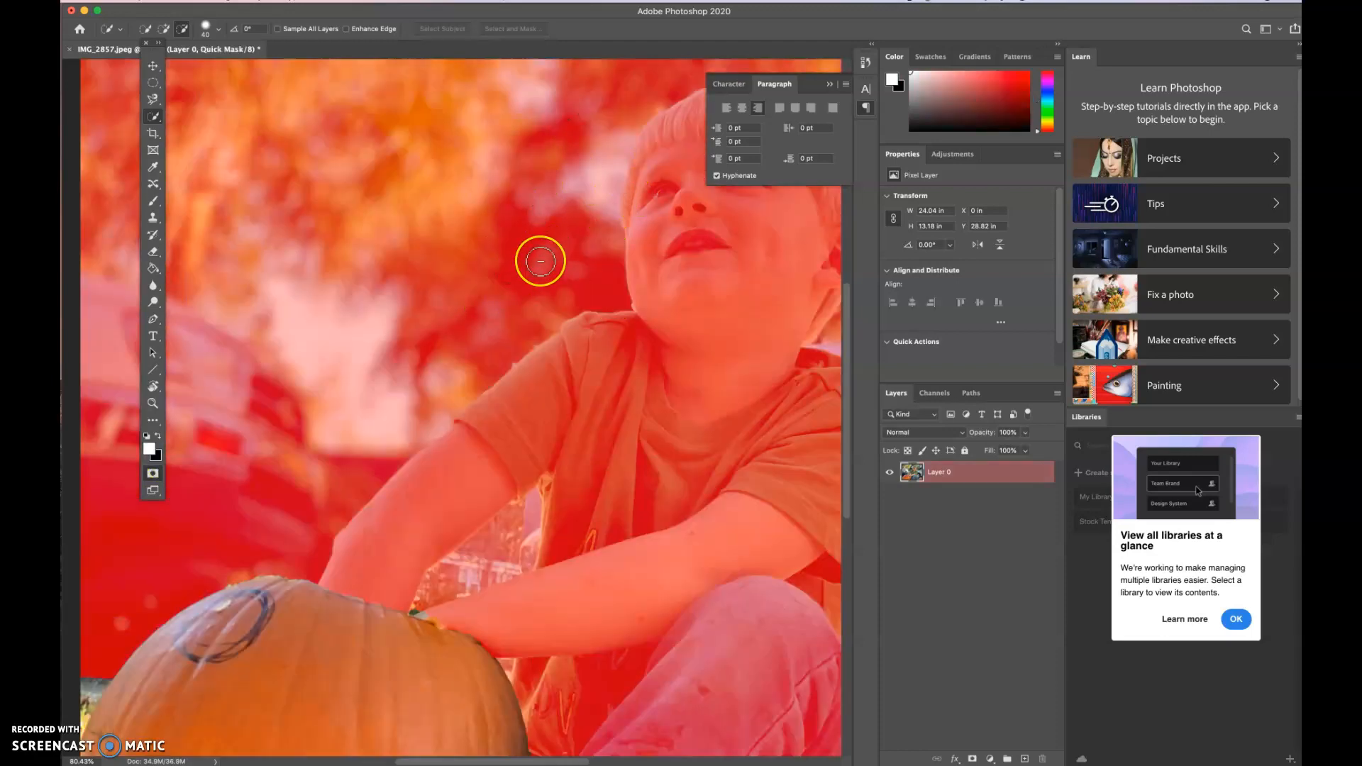
{"action": "scroll", "coordinate": [539, 259], "scroll_direction": "down", "scroll_amount": 2}
{"action": "scroll", "coordinate": [541, 261], "scroll_direction": "down", "scroll_amount": 8}
{"action": "scroll", "coordinate": [540, 261], "scroll_direction": "left", "scroll_amount": 5}
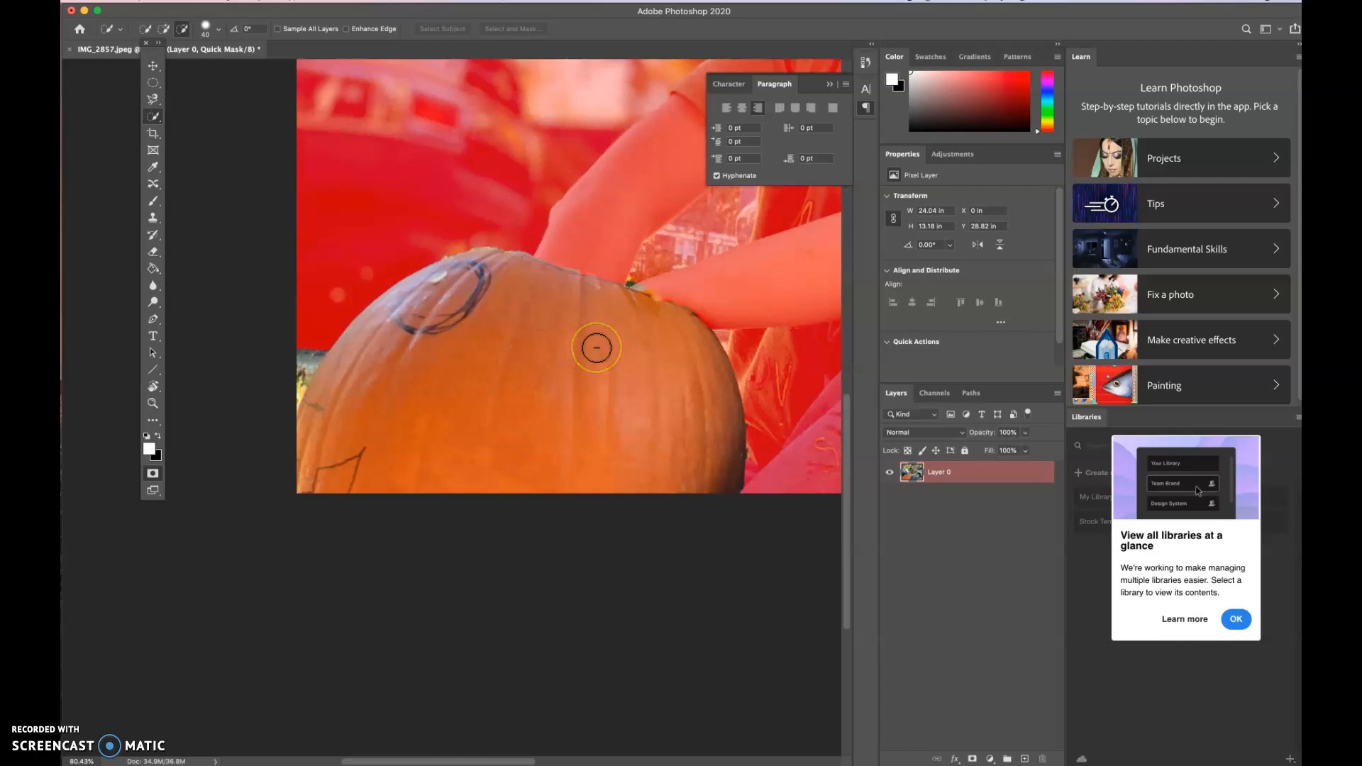
- Examine the pumpkin's outline in the mask and the unmasked background patch beside its left edge up close
{"action": "mouse_move", "coordinate": [597, 348]}
{"action": "left_mouse_down"}
{"action": "mouse_move", "coordinate": [296, 361]}
{"action": "mouse_move", "coordinate": [295, 392]}
{"action": "mouse_move", "coordinate": [307, 357]}
{"action": "left_mouse_up"}
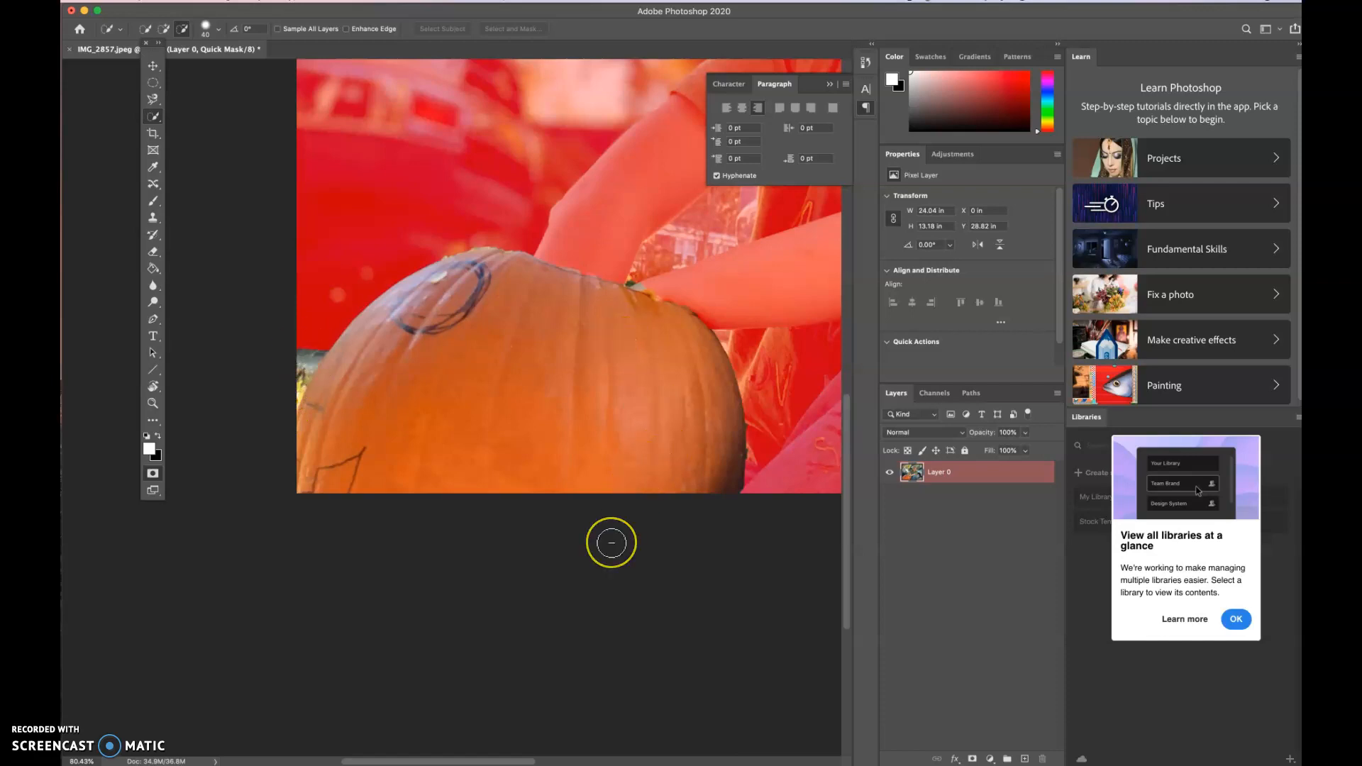
{"action": "left_click", "coordinate": [483, 277]}
{"action": "mouse_move", "coordinate": [483, 278]}
{"action": "left_mouse_down"}
{"action": "mouse_move", "coordinate": [442, 194]}
{"action": "mouse_move", "coordinate": [490, 228]}
{"action": "left_mouse_up"}
{"action": "mouse_move", "coordinate": [490, 228]}
{"action": "left_mouse_down"}
{"action": "mouse_move", "coordinate": [351, 311]}
{"action": "mouse_move", "coordinate": [311, 370]}
{"action": "left_mouse_up"}
{"action": "scroll", "coordinate": [311, 370], "scroll_direction": "up", "scroll_amount": 5}
{"action": "scroll", "coordinate": [311, 369], "scroll_direction": "left", "scroll_amount": 5}
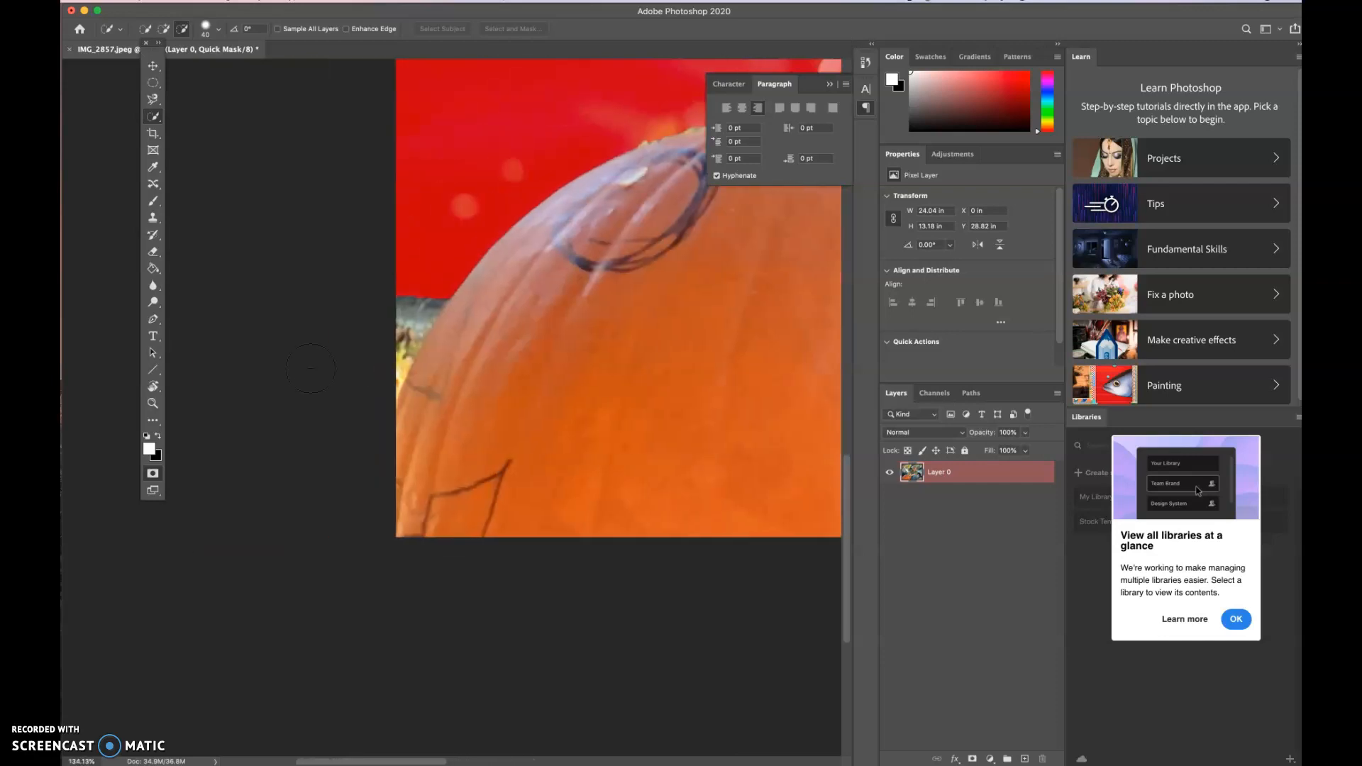
{"action": "scroll", "coordinate": [311, 368], "scroll_direction": "up", "scroll_amount": 5}
{"action": "mouse_move", "coordinate": [403, 236]}
{"action": "left_mouse_down"}
{"action": "mouse_move", "coordinate": [411, 223]}
{"action": "mouse_move", "coordinate": [385, 214]}
{"action": "left_mouse_up"}
{"action": "scroll", "coordinate": [409, 222], "scroll_direction": "up", "scroll_amount": 5}
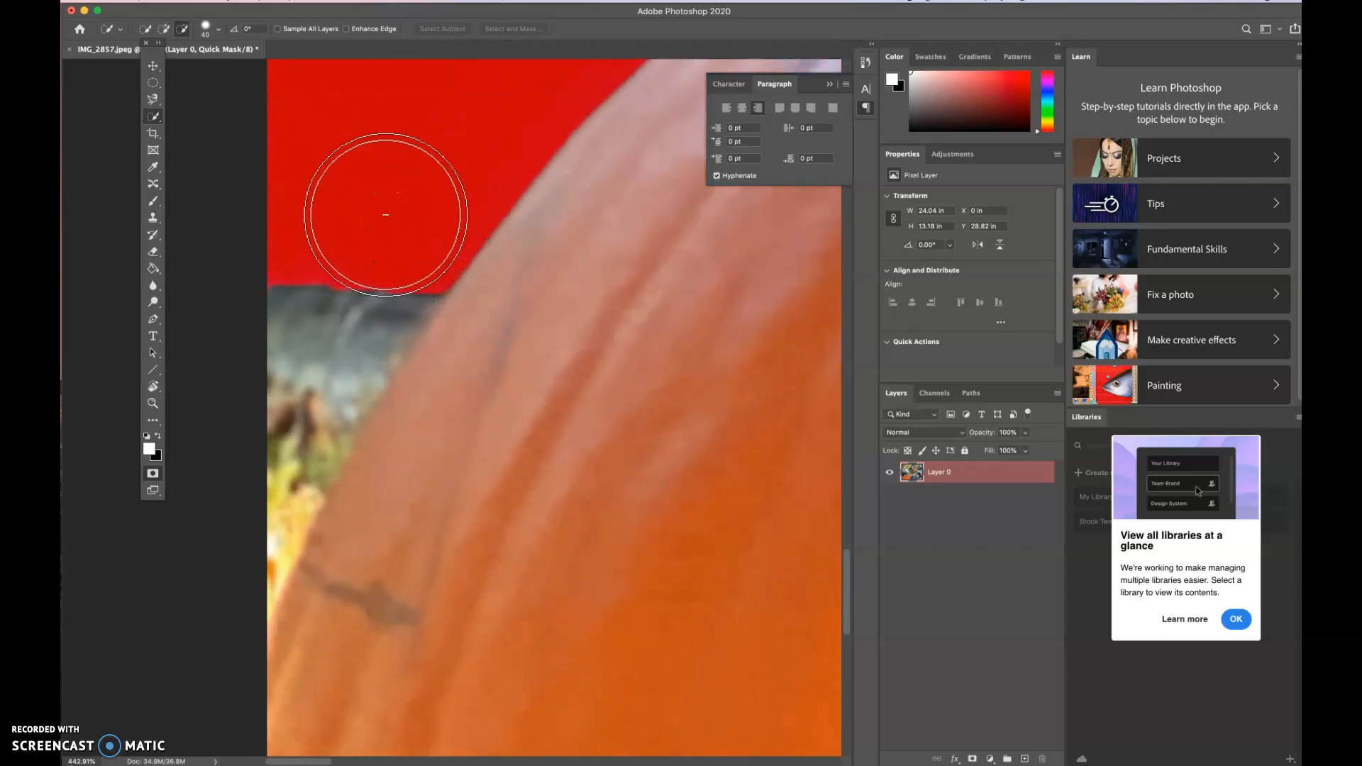
- Paint the mask over part of the dark strip beside the pumpkin's left edge with a black 9 px Brush
{"action": "key", "text": "b"}
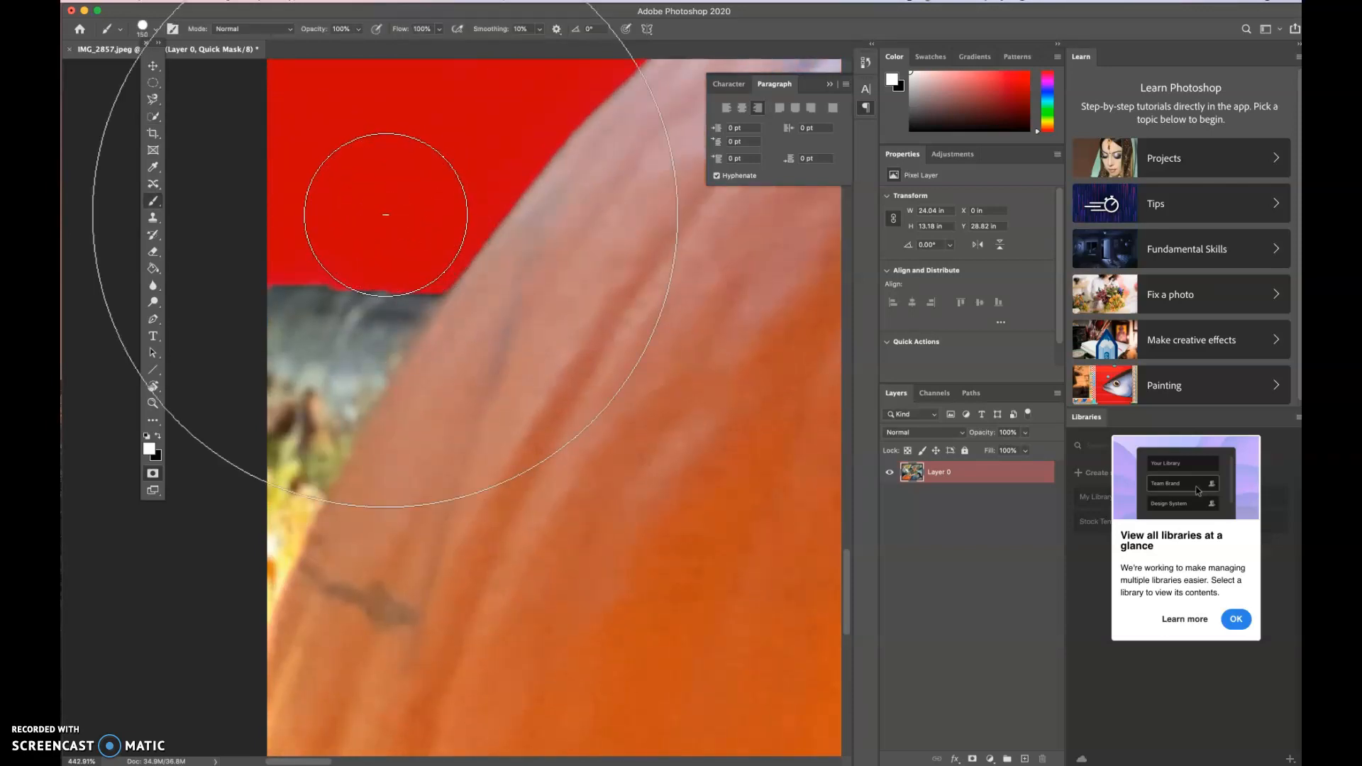
{"action": "key", "text": "bracketleft"}
{"action": "key", "text": "bracketleft"}
{"action": "key", "text": "bracketleft"}
{"action": "key", "text": "bracketleft"}
{"action": "key", "text": "bracketleft"}
{"action": "key", "text": "bracketleft"}
{"action": "key", "text": "bracketleft"}
{"action": "key", "text": "bracketleft"}
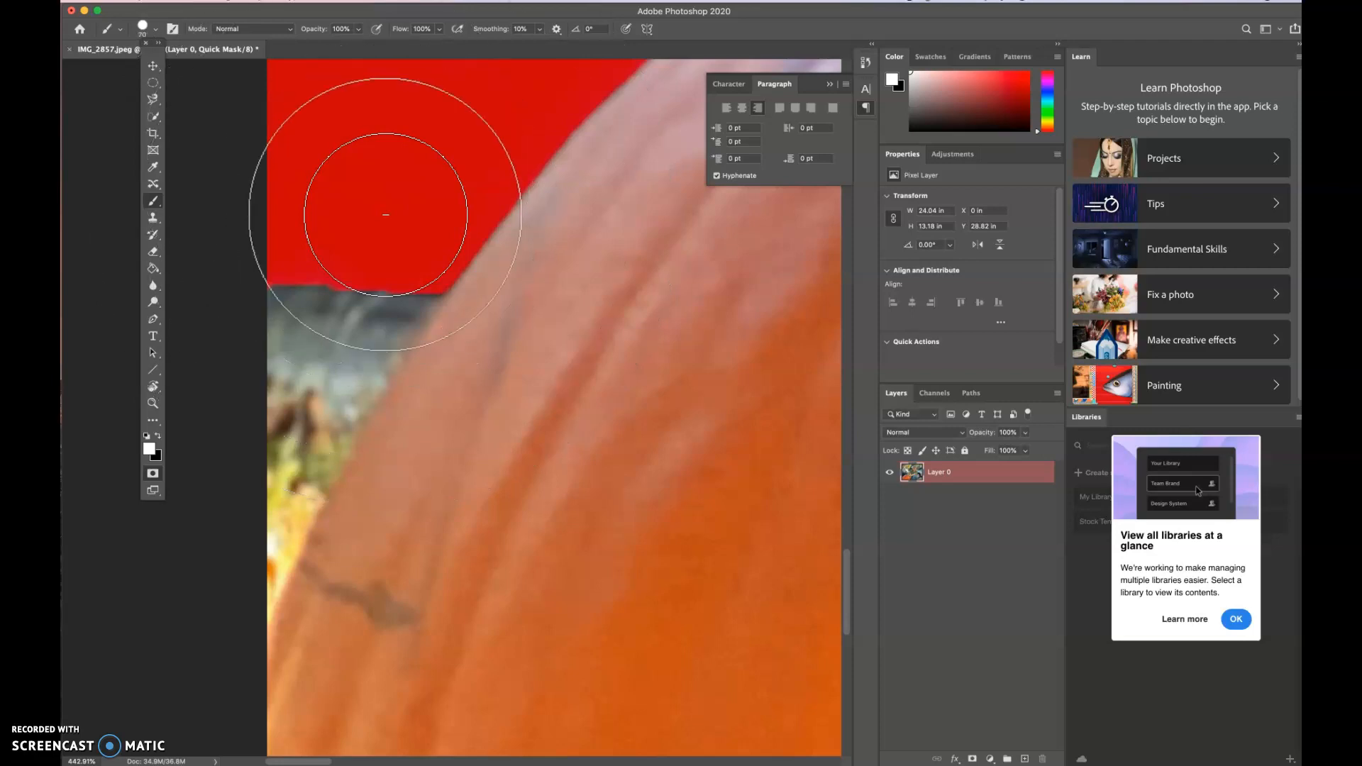
{"action": "key", "text": "bracketleft"}
{"action": "key", "text": "bracketleft"}
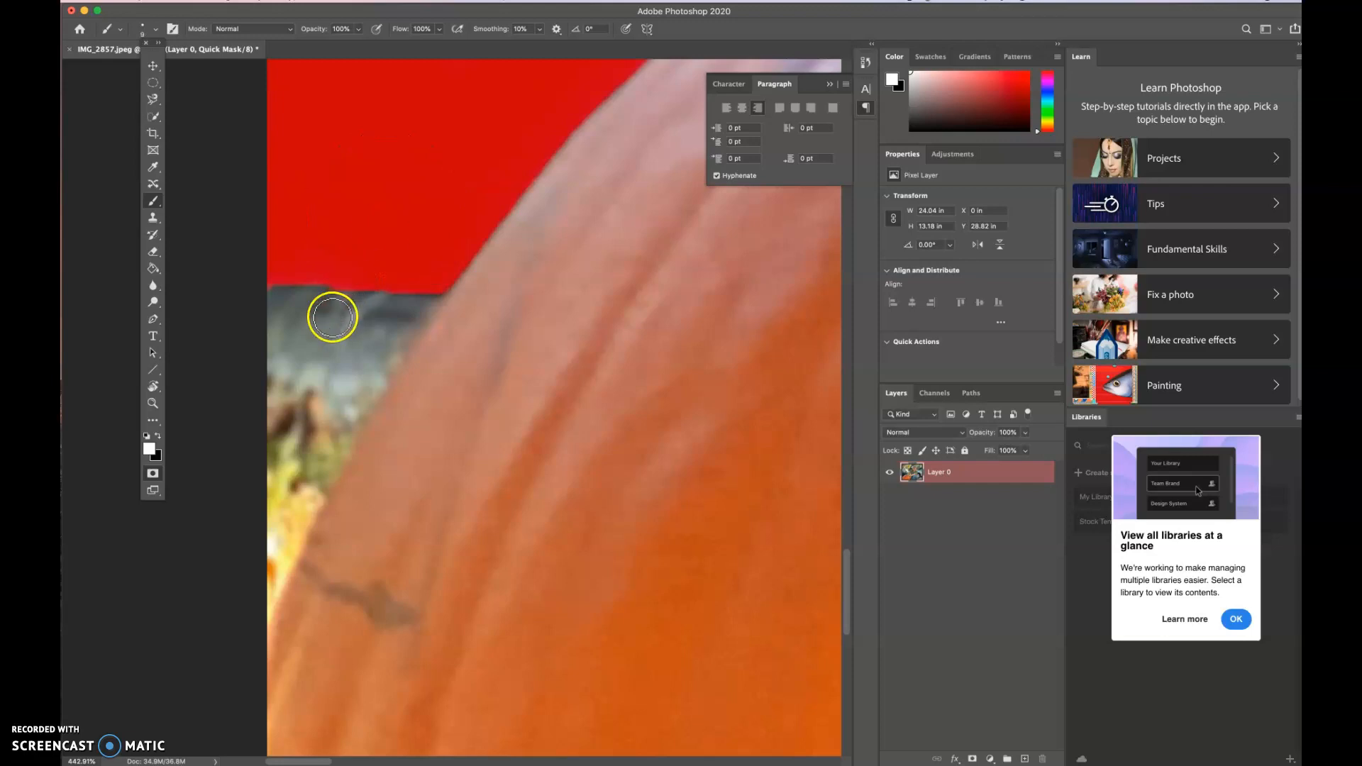
{"action": "left_click", "coordinate": [158, 436]}
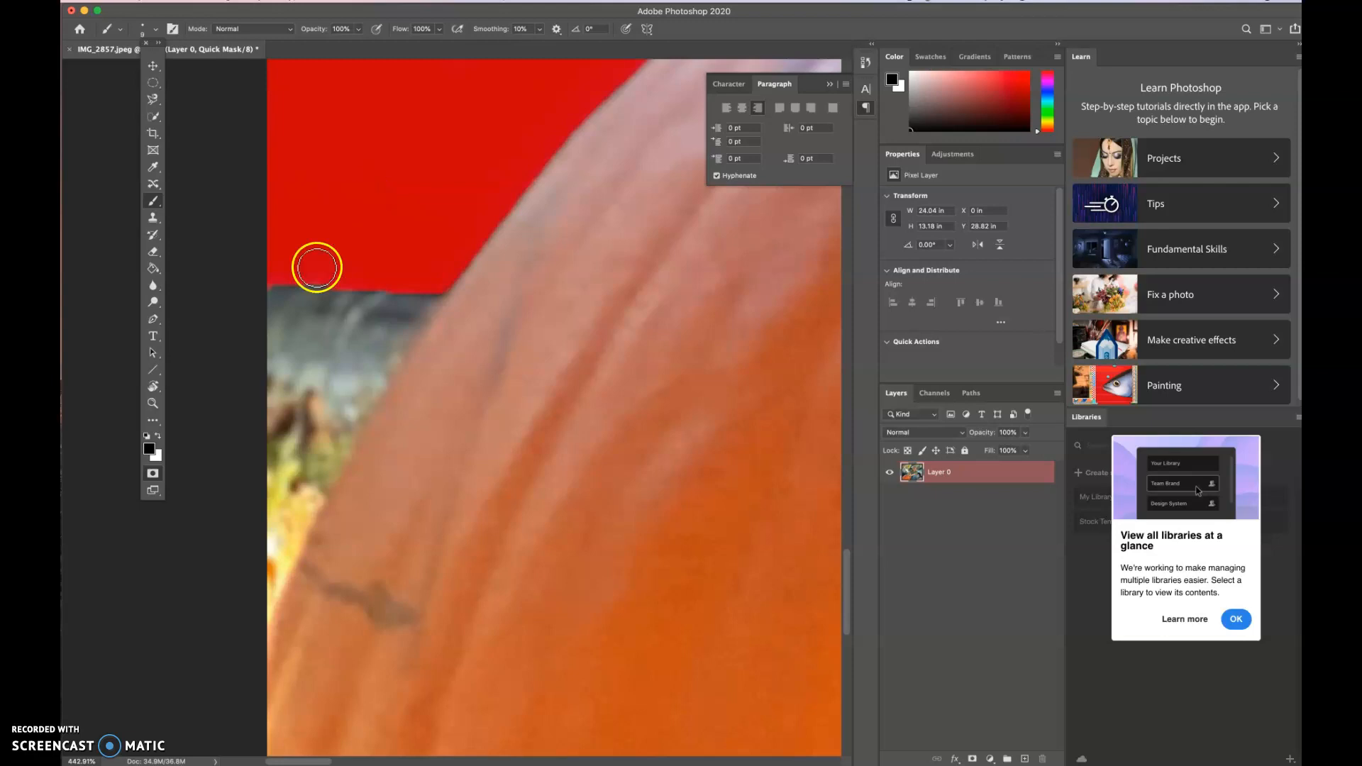
{"action": "mouse_move", "coordinate": [295, 327]}
{"action": "left_mouse_down"}
{"action": "mouse_move", "coordinate": [336, 265]}
{"action": "mouse_move", "coordinate": [269, 322]}
{"action": "mouse_move", "coordinate": [316, 275]}
{"action": "mouse_move", "coordinate": [324, 304]}
{"action": "mouse_move", "coordinate": [360, 277]}
{"action": "mouse_move", "coordinate": [369, 298]}
{"action": "mouse_move", "coordinate": [337, 357]}
{"action": "mouse_move", "coordinate": [343, 334]}
{"action": "mouse_move", "coordinate": [276, 359]}
{"action": "mouse_move", "coordinate": [293, 320]}
{"action": "left_mouse_up"}
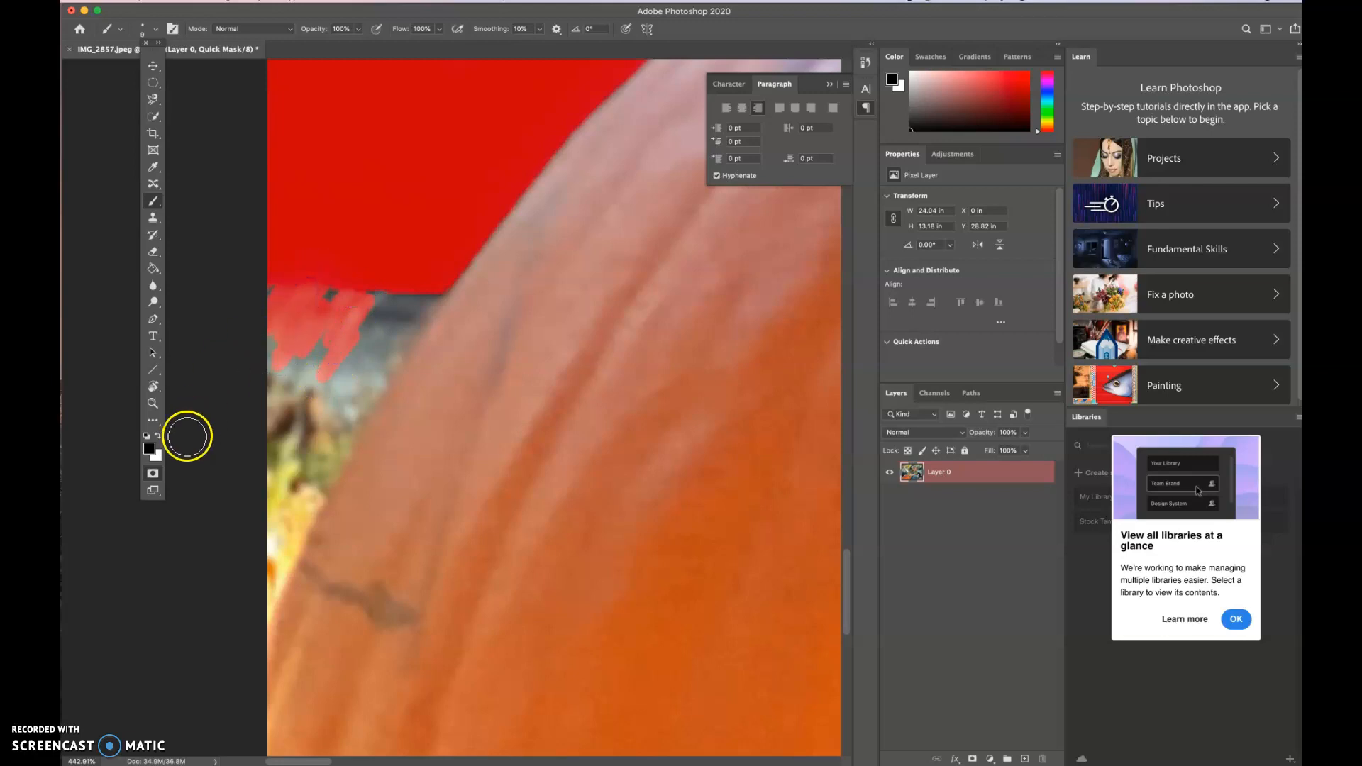
{"action": "mouse_move", "coordinate": [323, 316]}
{"action": "left_mouse_down"}
{"action": "mouse_move", "coordinate": [359, 258]}
{"action": "mouse_move", "coordinate": [368, 281]}
{"action": "left_mouse_up"}
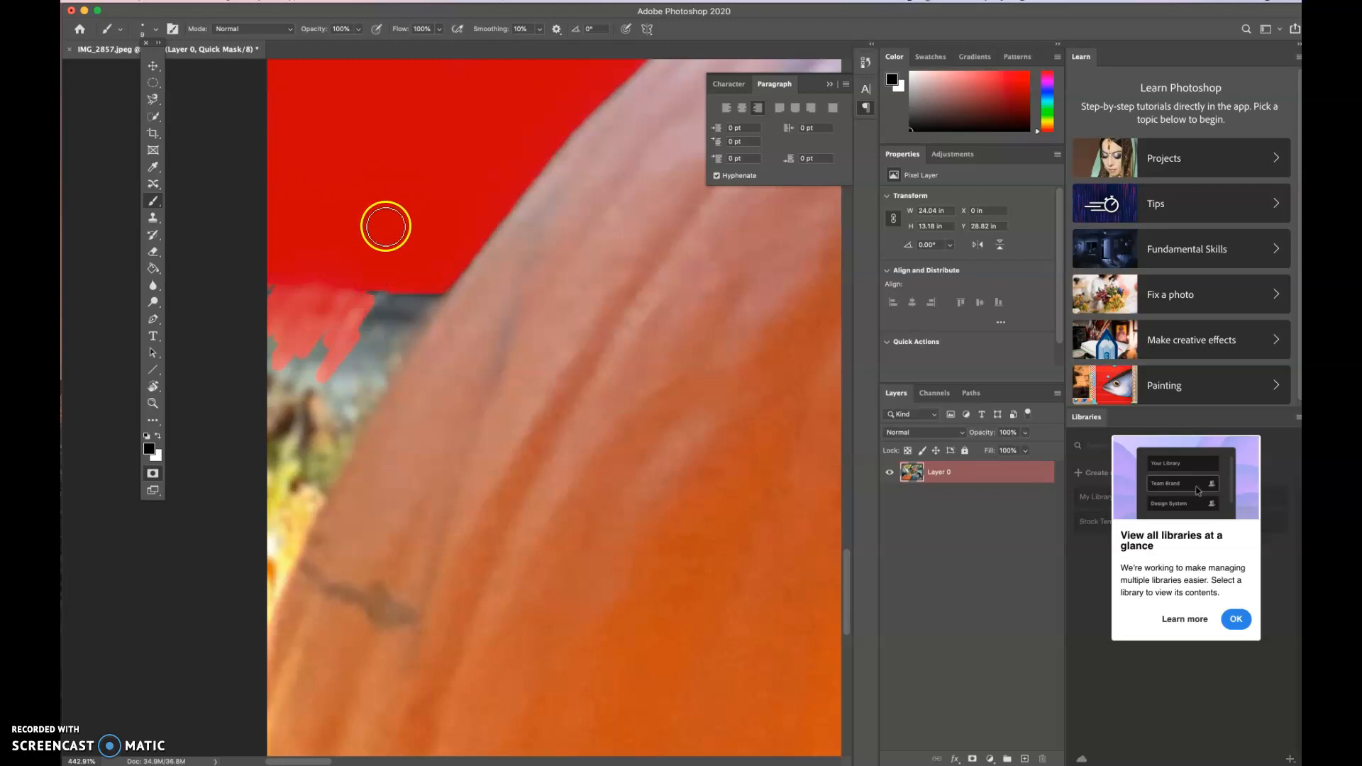
- Set the brush smoothing to 100% and adjust the brush hardness
{"action": "left_click", "coordinate": [540, 29]}
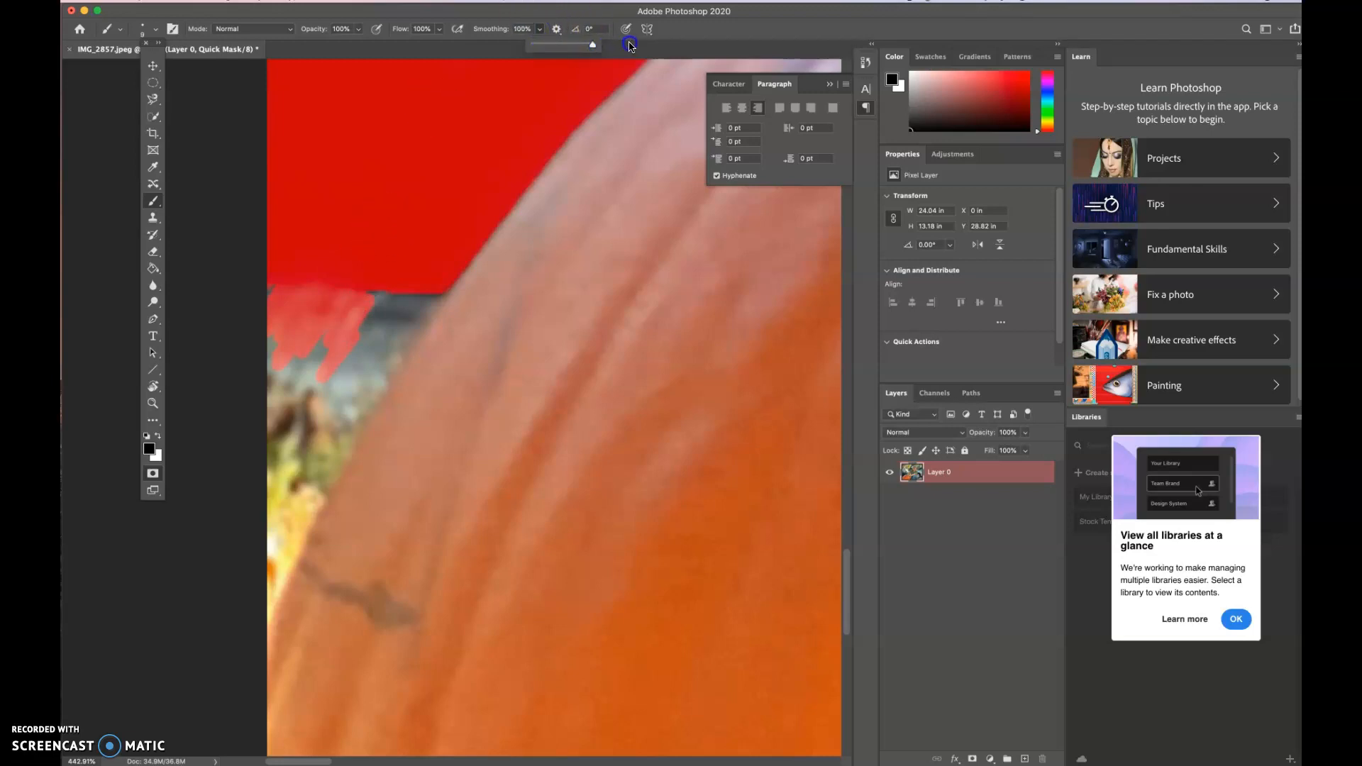
{"action": "left_click", "coordinate": [240, 12]}
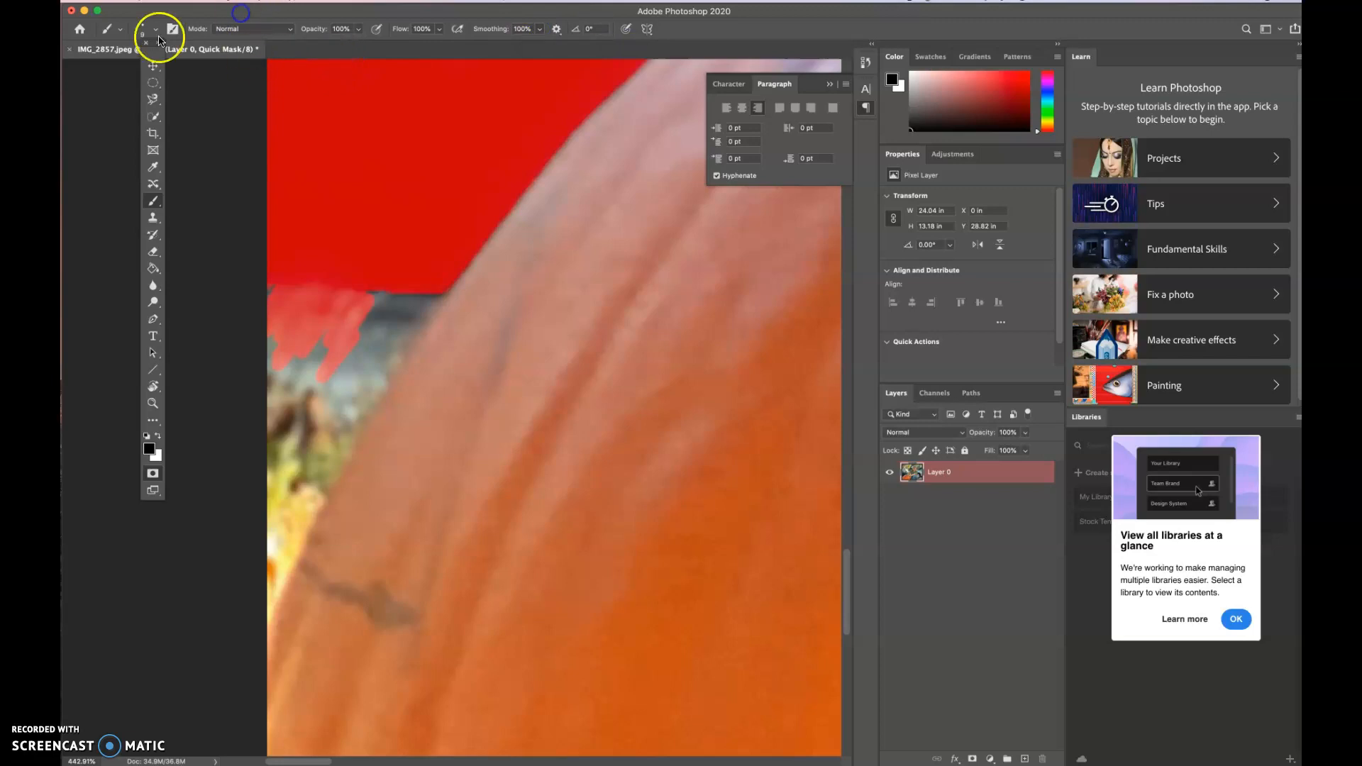
{"action": "left_click", "coordinate": [144, 28]}
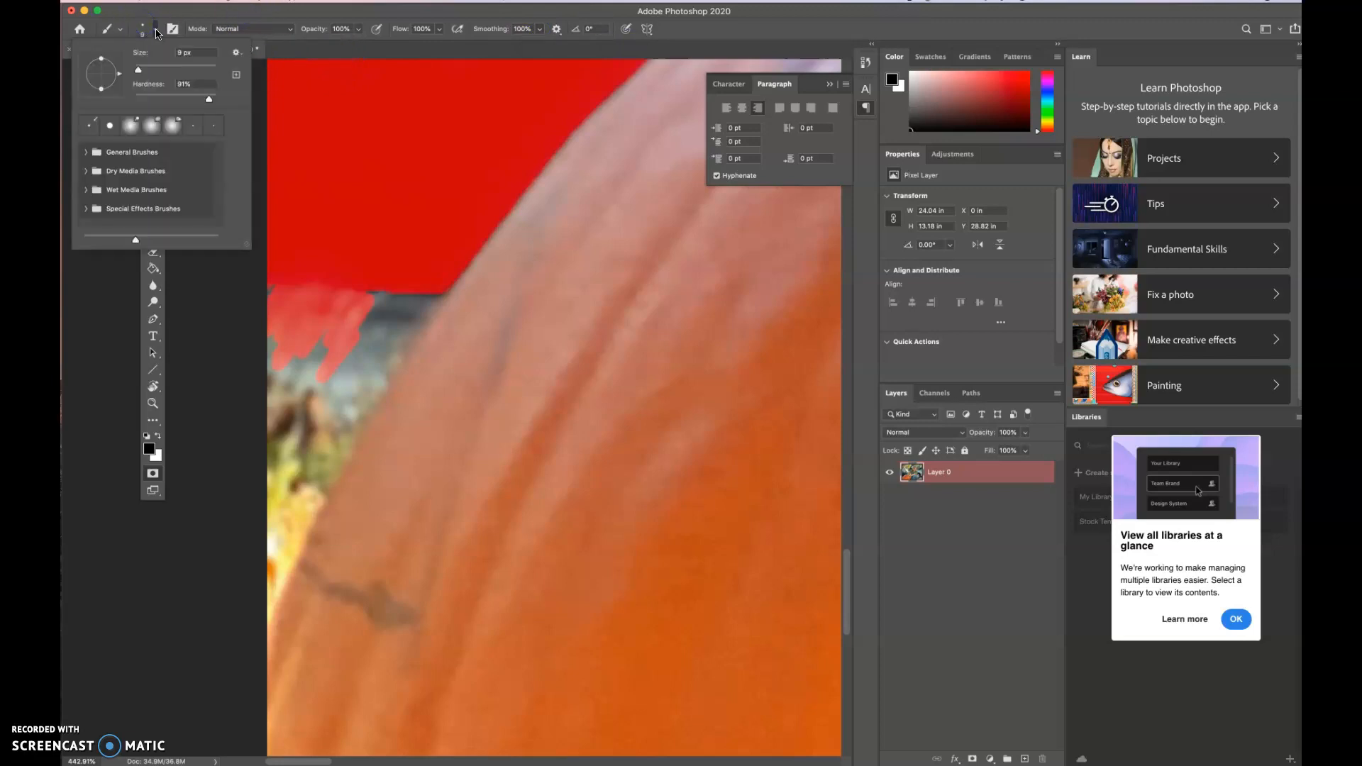
{"action": "left_click", "coordinate": [208, 101]}
{"action": "left_click_drag", "start_coordinate": [209, 106], "coordinate": [211, 105]}
{"action": "left_click", "coordinate": [501, 14]}
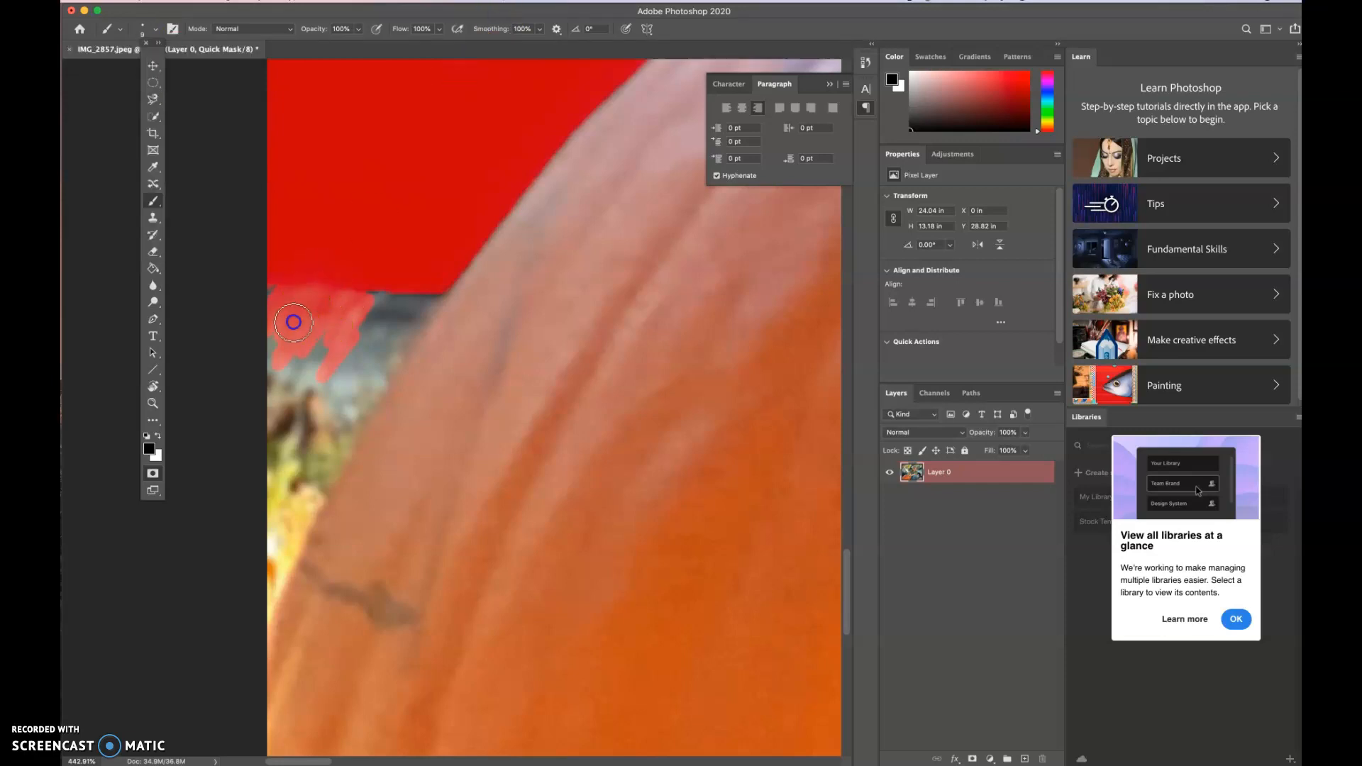
- Paint the mask over more of the dark strip and down along the pumpkin's left edge with the black Brush
{"action": "left_click", "coordinate": [365, 280]}
{"action": "mouse_move", "coordinate": [366, 280]}
{"action": "left_mouse_down"}
{"action": "mouse_move", "coordinate": [364, 320]}
{"action": "mouse_move", "coordinate": [402, 260]}
{"action": "left_mouse_up"}
{"action": "mouse_move", "coordinate": [349, 348]}
{"action": "left_mouse_down"}
{"action": "mouse_move", "coordinate": [387, 307]}
{"action": "mouse_move", "coordinate": [325, 393]}
{"action": "mouse_move", "coordinate": [386, 278]}
{"action": "mouse_move", "coordinate": [340, 360]}
{"action": "mouse_move", "coordinate": [387, 292]}
{"action": "mouse_move", "coordinate": [357, 319]}
{"action": "mouse_move", "coordinate": [378, 279]}
{"action": "mouse_move", "coordinate": [365, 305]}
{"action": "left_mouse_up"}
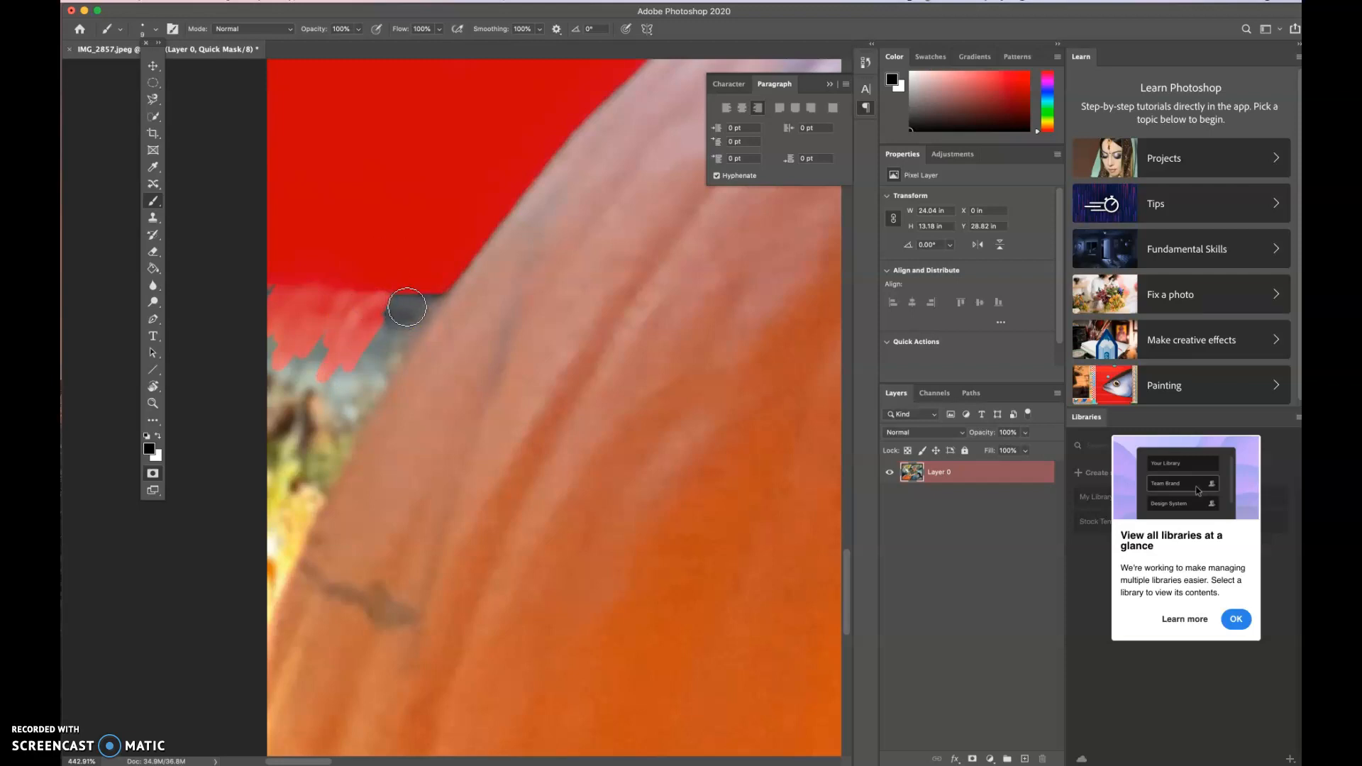
{"action": "left_click", "coordinate": [436, 289]}
{"action": "mouse_move", "coordinate": [436, 288]}
{"action": "left_mouse_down"}
{"action": "mouse_move", "coordinate": [354, 407]}
{"action": "mouse_move", "coordinate": [272, 598]}
{"action": "left_mouse_up"}
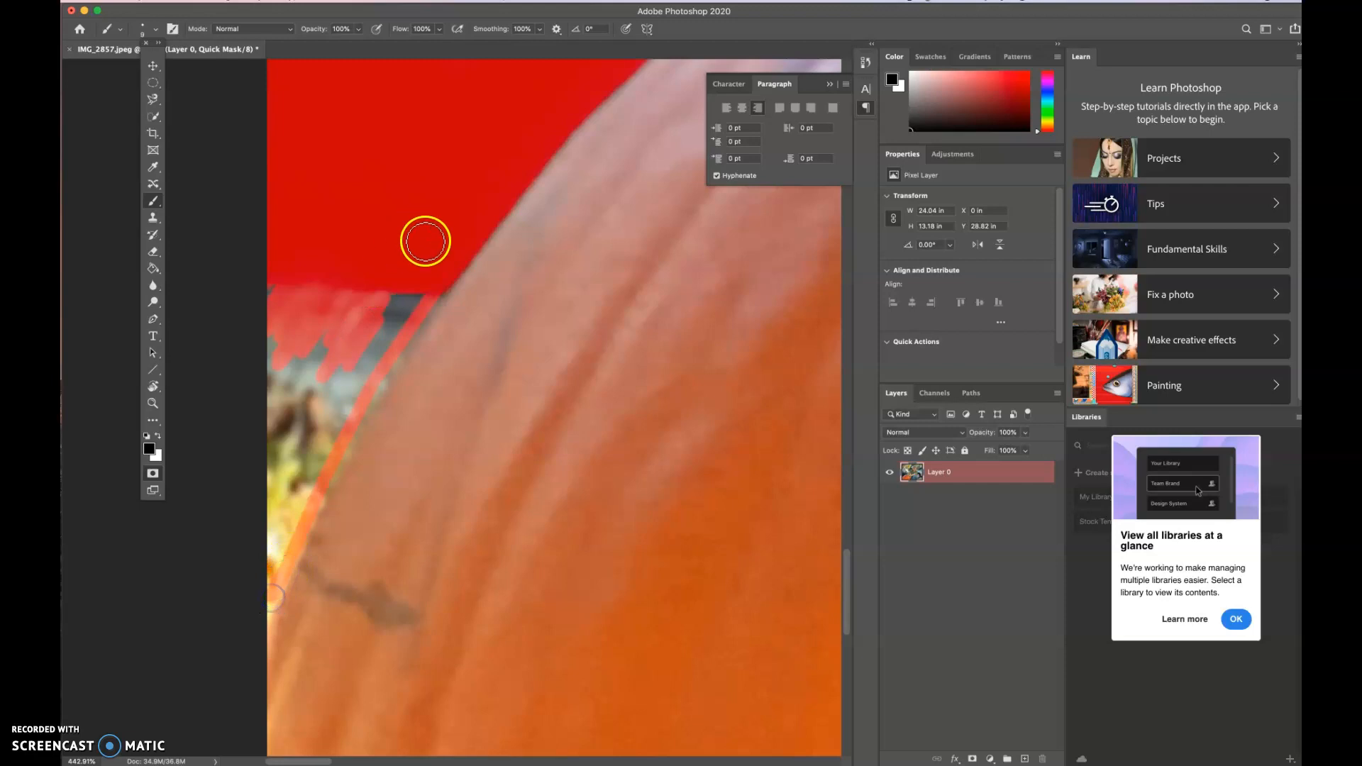
{"action": "mouse_move", "coordinate": [444, 291]}
{"action": "left_mouse_down"}
{"action": "mouse_move", "coordinate": [359, 404]}
{"action": "mouse_move", "coordinate": [323, 491]}
{"action": "left_mouse_up"}
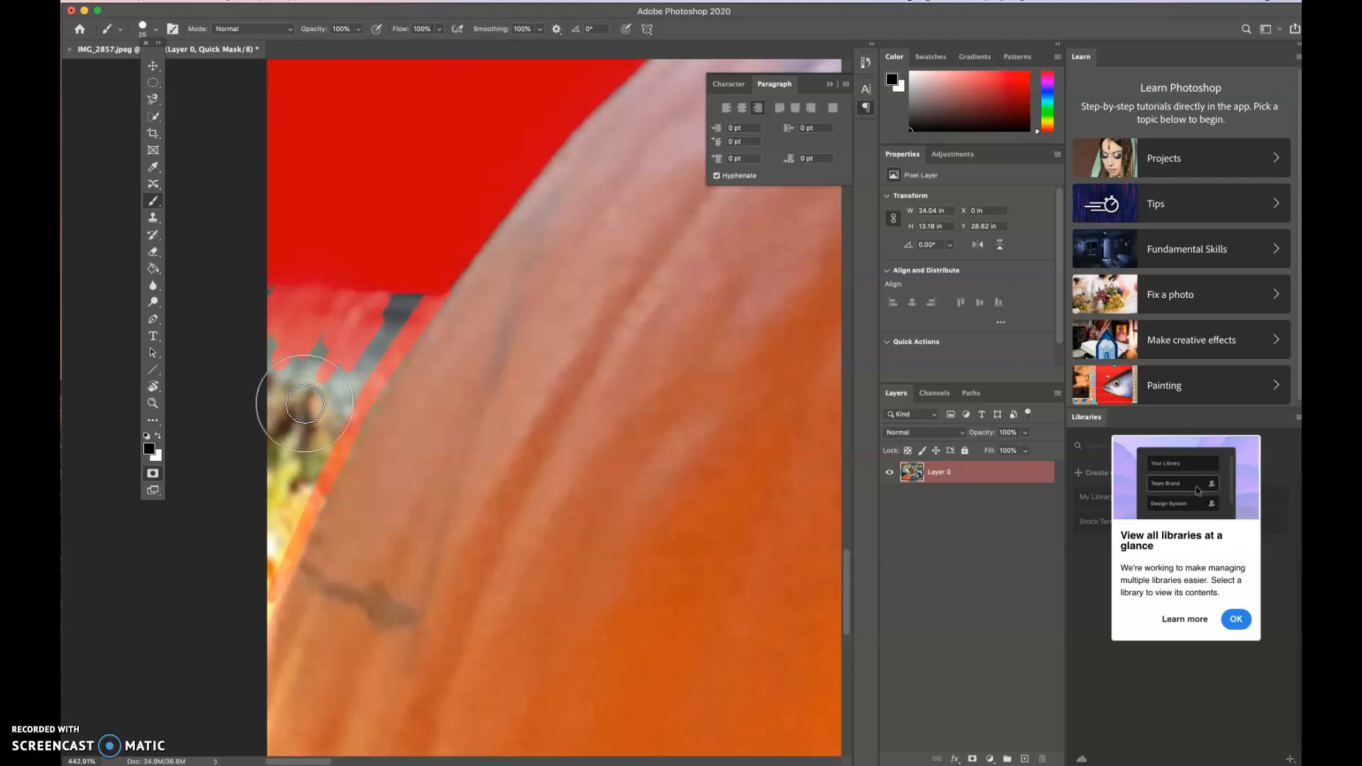
- Fill the remaining unmasked background patch beside the pumpkin's left edge using a 10 px black Brush
{"action": "mouse_move", "coordinate": [274, 325]}
{"action": "left_mouse_down"}
{"action": "mouse_move", "coordinate": [283, 283]}
{"action": "mouse_move", "coordinate": [288, 305]}
{"action": "left_mouse_up"}
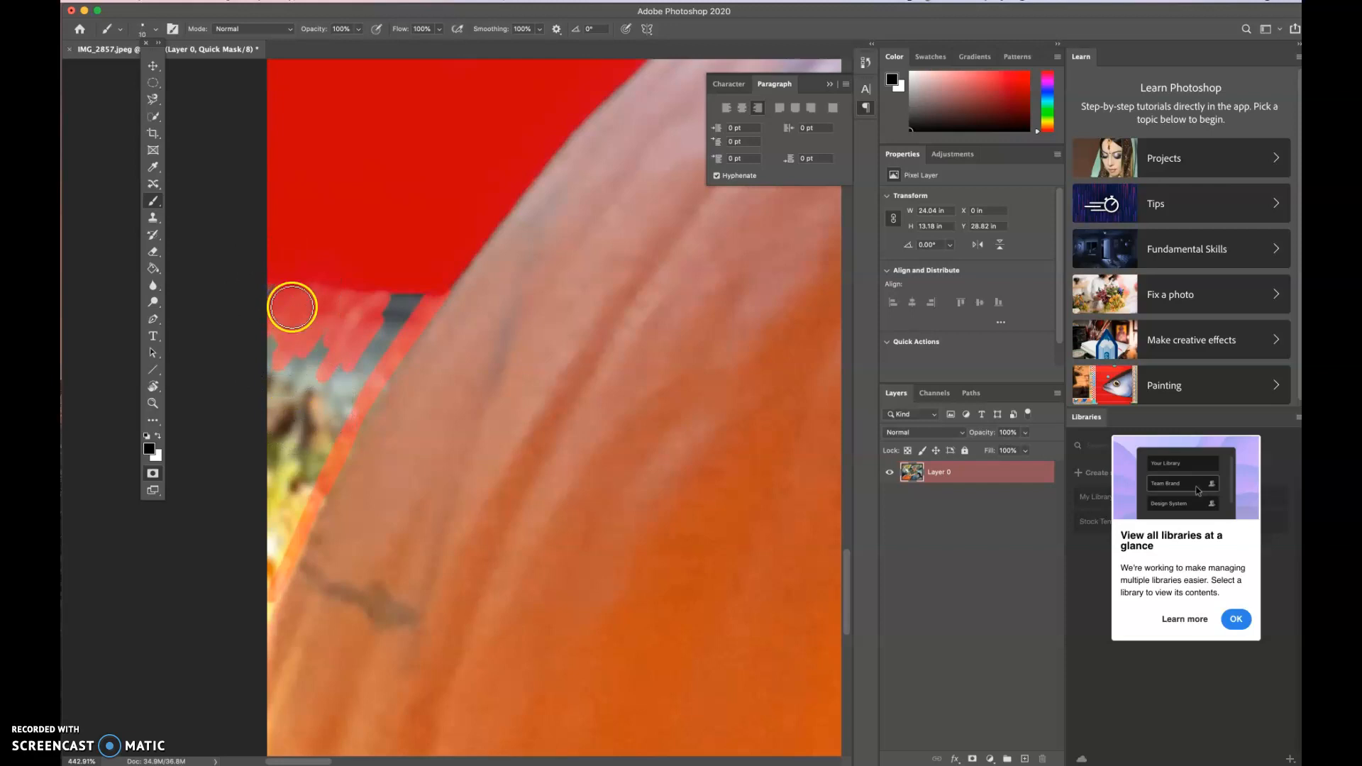
{"action": "mouse_move", "coordinate": [274, 287]}
{"action": "left_mouse_down"}
{"action": "mouse_move", "coordinate": [266, 441]}
{"action": "mouse_move", "coordinate": [275, 333]}
{"action": "mouse_move", "coordinate": [284, 398]}
{"action": "mouse_move", "coordinate": [311, 336]}
{"action": "mouse_move", "coordinate": [302, 428]}
{"action": "mouse_move", "coordinate": [316, 288]}
{"action": "mouse_move", "coordinate": [313, 405]}
{"action": "mouse_move", "coordinate": [271, 443]}
{"action": "mouse_move", "coordinate": [275, 369]}
{"action": "mouse_move", "coordinate": [259, 585]}
{"action": "mouse_move", "coordinate": [292, 324]}
{"action": "mouse_move", "coordinate": [394, 248]}
{"action": "mouse_move", "coordinate": [281, 293]}
{"action": "mouse_move", "coordinate": [425, 295]}
{"action": "mouse_move", "coordinate": [333, 401]}
{"action": "mouse_move", "coordinate": [410, 302]}
{"action": "mouse_move", "coordinate": [375, 307]}
{"action": "mouse_move", "coordinate": [365, 339]}
{"action": "mouse_move", "coordinate": [393, 303]}
{"action": "mouse_move", "coordinate": [359, 319]}
{"action": "mouse_move", "coordinate": [287, 467]}
{"action": "mouse_move", "coordinate": [305, 369]}
{"action": "mouse_move", "coordinate": [341, 418]}
{"action": "mouse_move", "coordinate": [283, 464]}
{"action": "mouse_move", "coordinate": [297, 388]}
{"action": "mouse_move", "coordinate": [320, 441]}
{"action": "mouse_move", "coordinate": [291, 386]}
{"action": "mouse_move", "coordinate": [326, 441]}
{"action": "mouse_move", "coordinate": [338, 364]}
{"action": "mouse_move", "coordinate": [344, 401]}
{"action": "mouse_move", "coordinate": [411, 300]}
{"action": "mouse_move", "coordinate": [374, 328]}
{"action": "mouse_move", "coordinate": [398, 311]}
{"action": "left_mouse_up"}
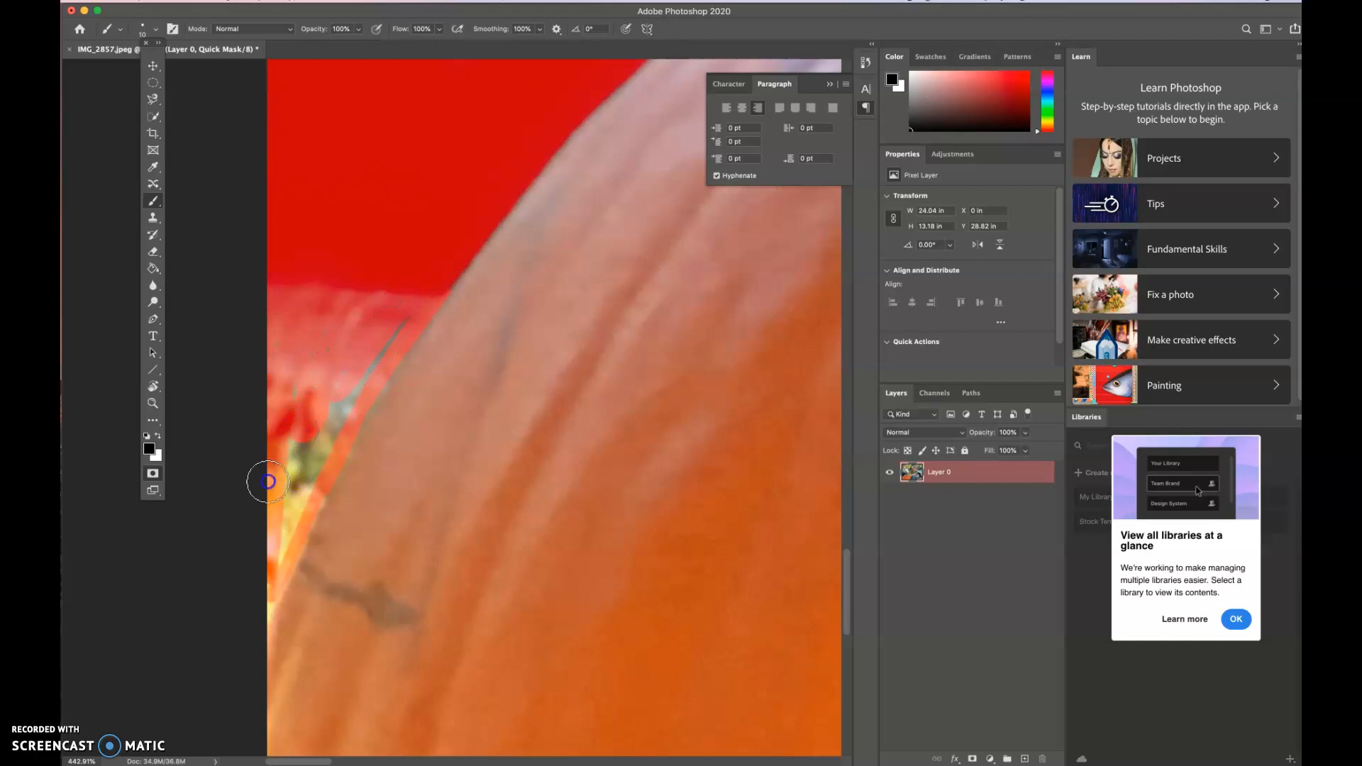
{"action": "left_click_drag", "start_coordinate": [377, 372], "coordinate": [401, 321]}
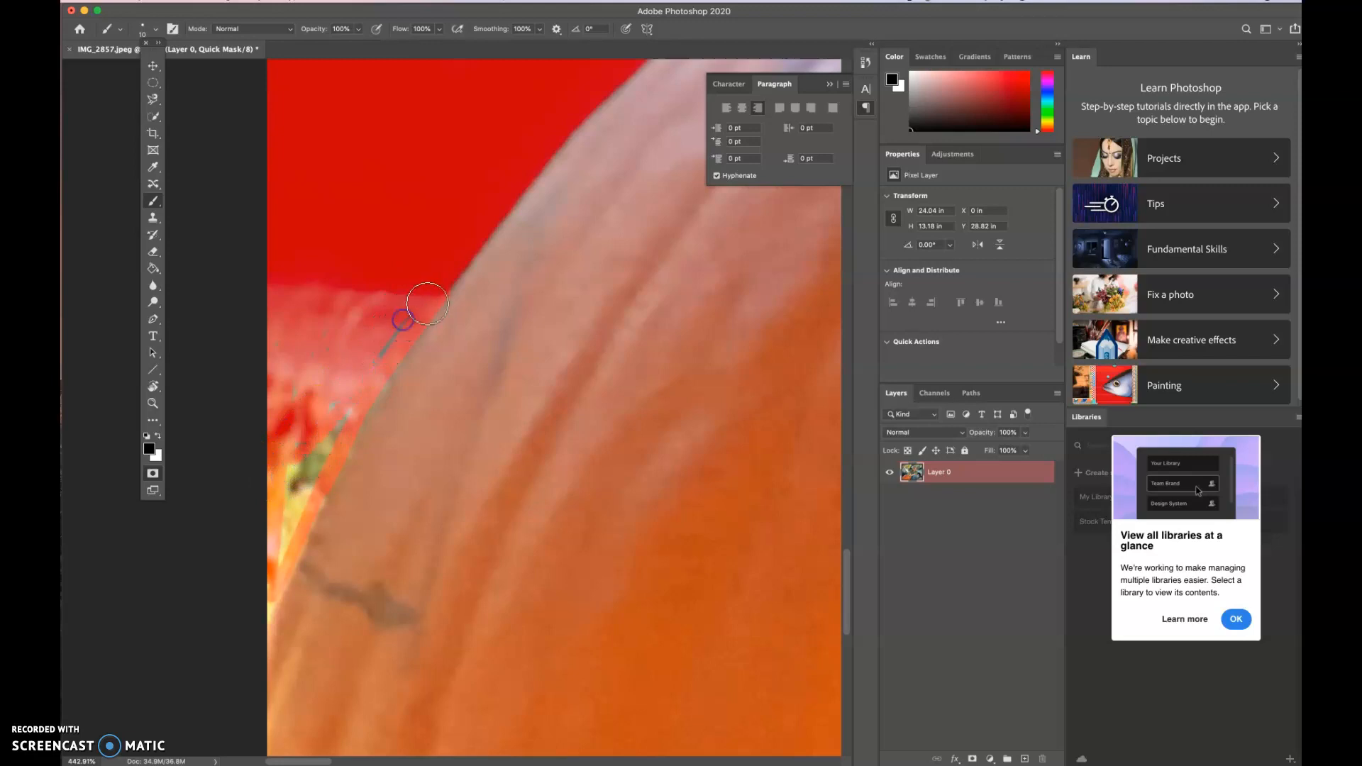
{"action": "left_click_drag", "start_coordinate": [331, 413], "coordinate": [400, 310]}
{"action": "mouse_move", "coordinate": [319, 388]}
{"action": "left_mouse_down"}
{"action": "mouse_move", "coordinate": [277, 540]}
{"action": "mouse_move", "coordinate": [337, 391]}
{"action": "mouse_move", "coordinate": [274, 542]}
{"action": "mouse_move", "coordinate": [387, 359]}
{"action": "mouse_move", "coordinate": [450, 308]}
{"action": "mouse_move", "coordinate": [449, 333]}
{"action": "mouse_move", "coordinate": [403, 304]}
{"action": "mouse_move", "coordinate": [355, 304]}
{"action": "left_mouse_up"}
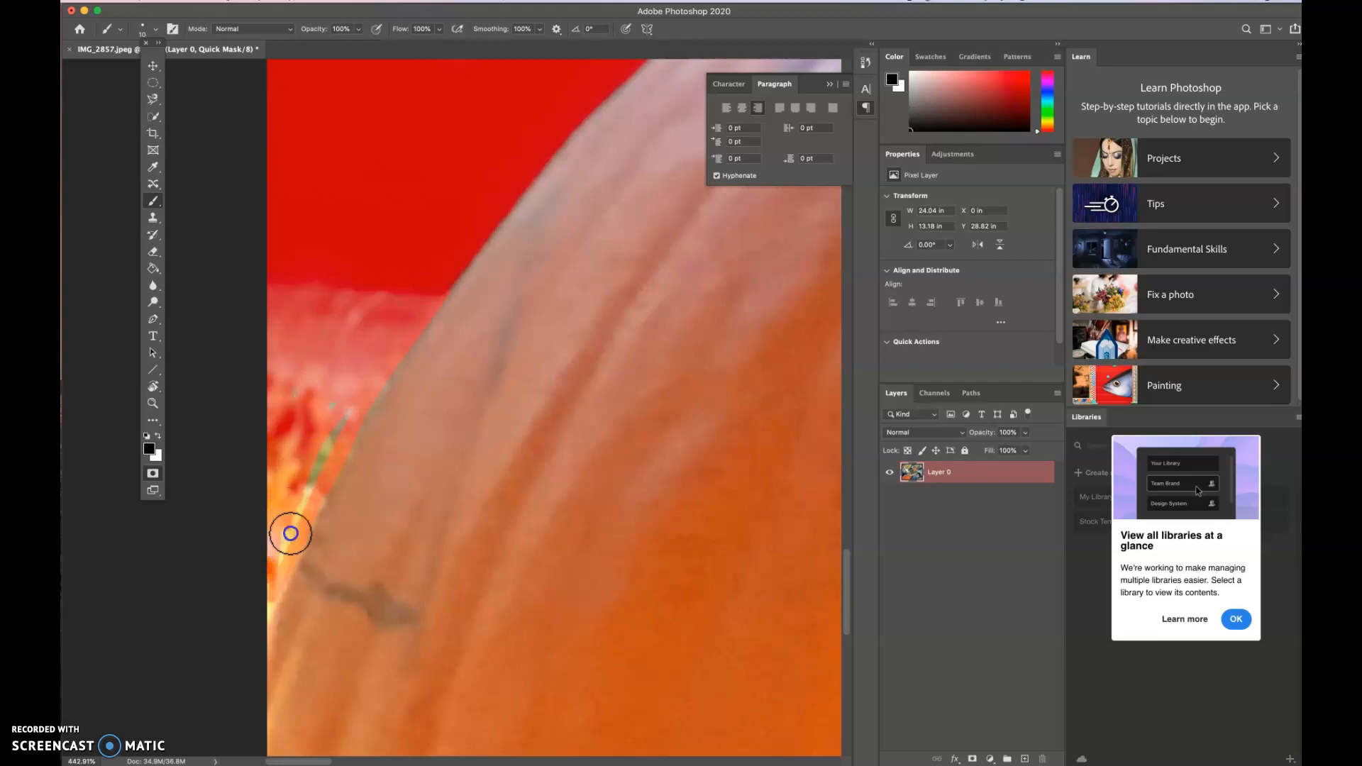
{"action": "mouse_move", "coordinate": [334, 434]}
{"action": "left_mouse_down"}
{"action": "mouse_move", "coordinate": [347, 404]}
{"action": "mouse_move", "coordinate": [304, 471]}
{"action": "mouse_move", "coordinate": [356, 388]}
{"action": "mouse_move", "coordinate": [302, 470]}
{"action": "mouse_move", "coordinate": [351, 398]}
{"action": "mouse_move", "coordinate": [317, 448]}
{"action": "mouse_move", "coordinate": [340, 350]}
{"action": "mouse_move", "coordinate": [328, 339]}
{"action": "mouse_move", "coordinate": [276, 411]}
{"action": "mouse_move", "coordinate": [294, 422]}
{"action": "mouse_move", "coordinate": [289, 389]}
{"action": "mouse_move", "coordinate": [337, 425]}
{"action": "mouse_move", "coordinate": [352, 401]}
{"action": "mouse_move", "coordinate": [251, 566]}
{"action": "mouse_move", "coordinate": [289, 511]}
{"action": "mouse_move", "coordinate": [275, 566]}
{"action": "mouse_move", "coordinate": [302, 509]}
{"action": "mouse_move", "coordinate": [271, 577]}
{"action": "mouse_move", "coordinate": [333, 311]}
{"action": "left_mouse_up"}
{"action": "left_click", "coordinate": [270, 568]}
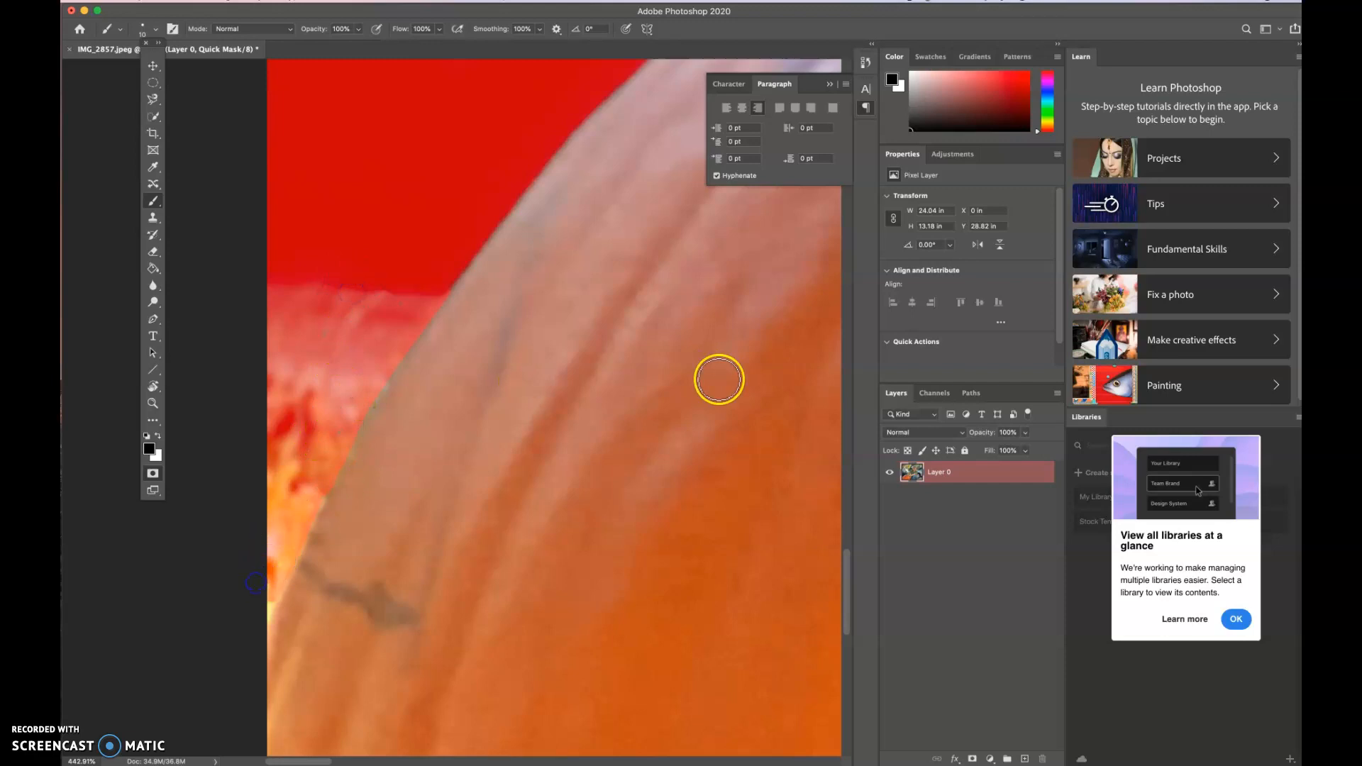
- Examine the mask boundary along the top of the pumpkin, from the drawn circle across to the boy's arms
{"action": "scroll", "coordinate": [719, 380], "scroll_direction": "right", "scroll_amount": 2}
{"action": "scroll", "coordinate": [719, 379], "scroll_direction": "up", "scroll_amount": 10}
{"action": "scroll", "coordinate": [718, 379], "scroll_direction": "right", "scroll_amount": 5}
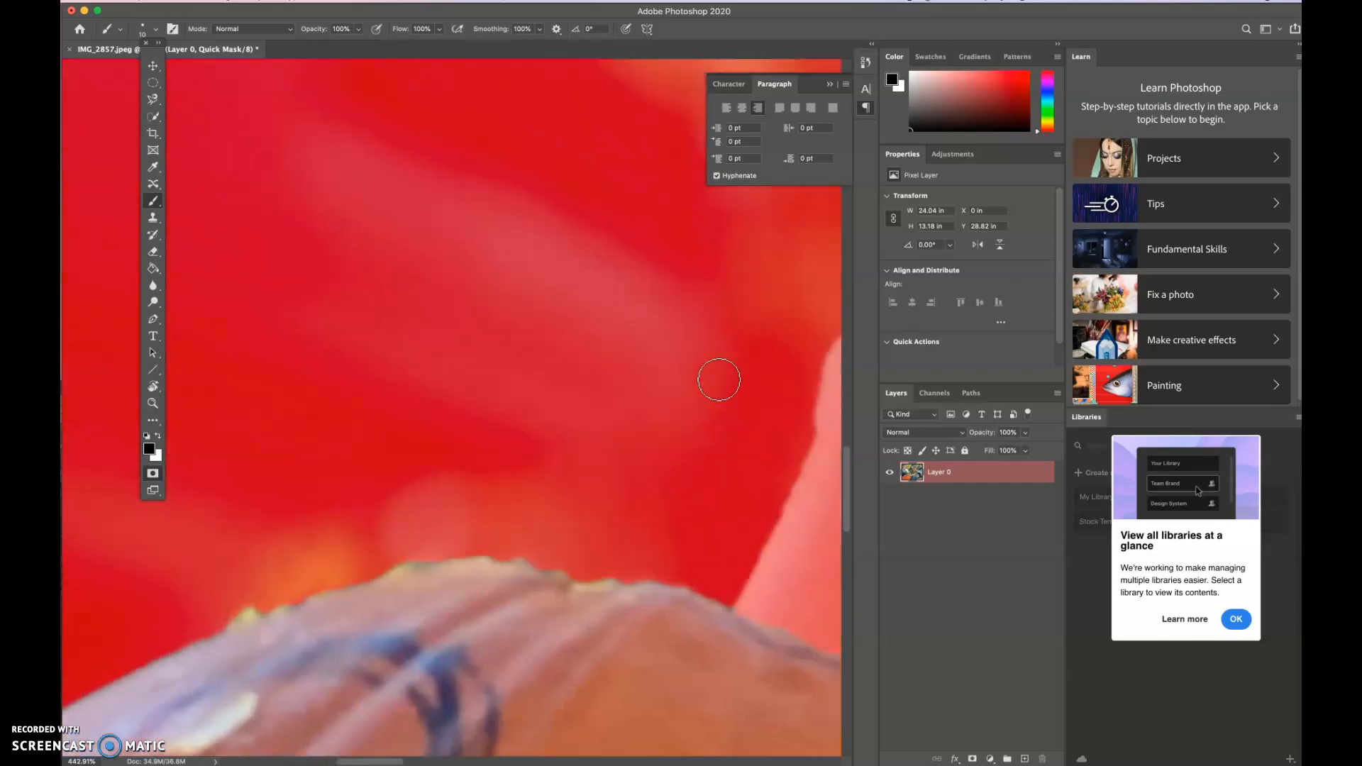
{"action": "scroll", "coordinate": [718, 380], "scroll_direction": "down", "scroll_amount": 10}
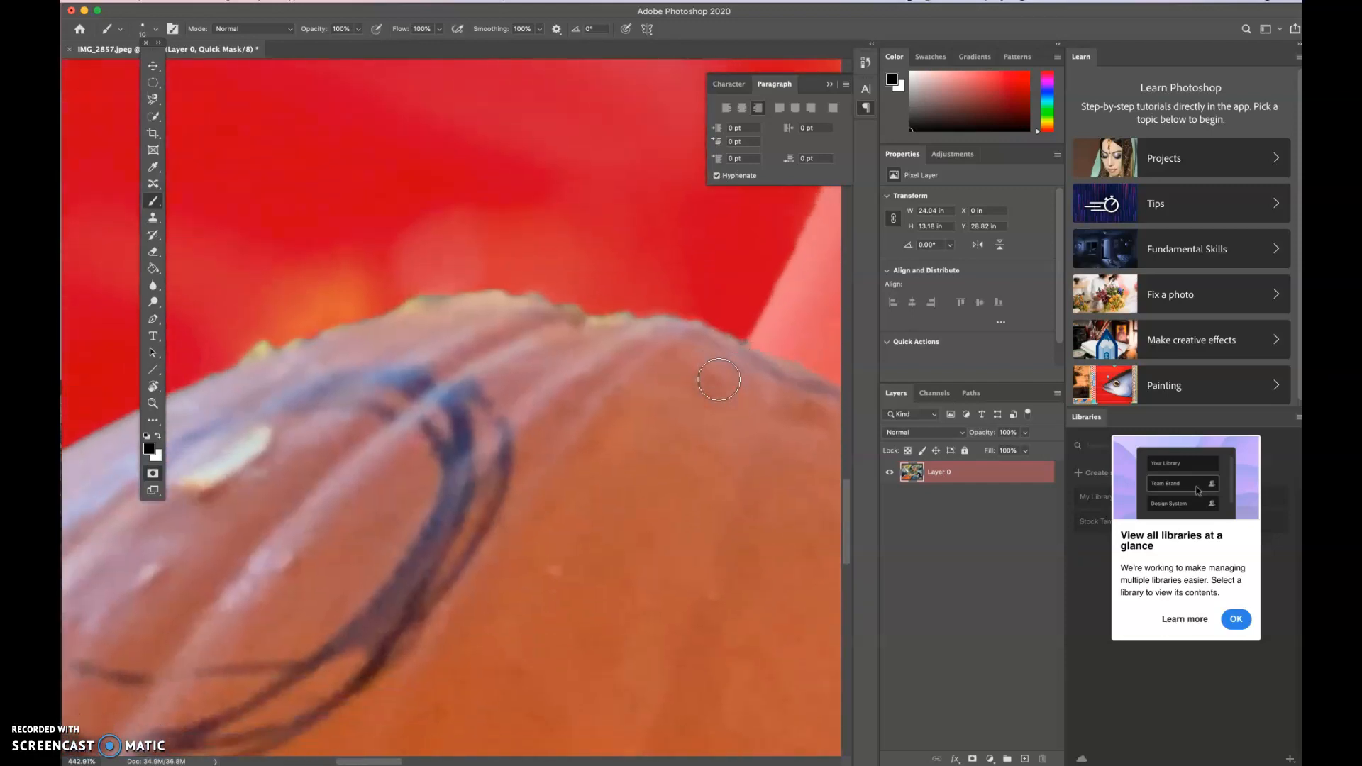
{"action": "scroll", "coordinate": [718, 380], "scroll_direction": "right", "scroll_amount": 5}
{"action": "scroll", "coordinate": [719, 380], "scroll_direction": "down", "scroll_amount": 1}
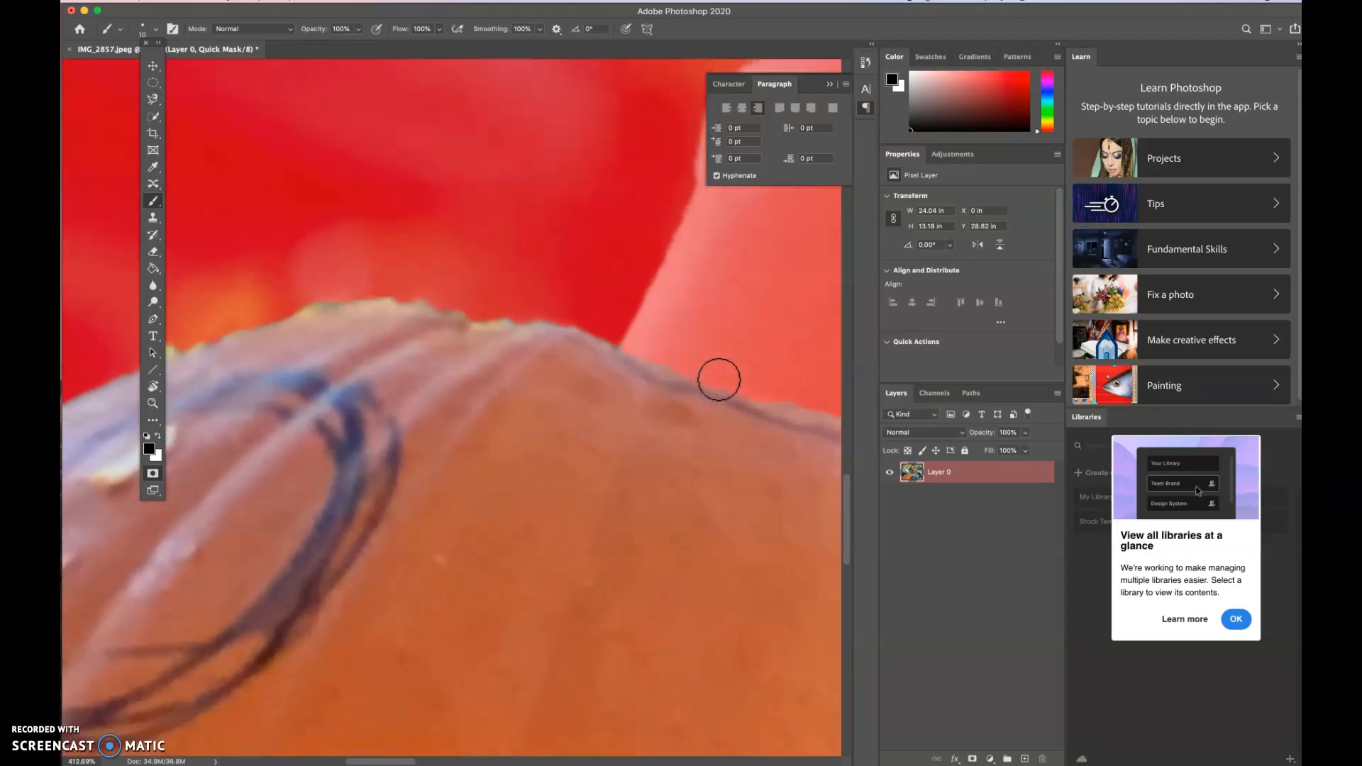
{"action": "scroll", "coordinate": [719, 379], "scroll_direction": "down", "scroll_amount": 2}
{"action": "left_click", "coordinate": [722, 388]}
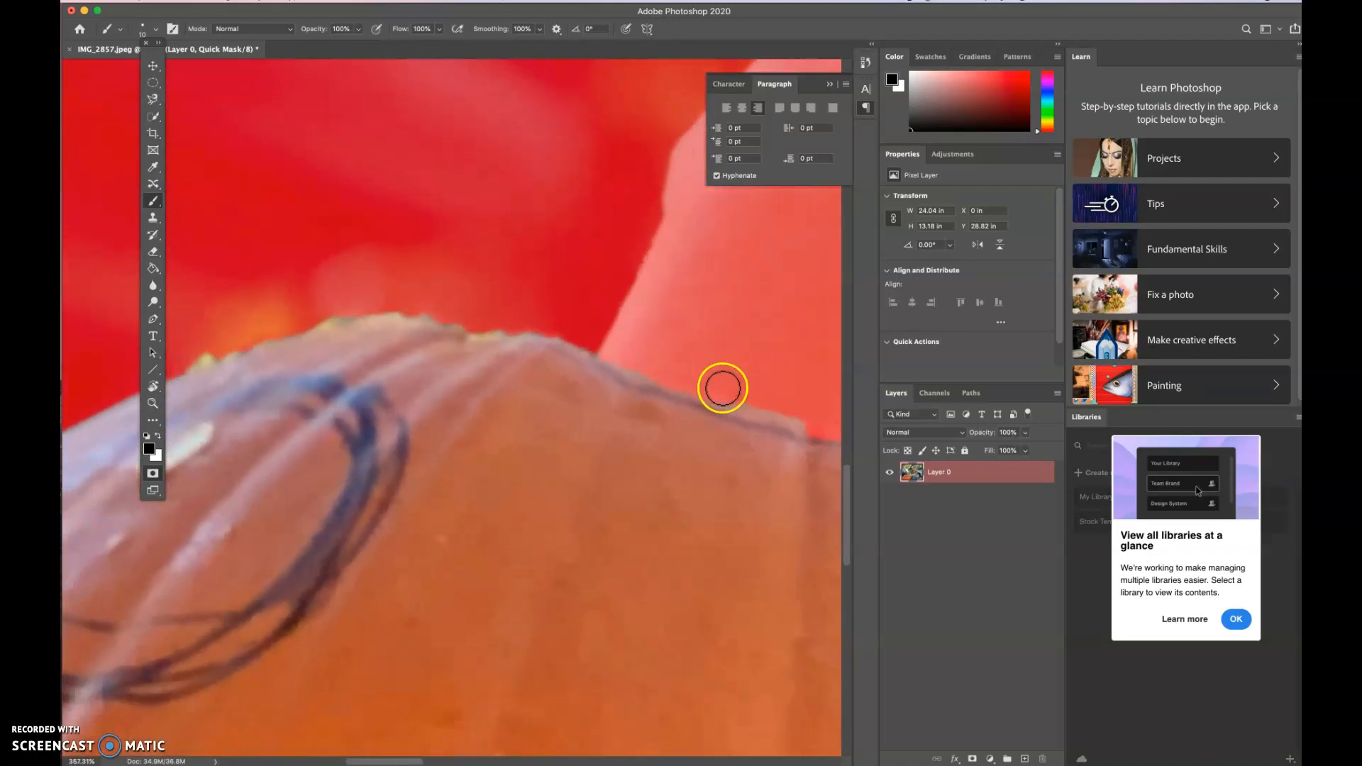
{"action": "left_click", "coordinate": [542, 389]}
{"action": "left_click", "coordinate": [560, 389]}
{"action": "scroll", "coordinate": [562, 394], "scroll_direction": "down", "scroll_amount": 1}
{"action": "left_click", "coordinate": [599, 404]}
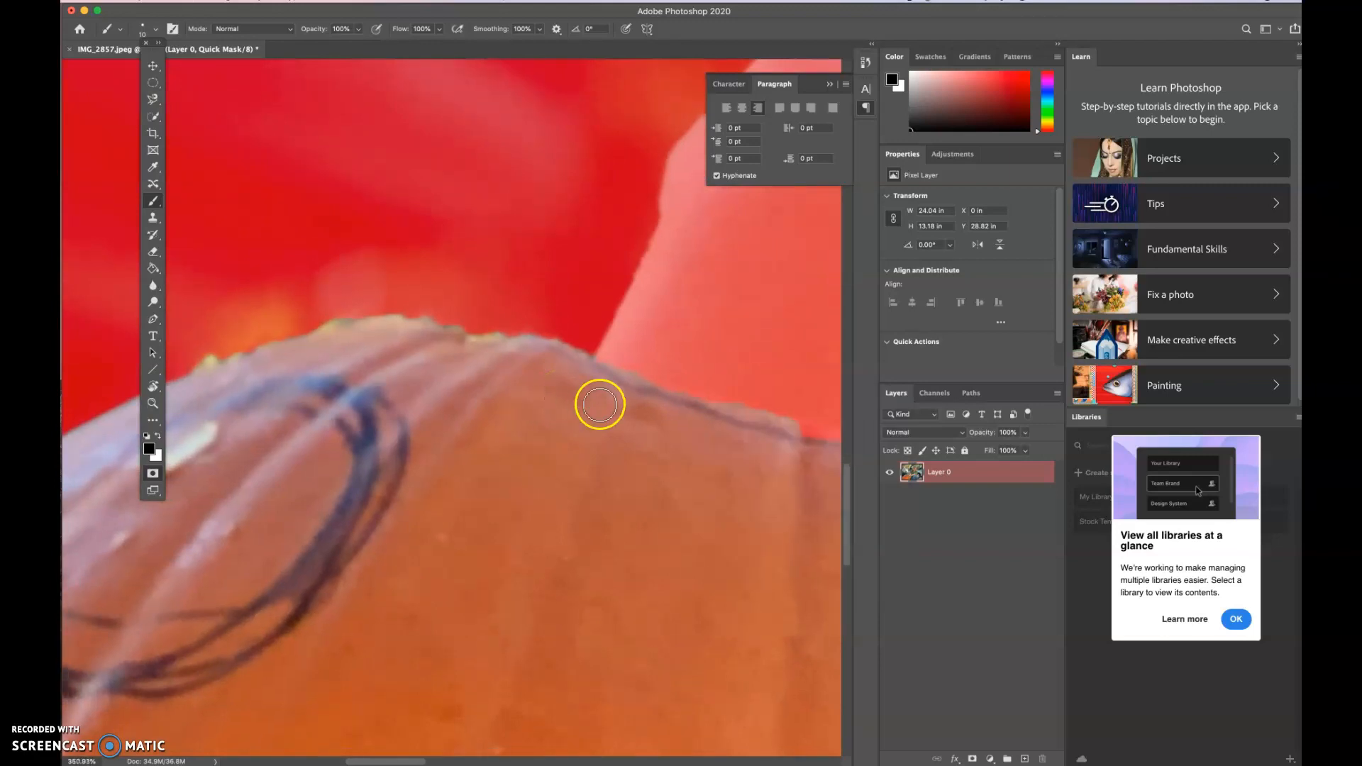
{"action": "scroll", "coordinate": [600, 404], "scroll_direction": "down", "scroll_amount": 3}
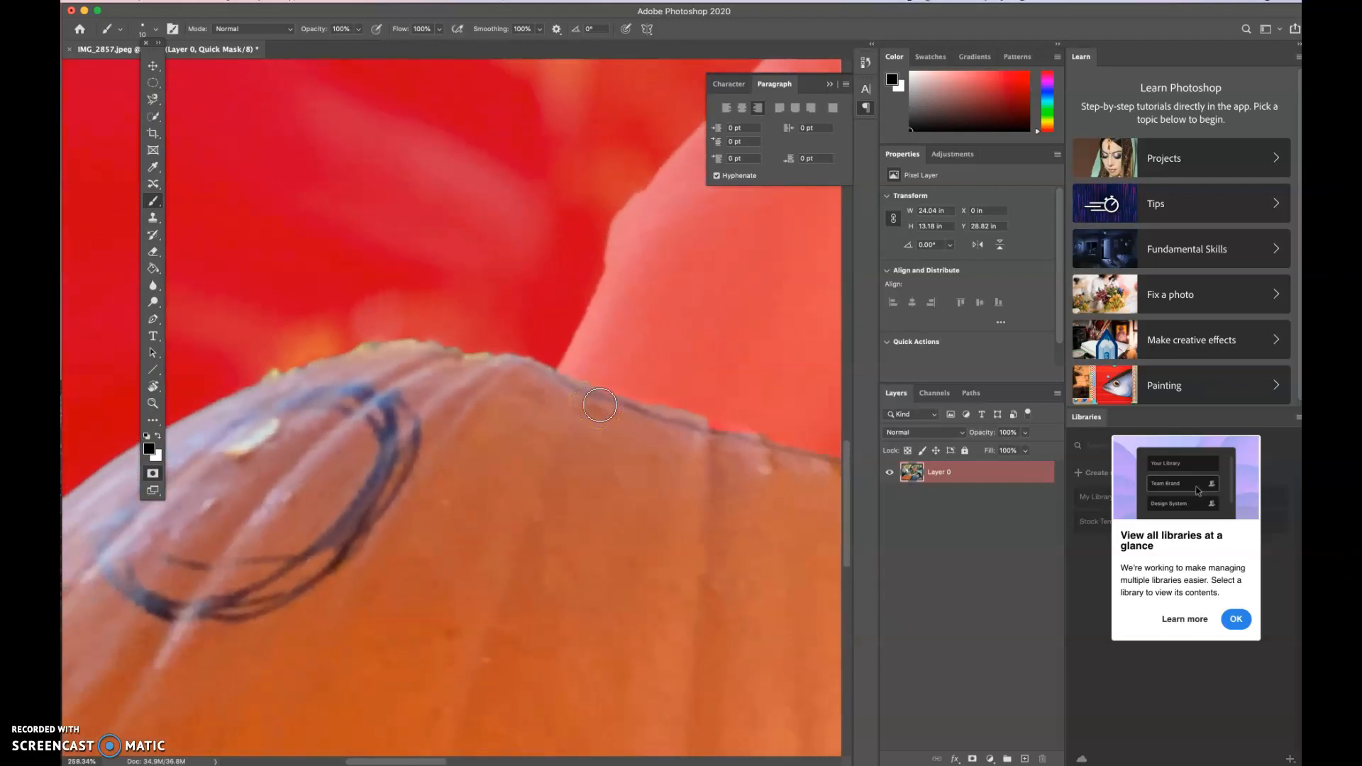
{"action": "scroll", "coordinate": [599, 404], "scroll_direction": "down", "scroll_amount": 4}
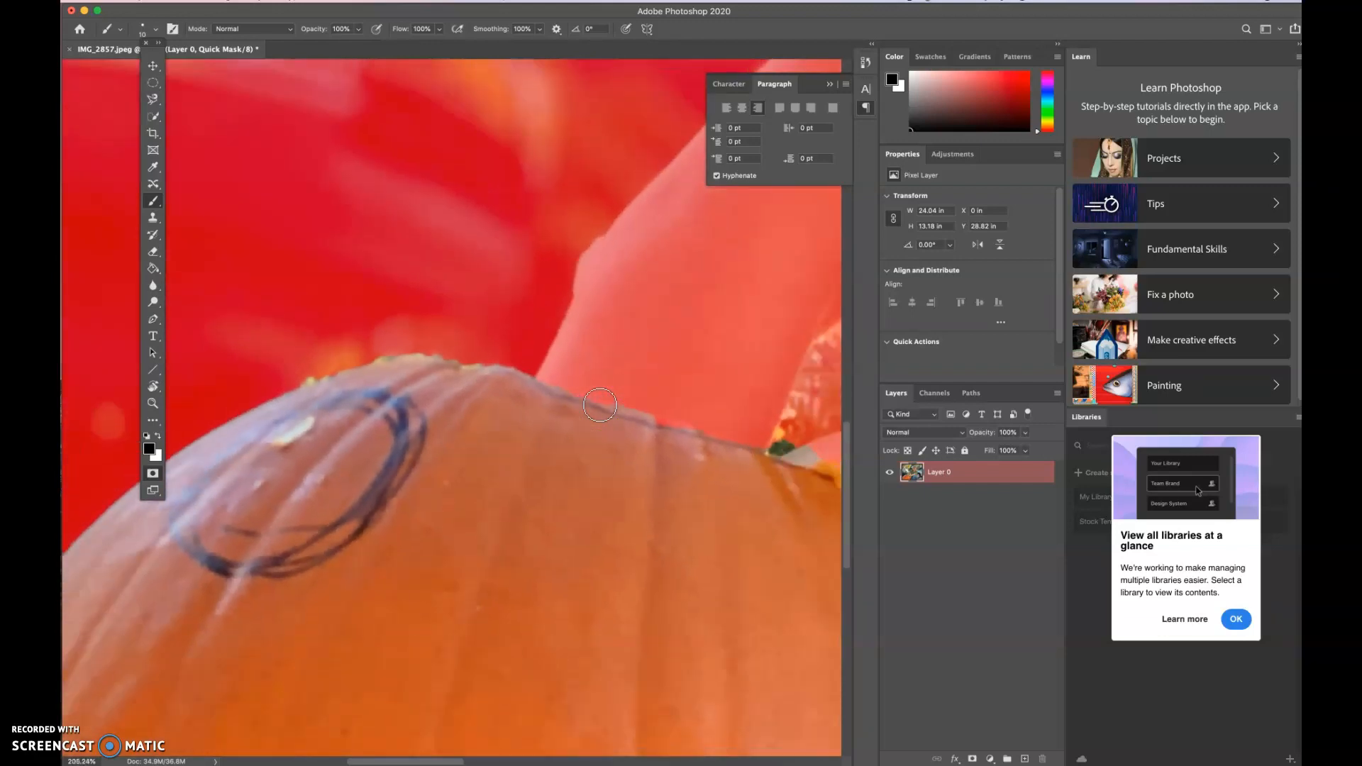
{"action": "scroll", "coordinate": [599, 404], "scroll_direction": "right", "scroll_amount": 5}
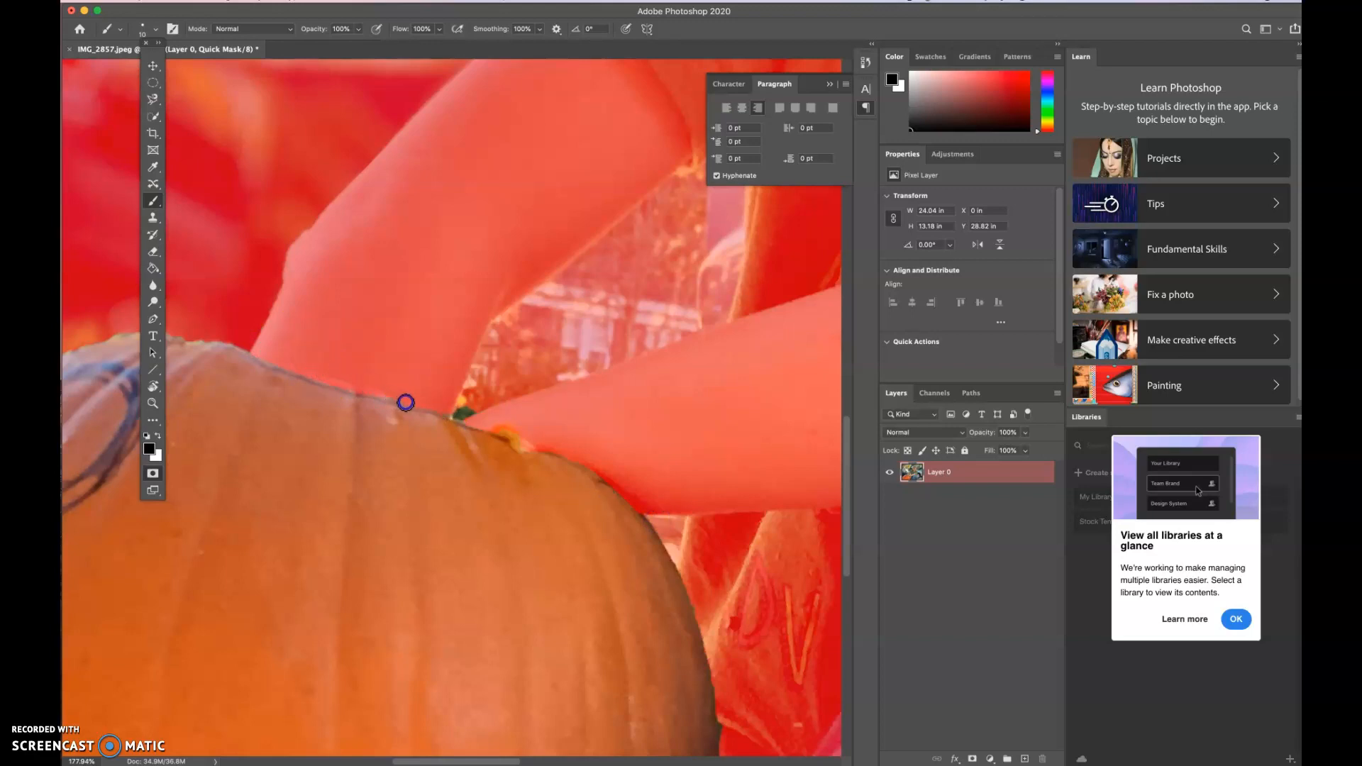
- Paint the mask along the pumpkin's top edge below the arms and over the orange spot beside the hand
{"action": "left_click", "coordinate": [333, 327]}
{"action": "left_click_drag", "start_coordinate": [333, 327], "coordinate": [440, 403]}
{"action": "scroll", "coordinate": [487, 448], "scroll_direction": "up", "scroll_amount": 5}
{"action": "scroll", "coordinate": [488, 448], "scroll_direction": "up", "scroll_amount": 6}
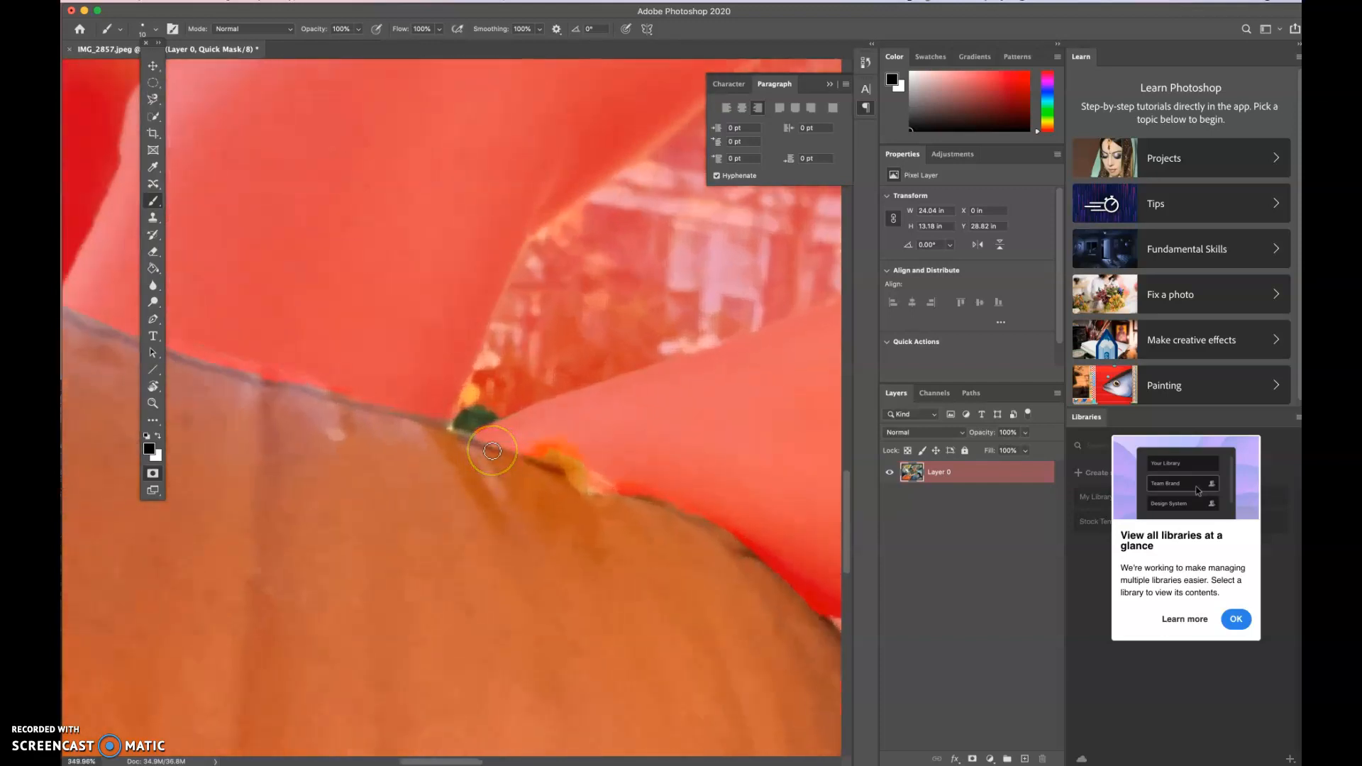
{"action": "mouse_move", "coordinate": [566, 461]}
{"action": "left_mouse_down"}
{"action": "mouse_move", "coordinate": [682, 515]}
{"action": "mouse_move", "coordinate": [596, 479]}
{"action": "mouse_move", "coordinate": [610, 470]}
{"action": "mouse_move", "coordinate": [676, 496]}
{"action": "mouse_move", "coordinate": [566, 449]}
{"action": "mouse_move", "coordinate": [662, 502]}
{"action": "left_mouse_up"}
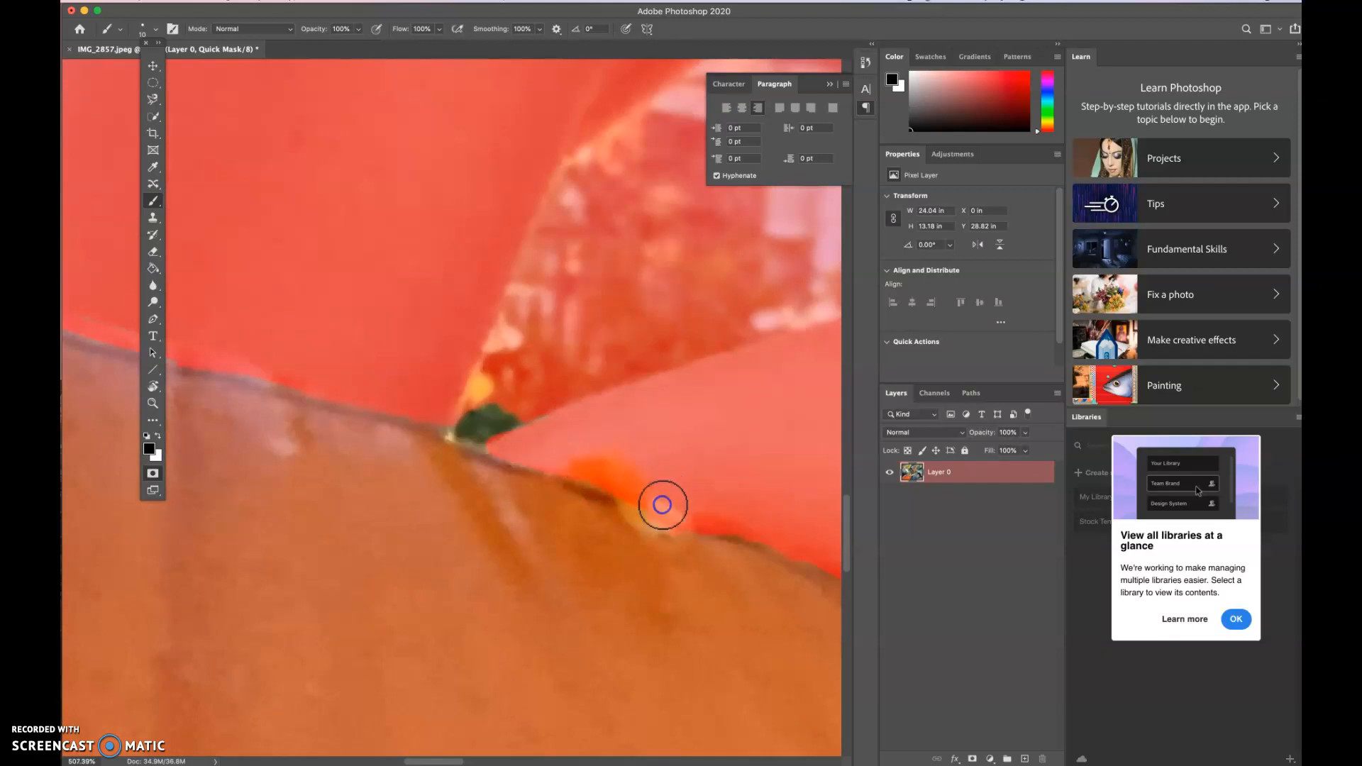
- Touch up the mask along the pumpkin's right edge down to its base with black Brush dabs
{"action": "scroll", "coordinate": [663, 504], "scroll_direction": "down", "scroll_amount": 3}
{"action": "scroll", "coordinate": [662, 504], "scroll_direction": "down", "scroll_amount": 3}
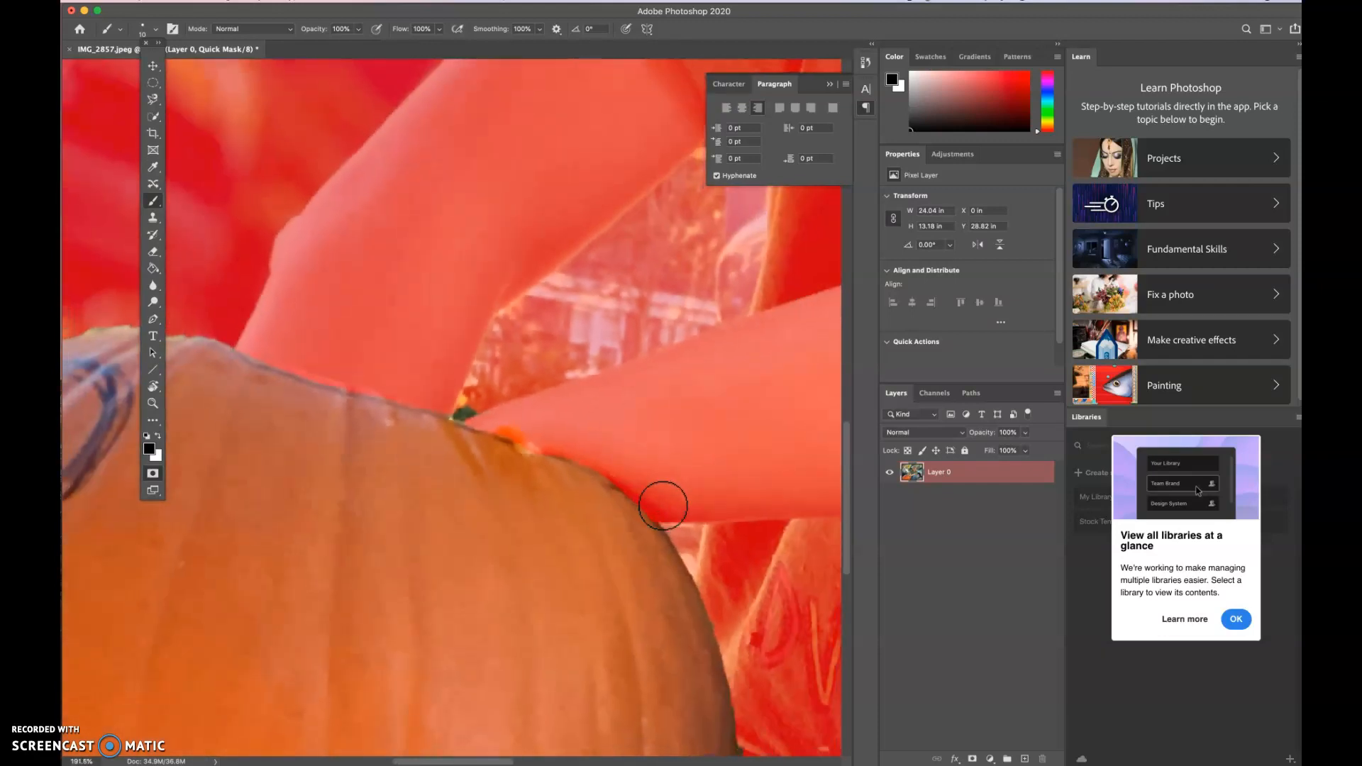
{"action": "scroll", "coordinate": [578, 663], "scroll_direction": "down", "scroll_amount": 5}
{"action": "left_click", "coordinate": [721, 484]}
{"action": "left_click", "coordinate": [730, 566]}
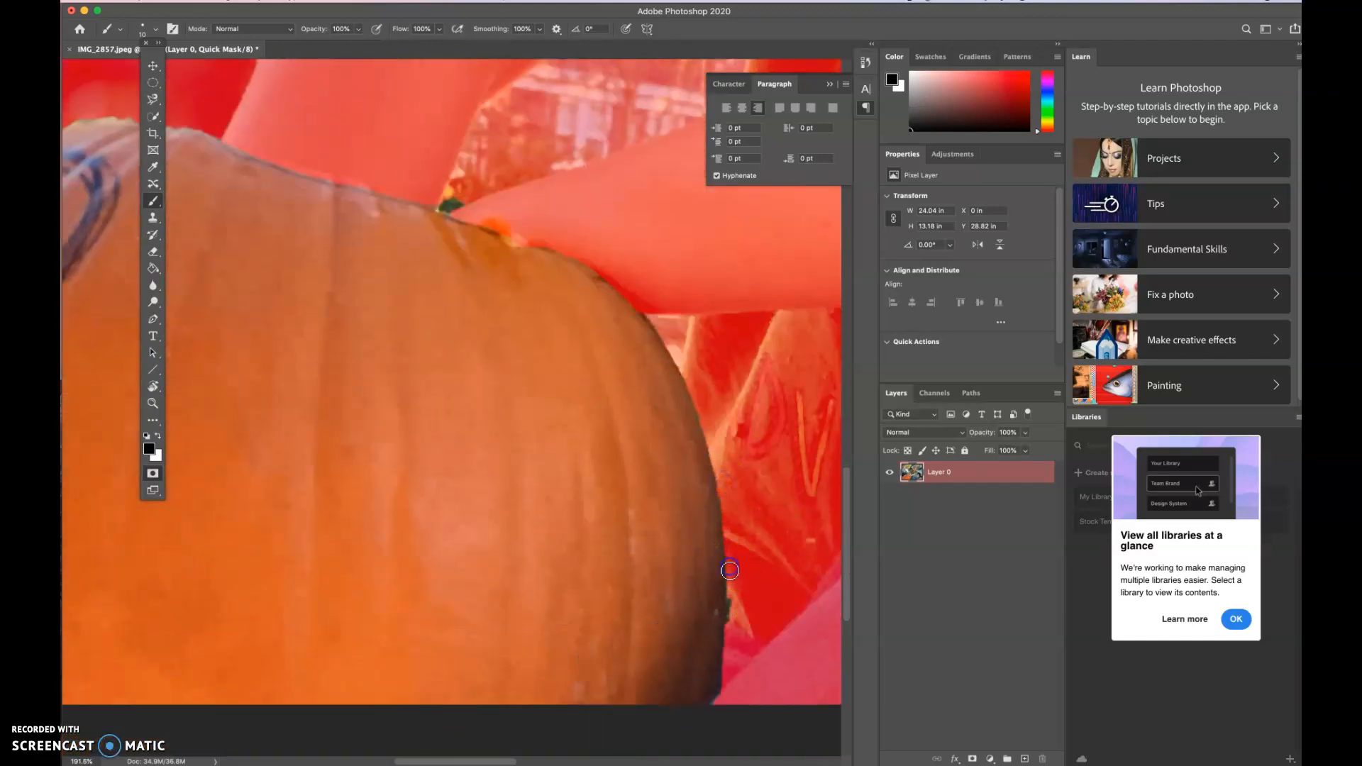
{"action": "left_click", "coordinate": [731, 631]}
{"action": "left_click", "coordinate": [580, 632]}
- Paint the mask over the unmasked yellowish fringe along the pumpkin's top edge, from above the drawn circle to the arm
{"action": "left_click", "coordinate": [316, 176]}
{"action": "mouse_move", "coordinate": [317, 176]}
{"action": "left_mouse_down"}
{"action": "mouse_move", "coordinate": [331, 180]}
{"action": "mouse_move", "coordinate": [308, 179]}
{"action": "left_mouse_up"}
{"action": "scroll", "coordinate": [308, 180], "scroll_direction": "left", "scroll_amount": 8}
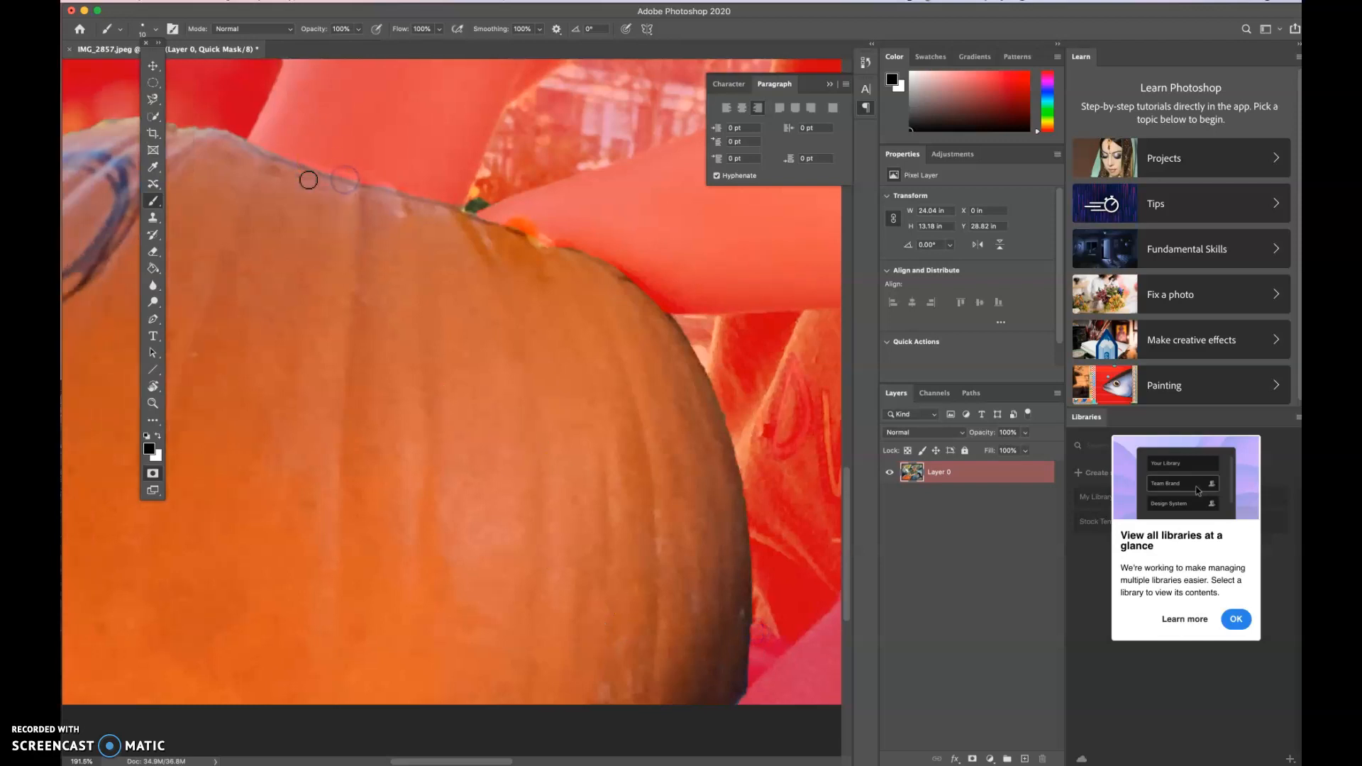
{"action": "scroll", "coordinate": [307, 180], "scroll_direction": "up", "scroll_amount": 3}
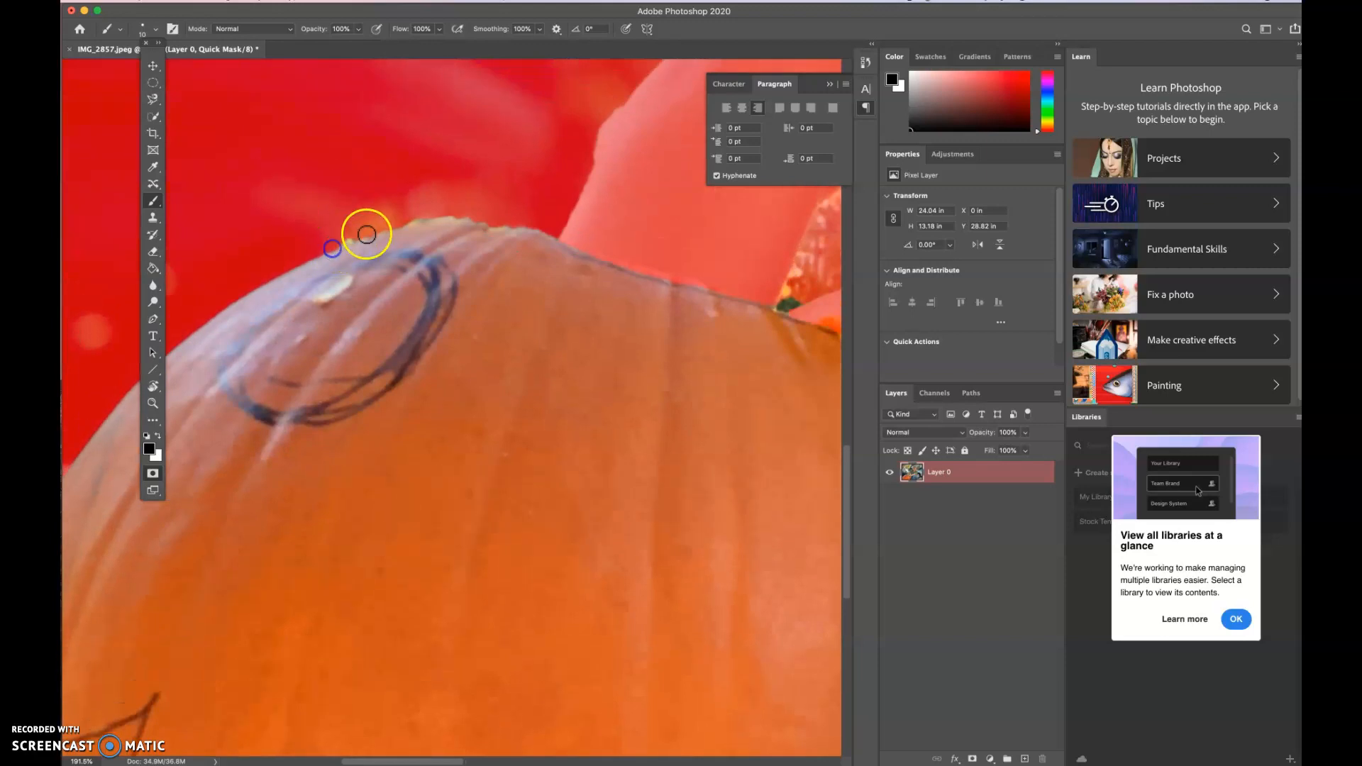
{"action": "left_click", "coordinate": [423, 217]}
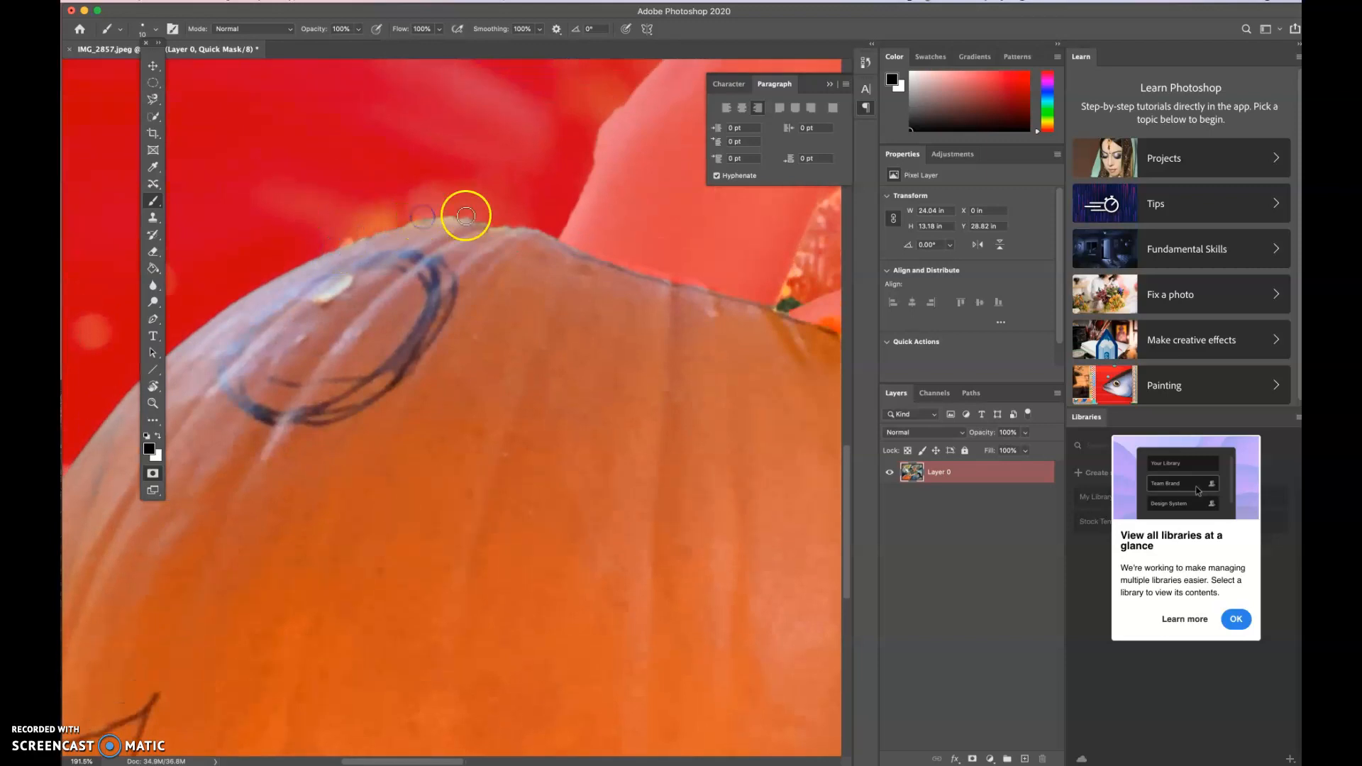
{"action": "left_click", "coordinate": [499, 224]}
{"action": "left_click_drag", "start_coordinate": [512, 227], "coordinate": [567, 234]}
- Switch to the Move tool and exit Quick Mask mode to turn the painted mask back into a selection
{"action": "scroll", "coordinate": [414, 331], "scroll_direction": "down", "scroll_amount": 1}
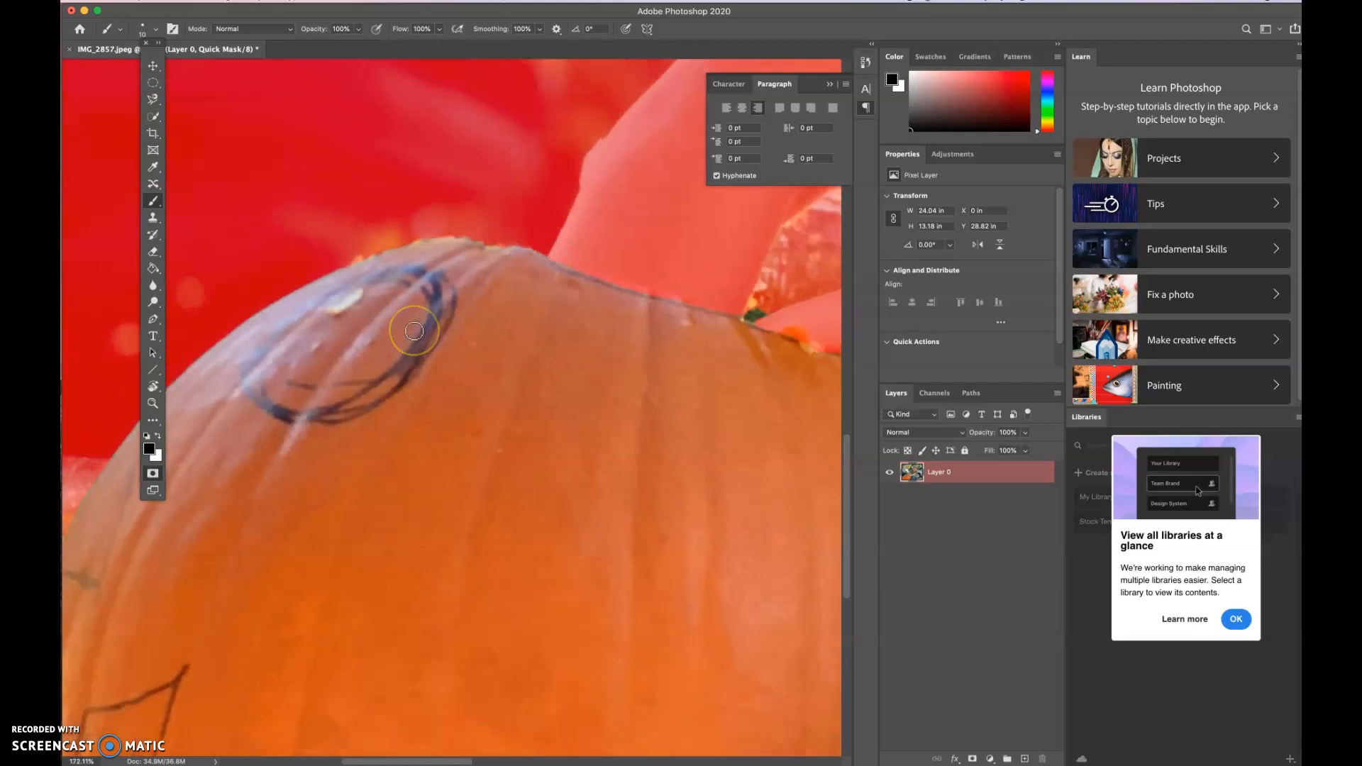
{"action": "scroll", "coordinate": [415, 330], "scroll_direction": "down", "scroll_amount": 1}
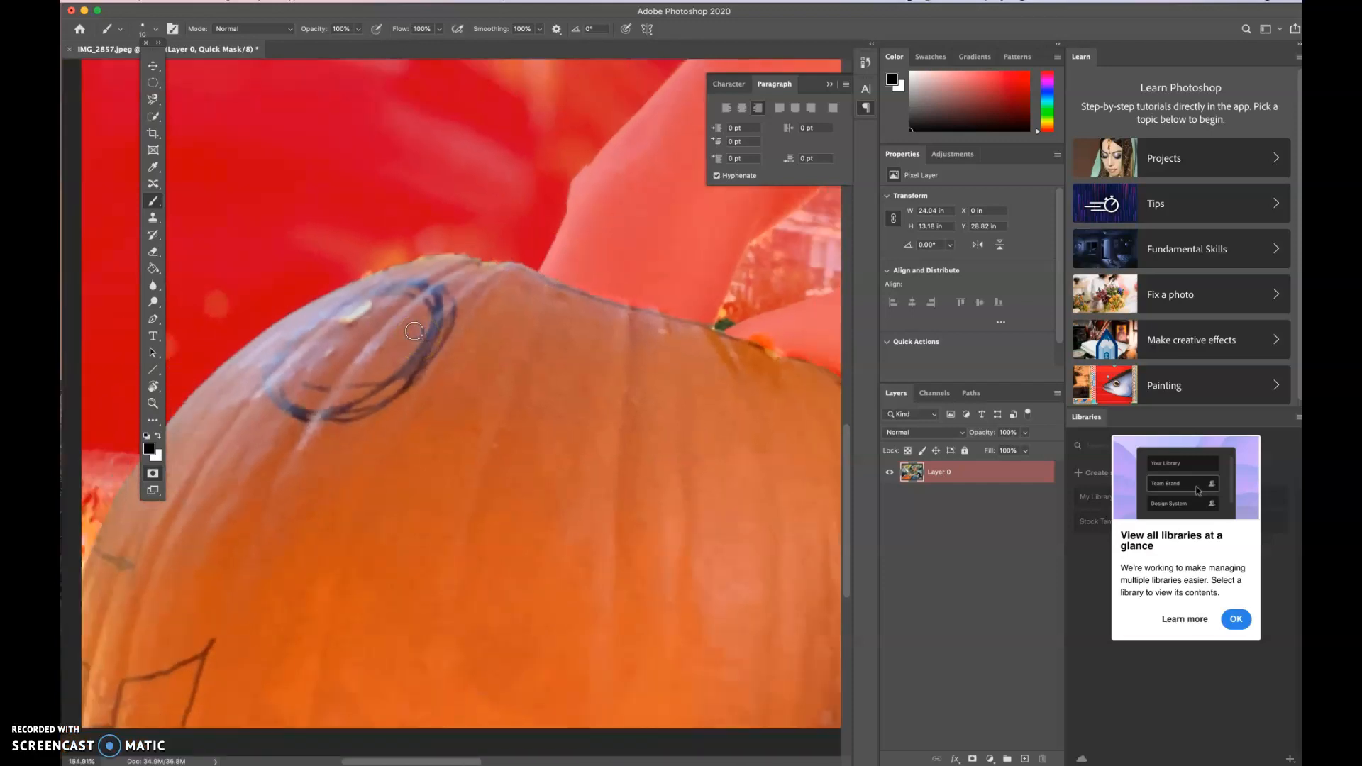
{"action": "scroll", "coordinate": [414, 330], "scroll_direction": "down", "scroll_amount": 1}
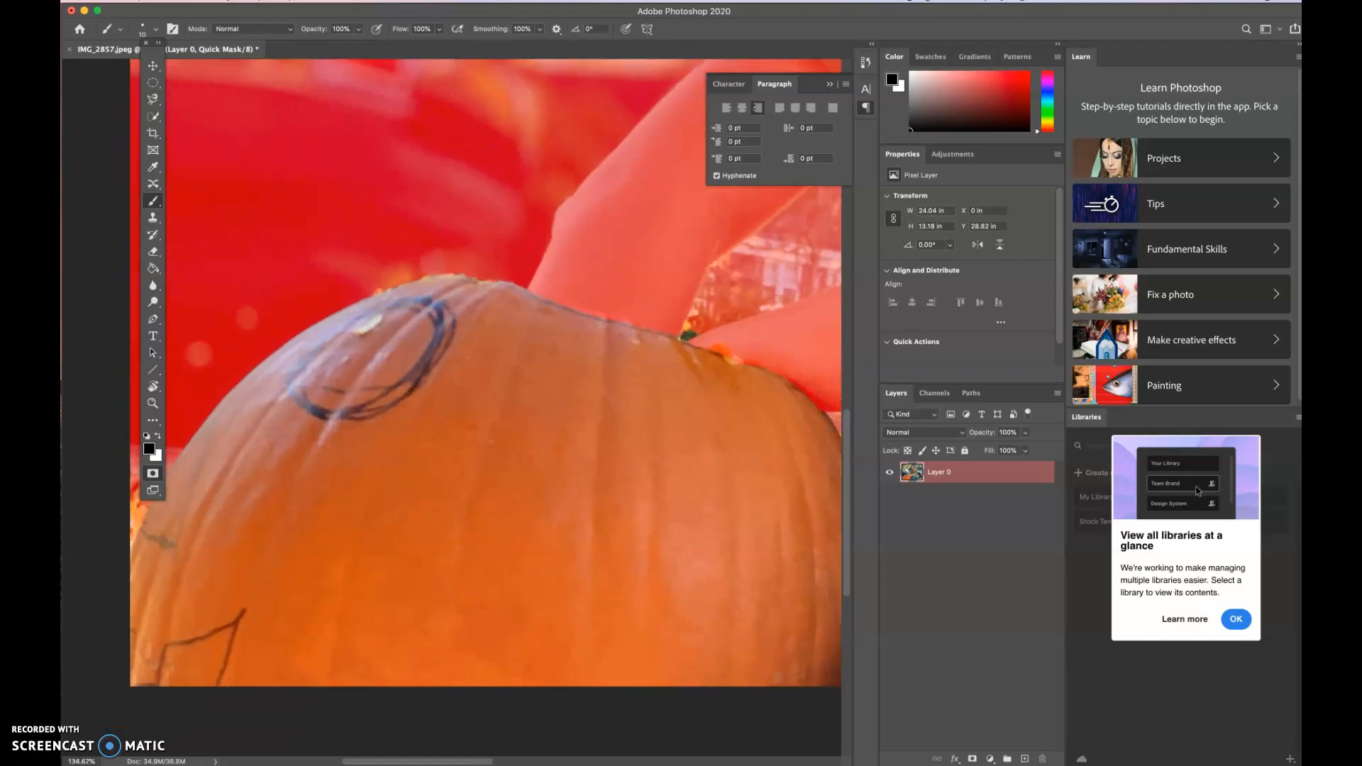
{"action": "left_click", "coordinate": [329, 0]}
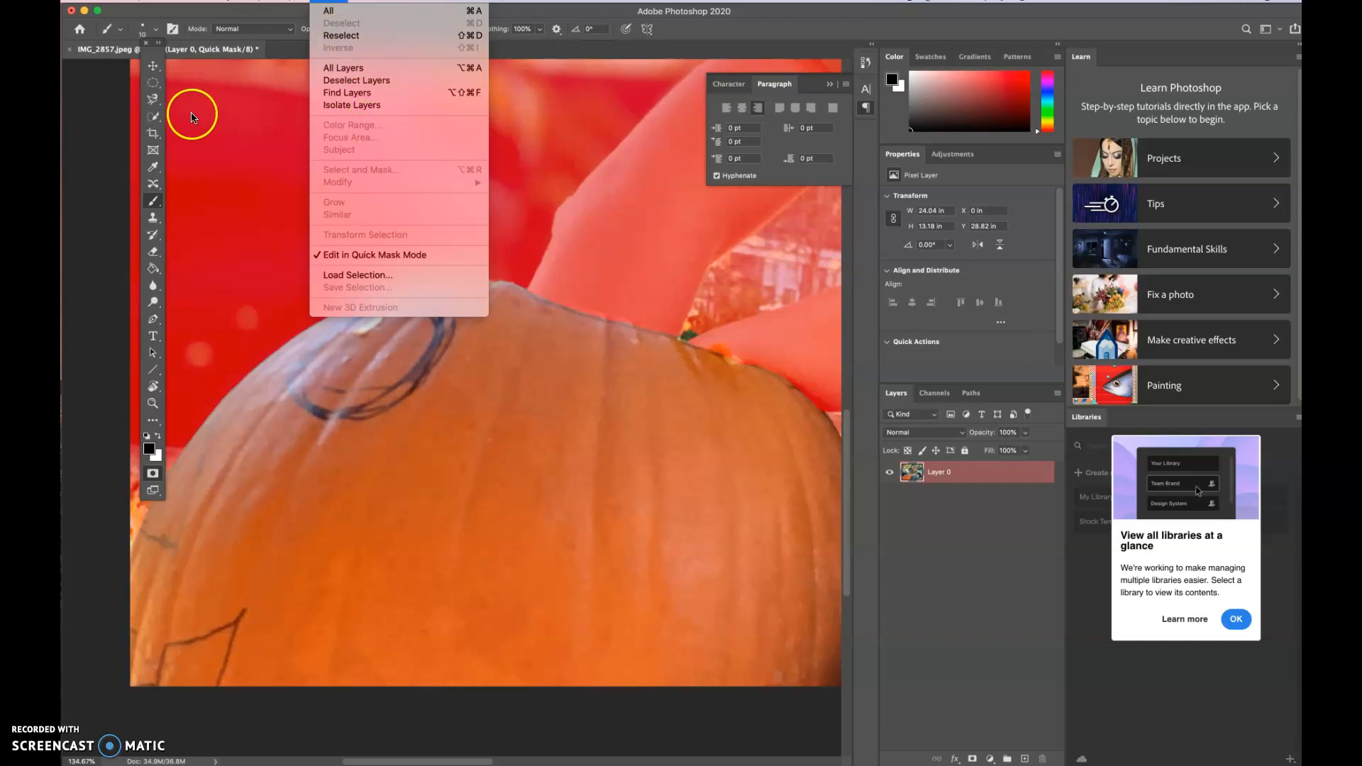
{"action": "left_click", "coordinate": [151, 66]}
{"action": "left_click", "coordinate": [151, 67]}
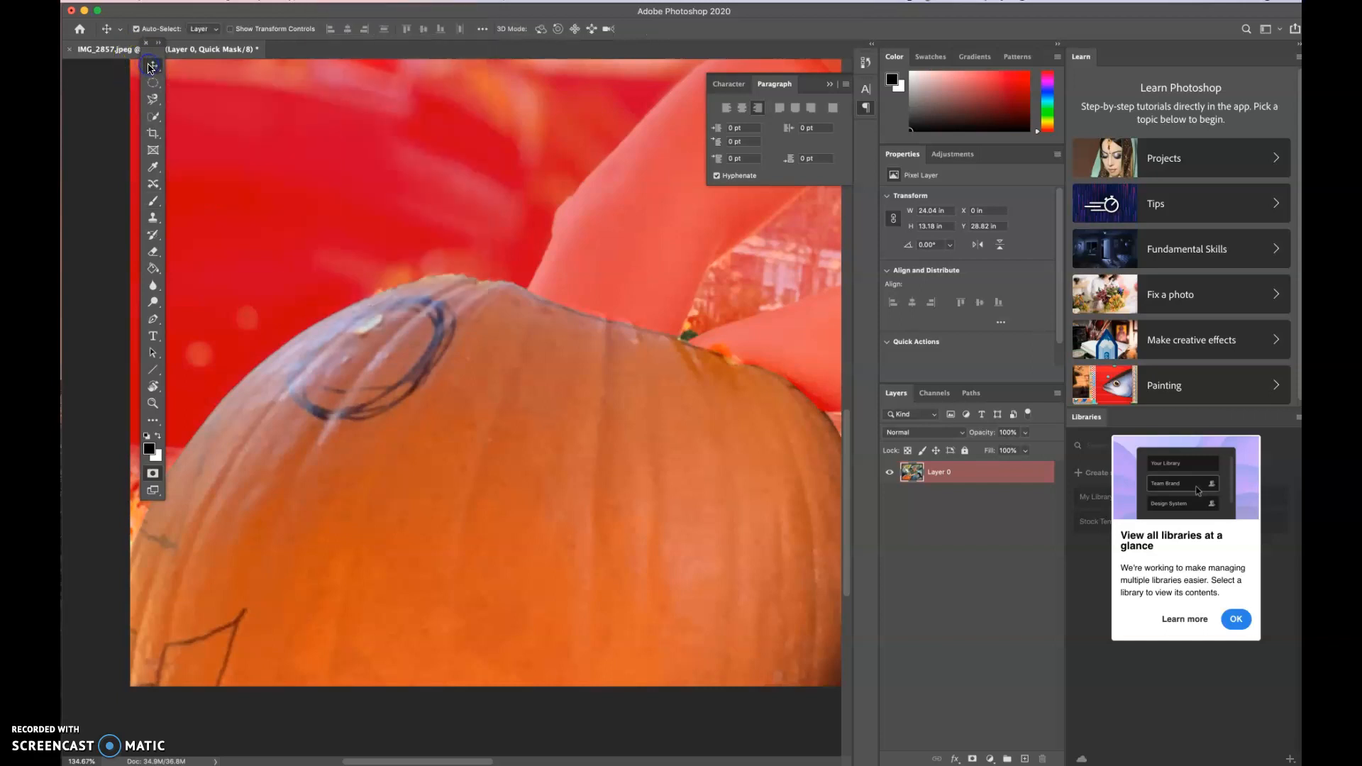
{"action": "left_click", "coordinate": [328, 0]}
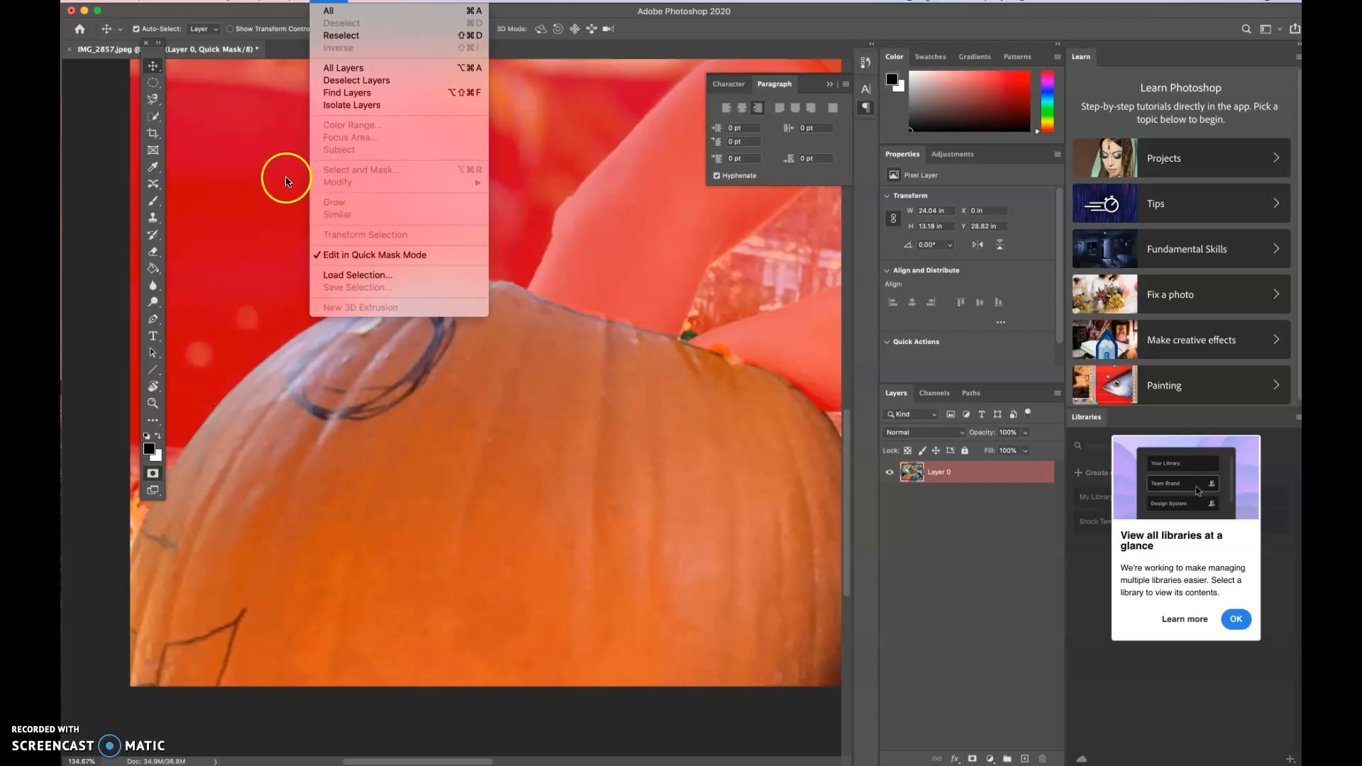
{"action": "left_click", "coordinate": [152, 76]}
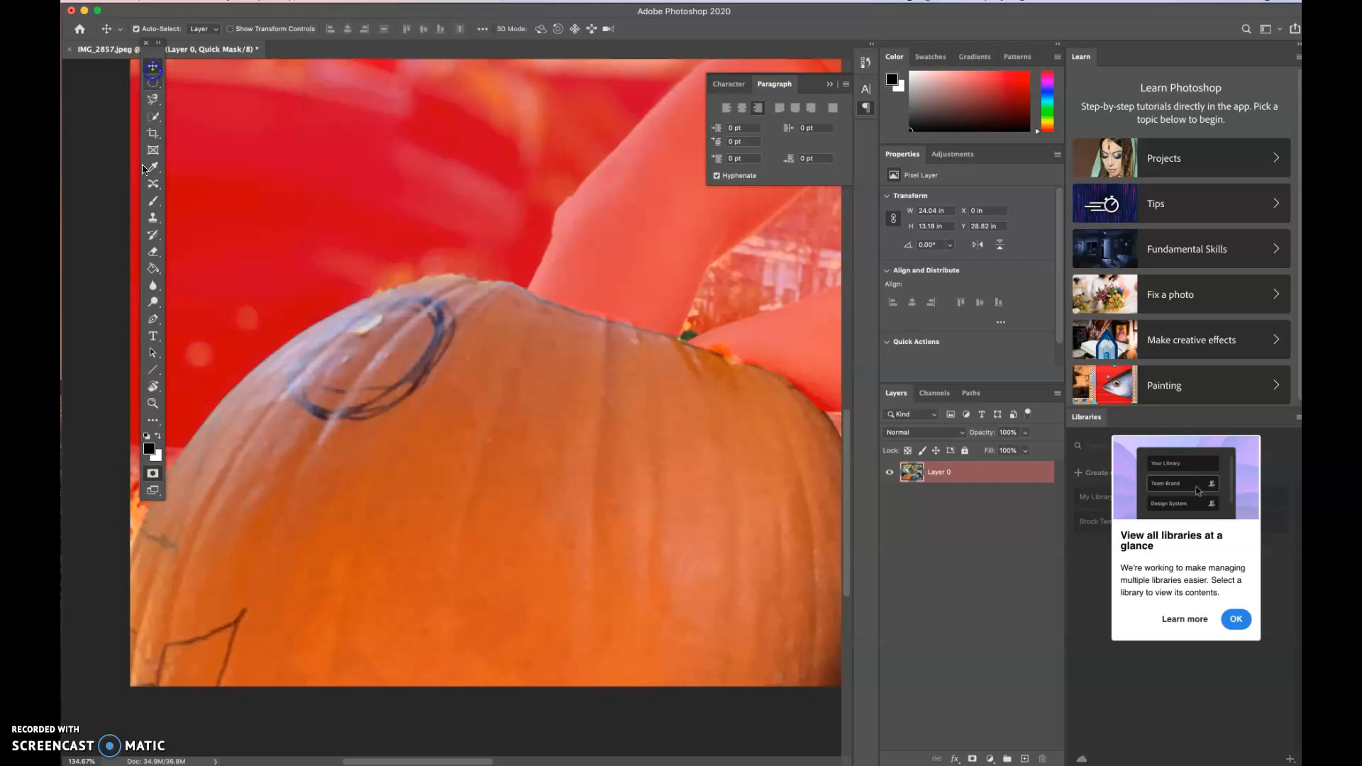
{"action": "left_click", "coordinate": [154, 475]}
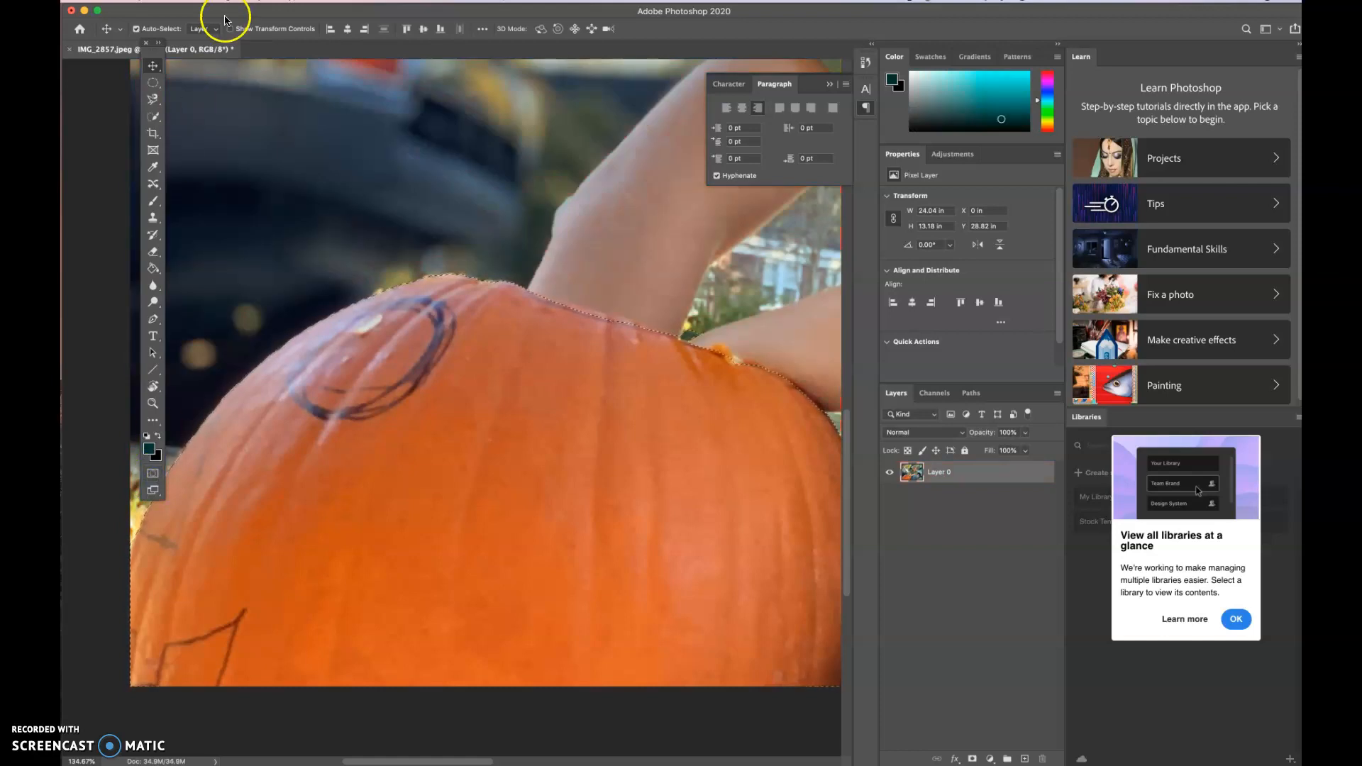
- Smooth the selection with a sample radius of 3 pixels
{"action": "left_click", "coordinate": [328, 1]}
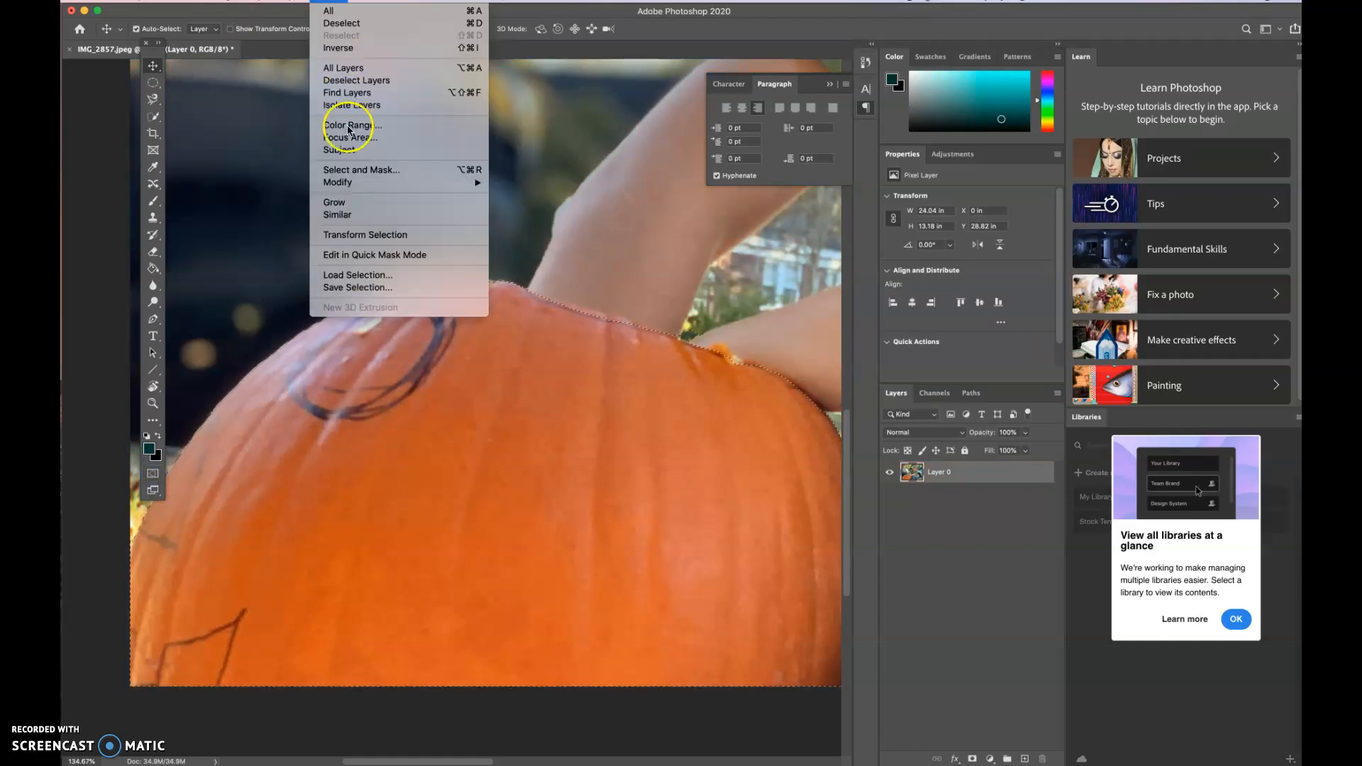
{"action": "mouse_move", "coordinate": [348, 185]}
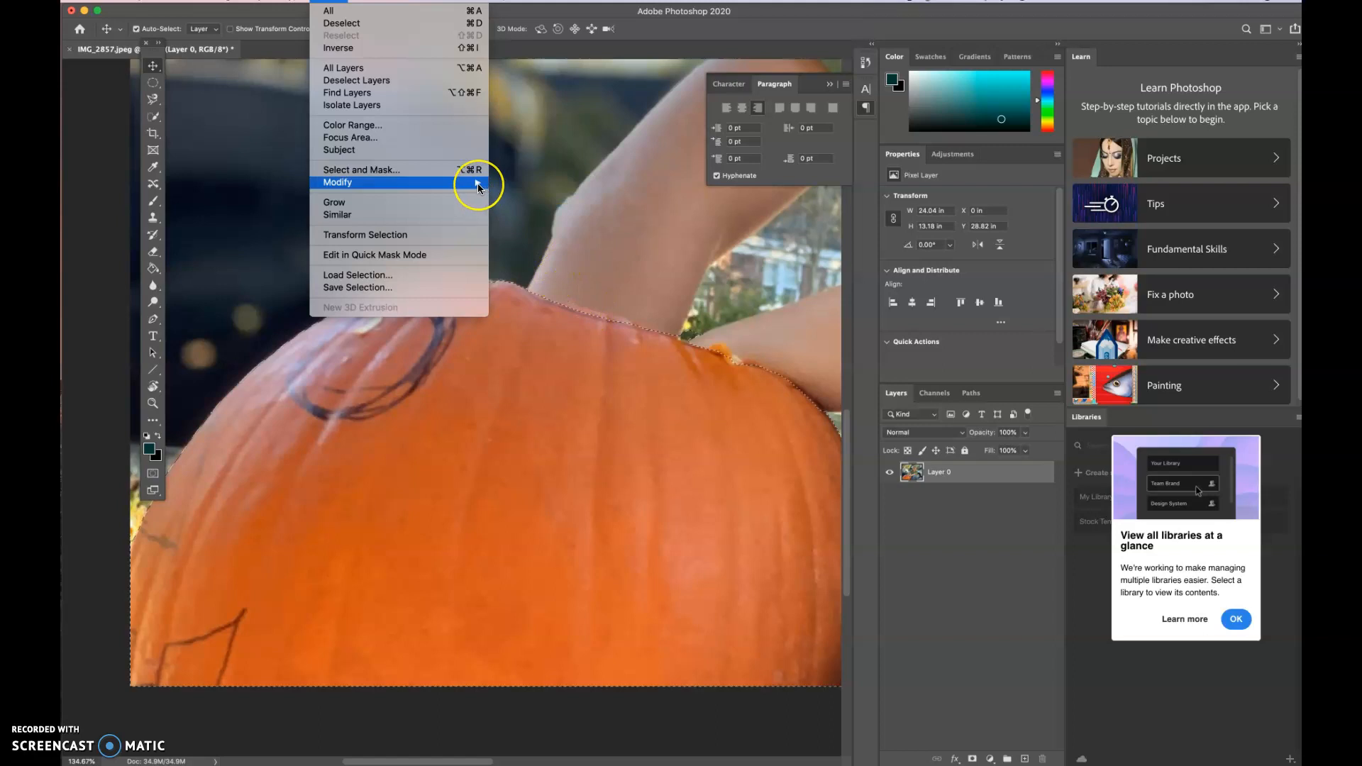
{"action": "mouse_move", "coordinate": [478, 183]}
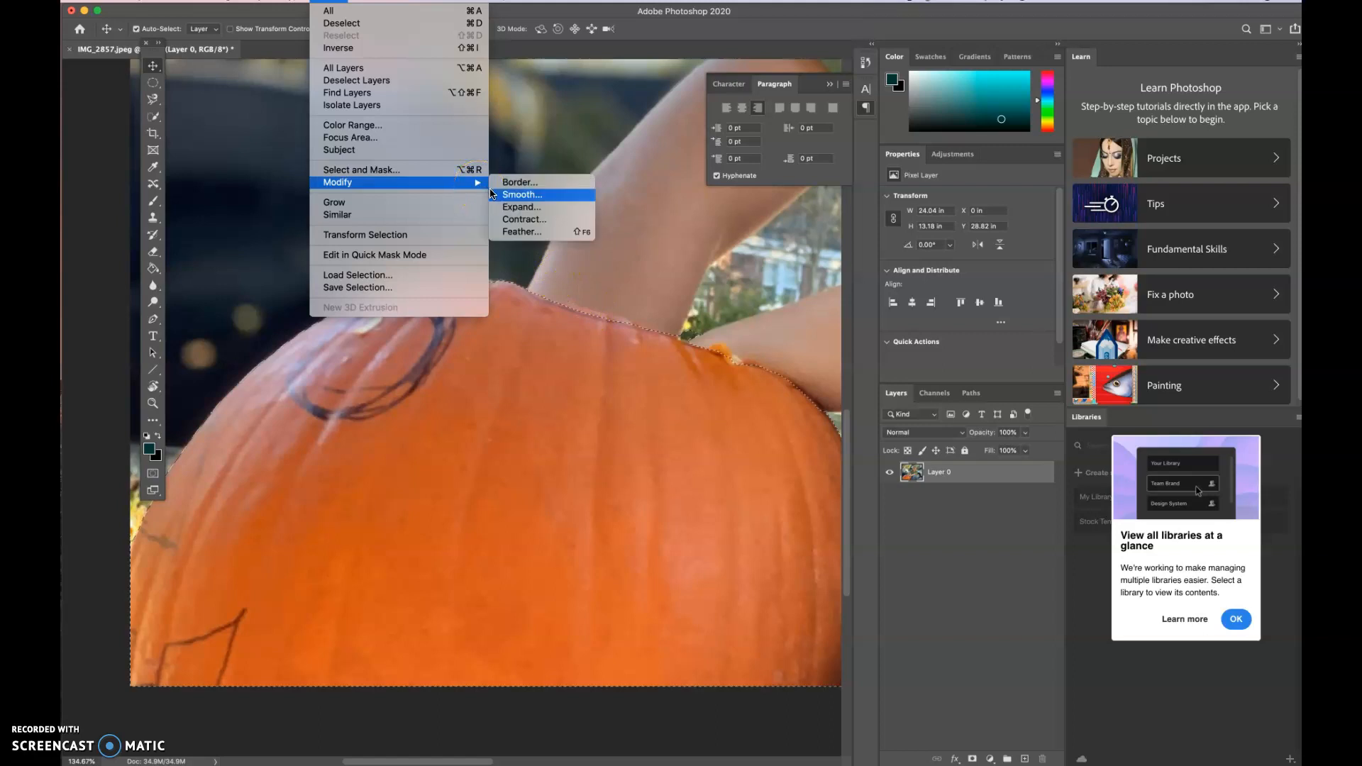
{"action": "left_click", "coordinate": [505, 196]}
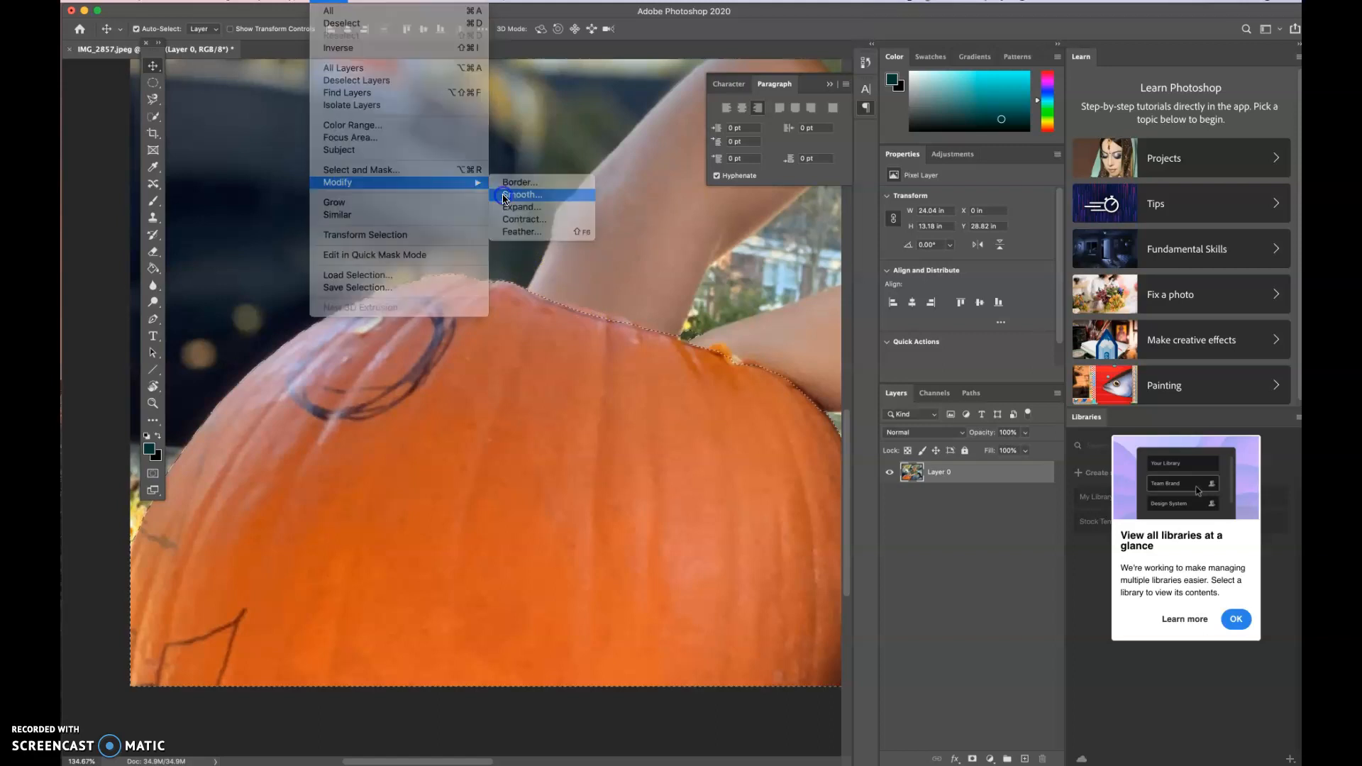
{"action": "key", "text": "BackSpace"}
{"action": "type", "text": "1"}
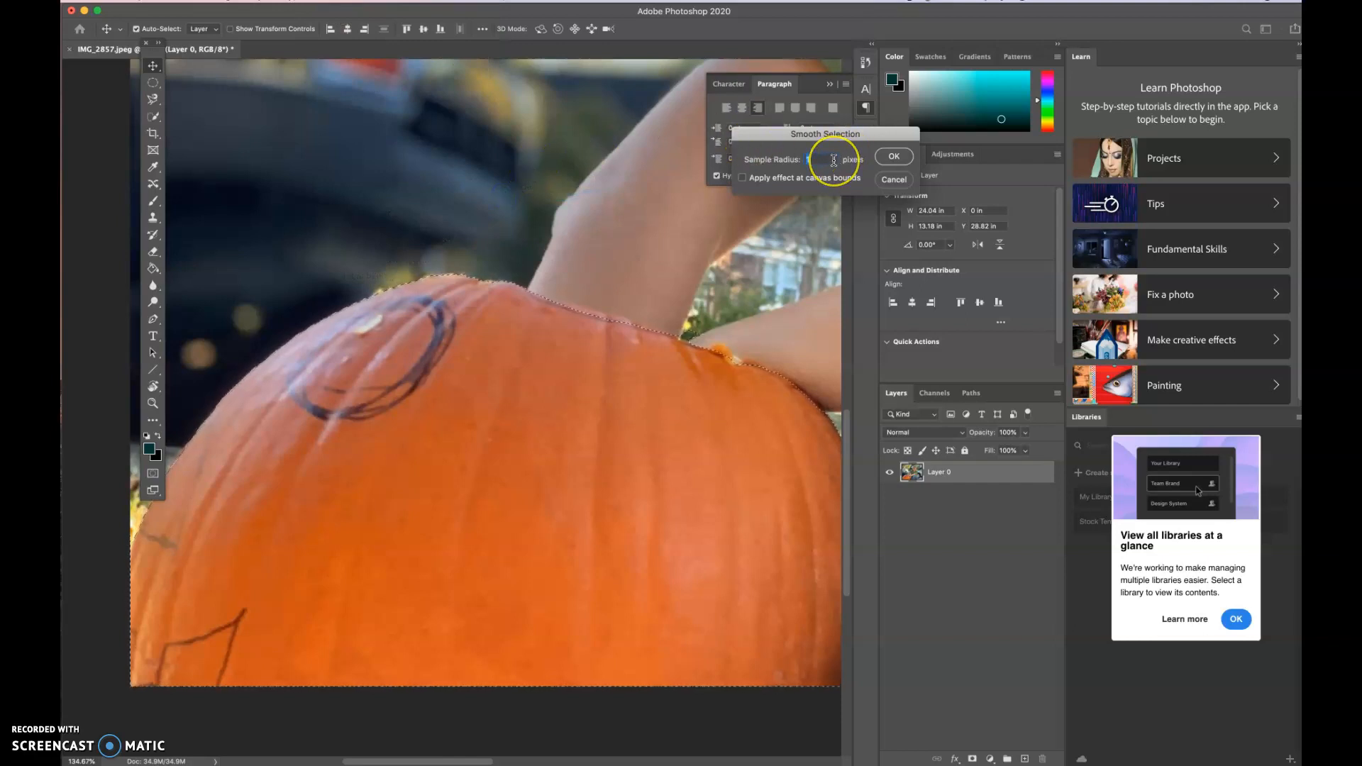
{"action": "type", "text": "3"}
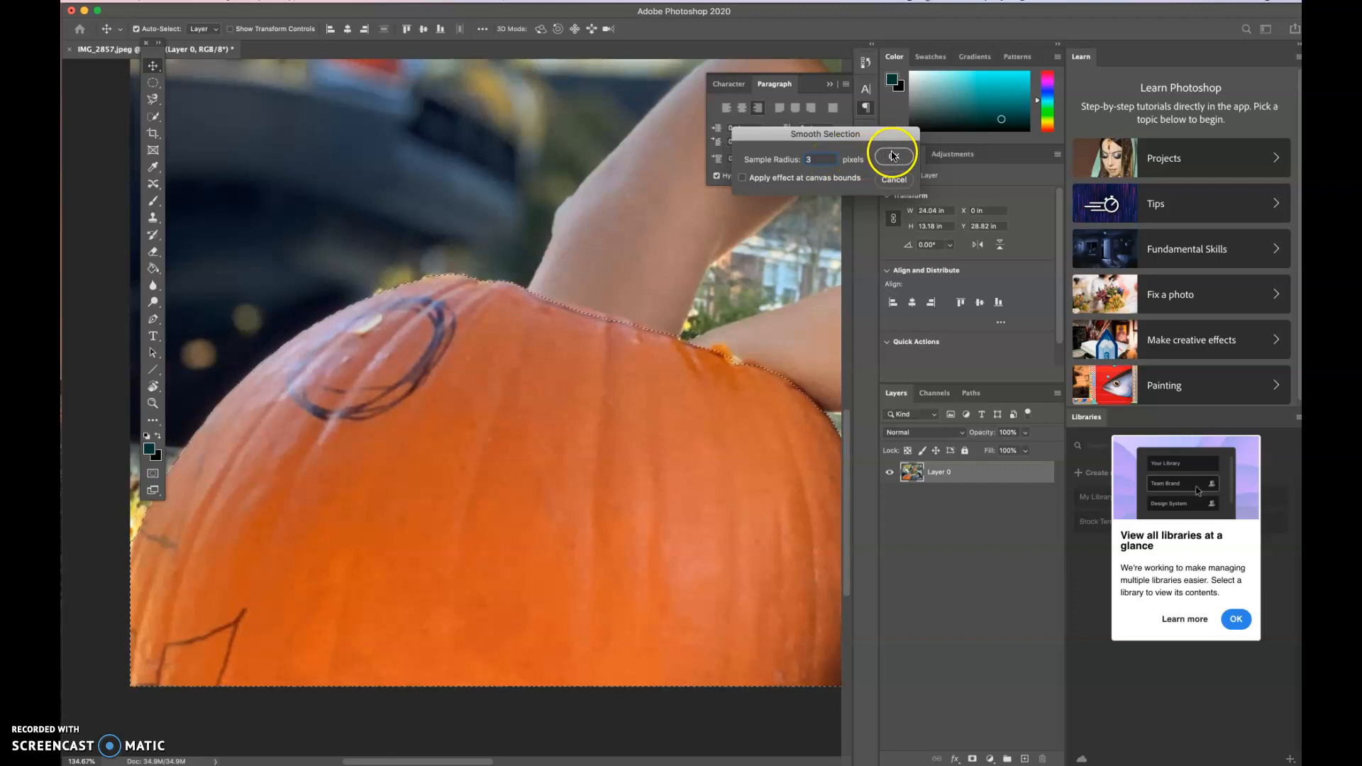
{"action": "left_click", "coordinate": [892, 157]}
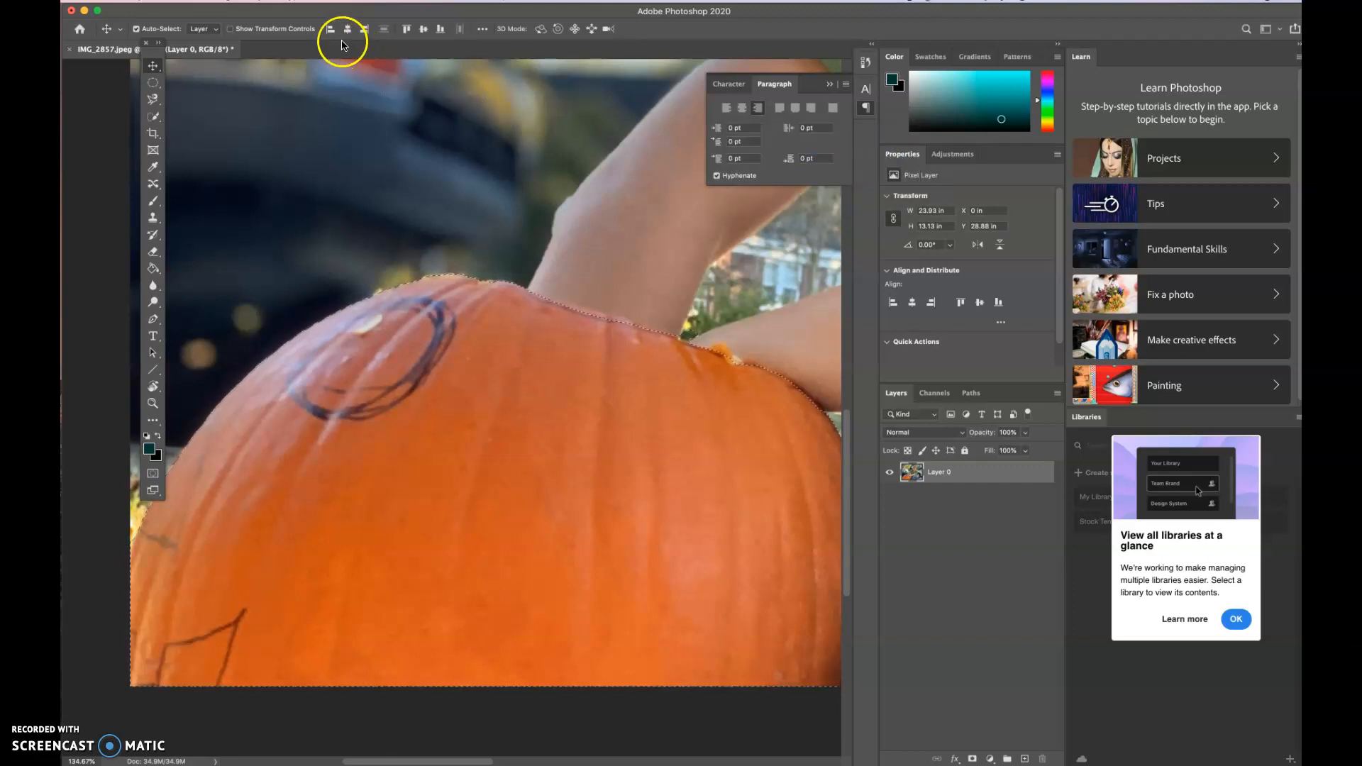
- Feather the selection with a radius of 1 pixel, keeping the effect applied at the canvas bounds
{"action": "left_click", "coordinate": [327, 2]}
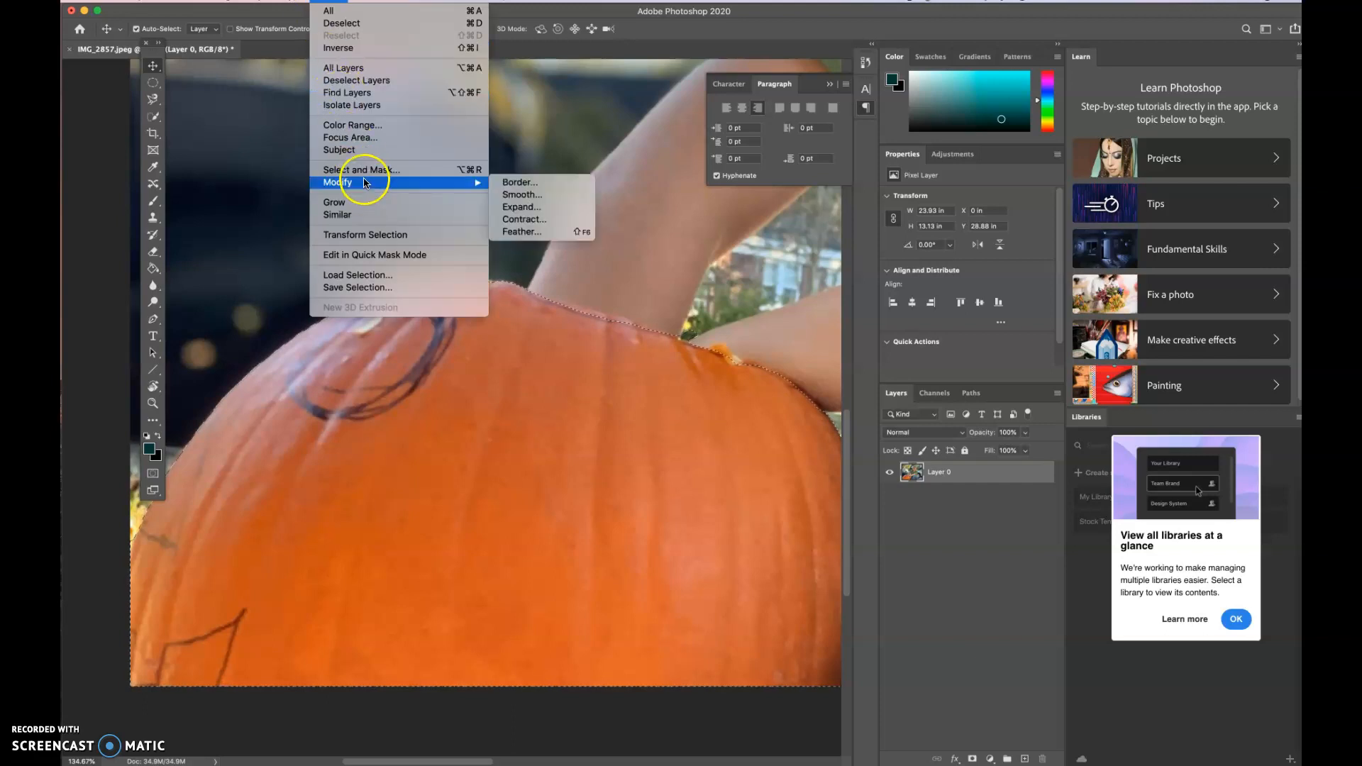
{"action": "left_click", "coordinate": [507, 234]}
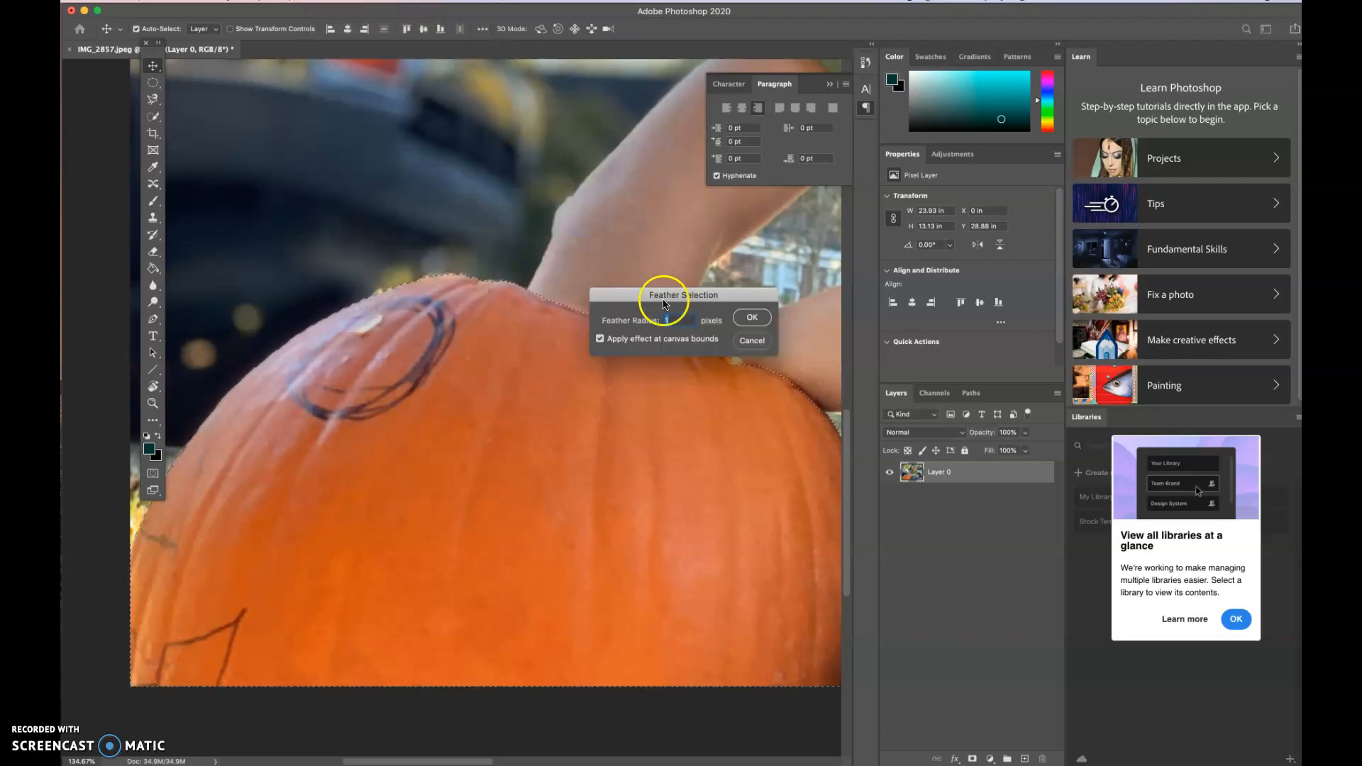
{"action": "left_click", "coordinate": [741, 317]}
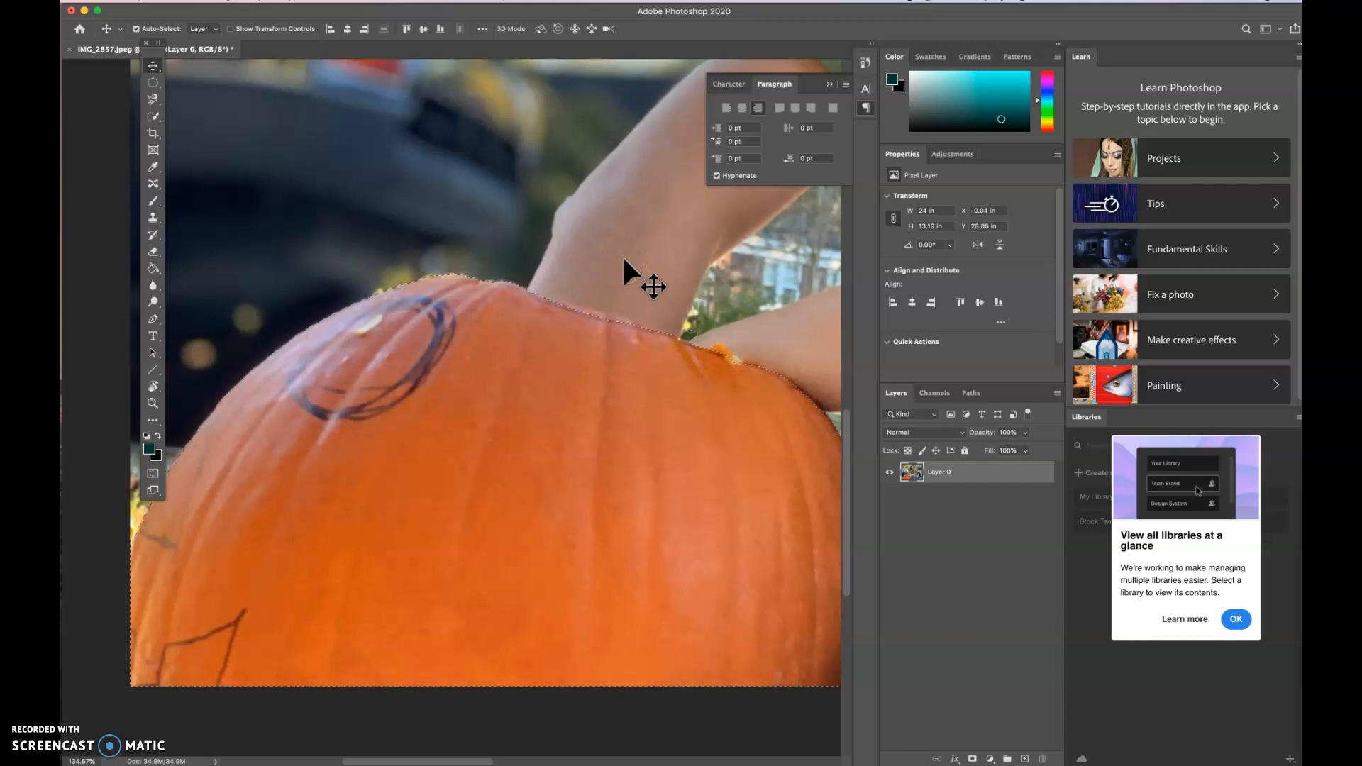
{"action": "left_click", "coordinate": [401, 57]}
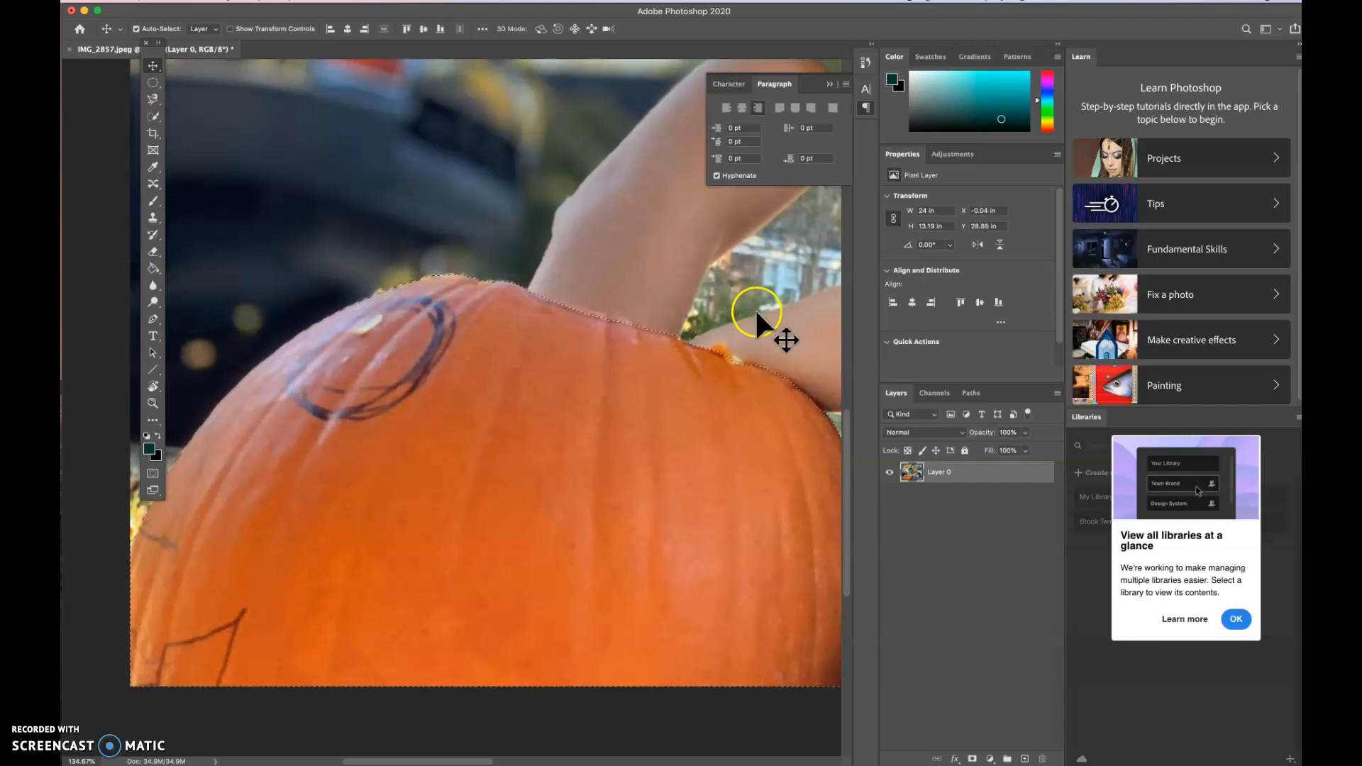
- Re-enter Quick Mask mode and brush black over the unmasked dark green gap between the arms at the pumpkin's top edge
{"action": "scroll", "coordinate": [755, 308], "scroll_direction": "up", "scroll_amount": 3}
{"action": "scroll", "coordinate": [669, 339], "scroll_direction": "up", "scroll_amount": 10}
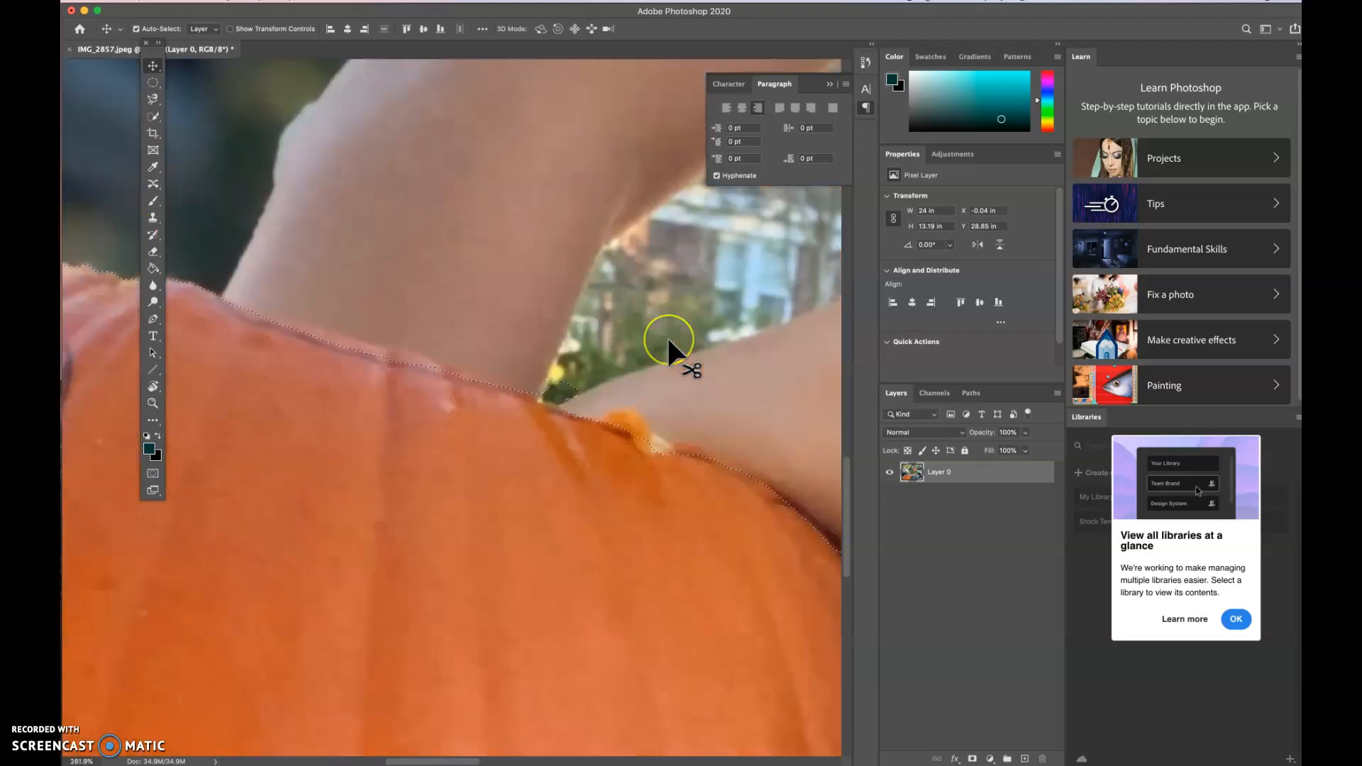
{"action": "scroll", "coordinate": [667, 341], "scroll_direction": "left", "scroll_amount": 7}
{"action": "scroll", "coordinate": [667, 341], "scroll_direction": "down", "scroll_amount": 4}
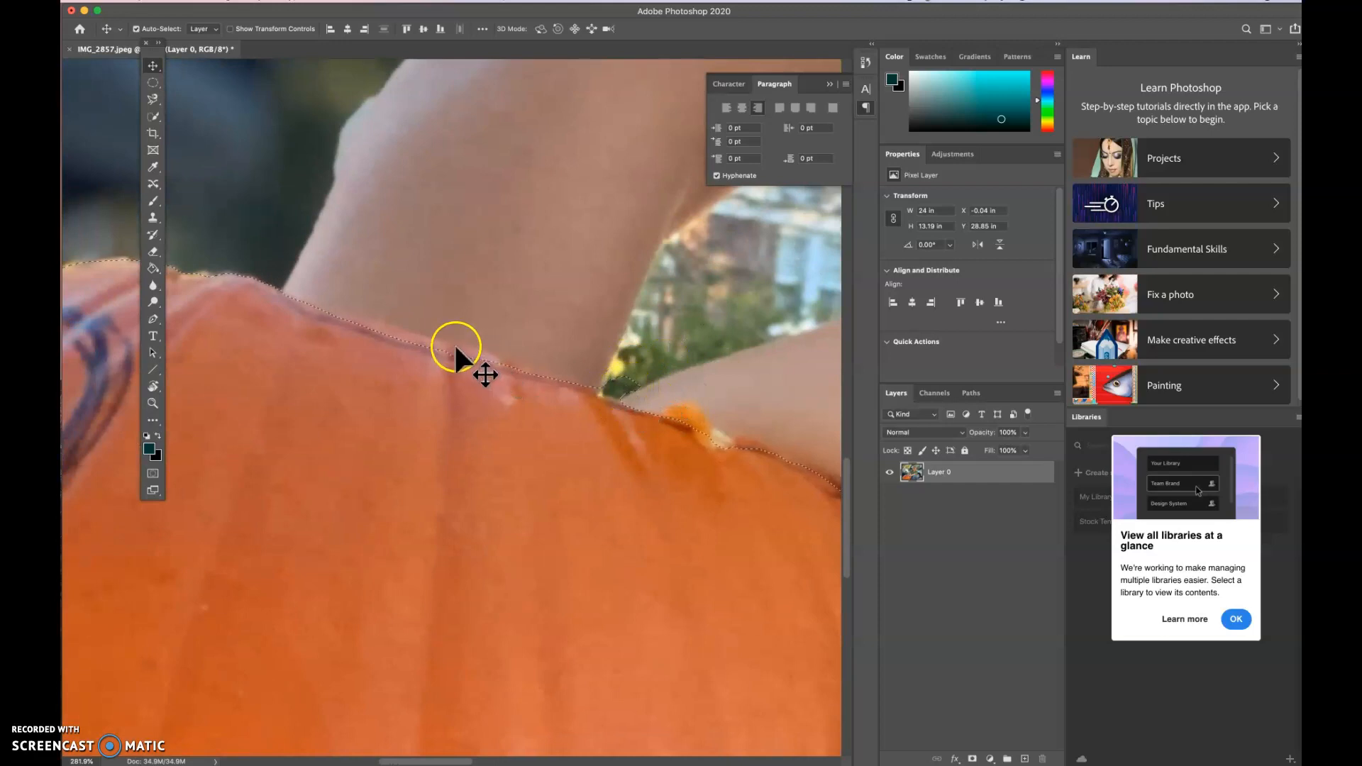
{"action": "left_click", "coordinate": [153, 474]}
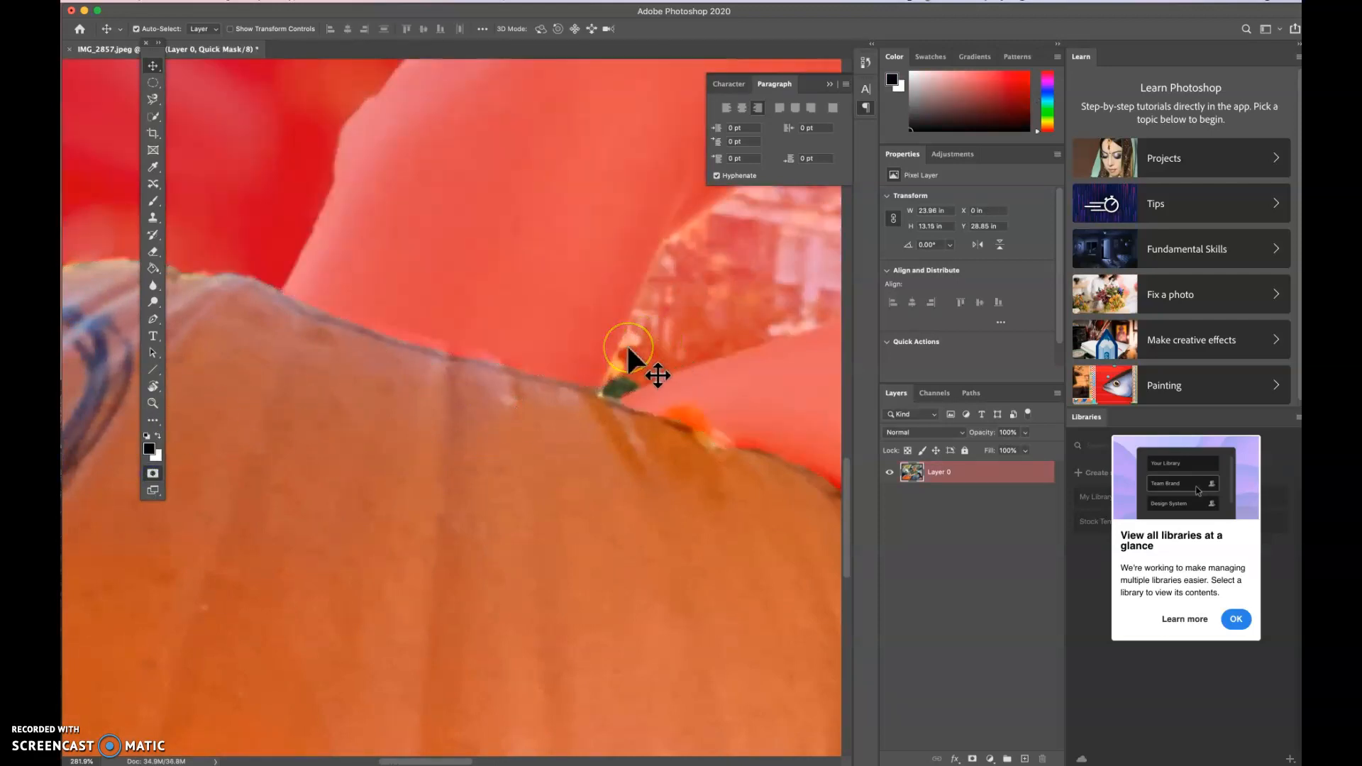
{"action": "key", "text": "b"}
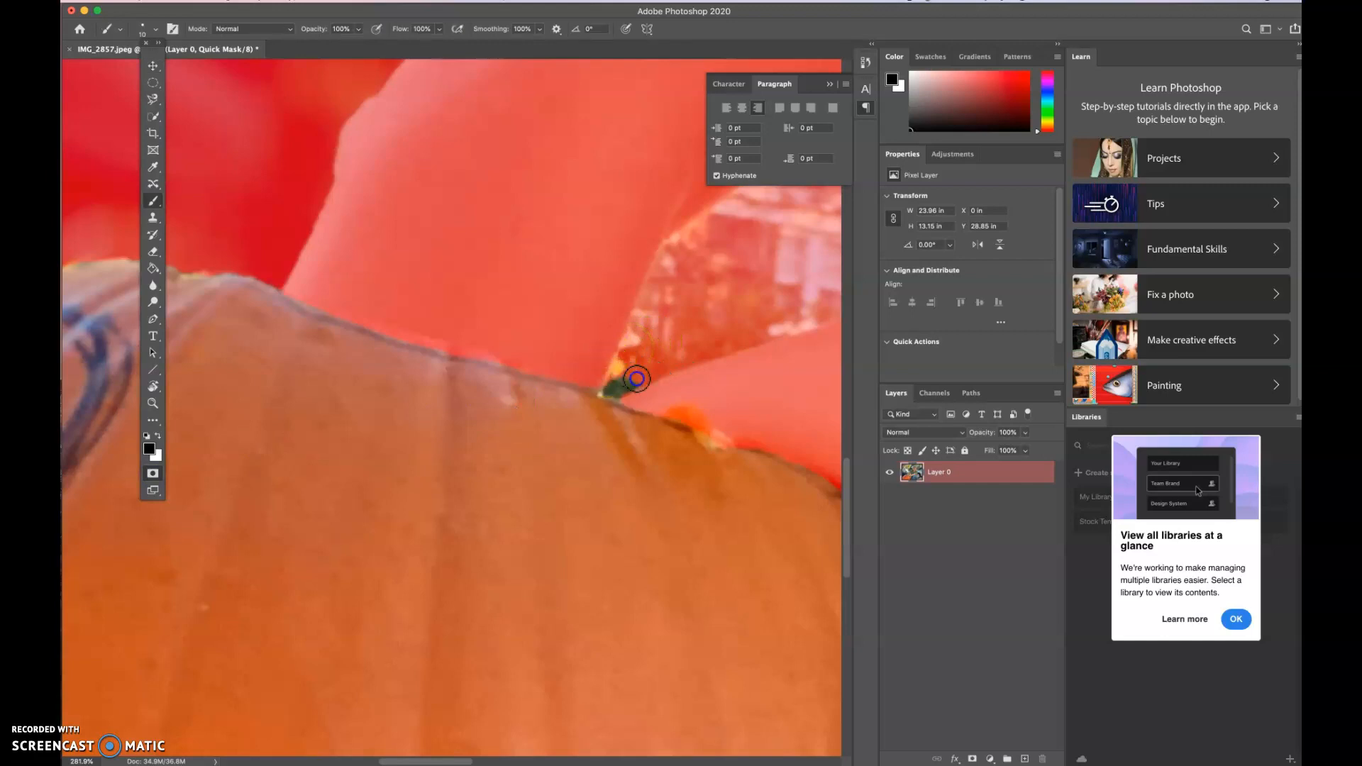
{"action": "mouse_move", "coordinate": [613, 384]}
{"action": "left_mouse_down"}
{"action": "mouse_move", "coordinate": [594, 381]}
{"action": "mouse_move", "coordinate": [642, 400]}
{"action": "mouse_move", "coordinate": [642, 386]}
{"action": "mouse_move", "coordinate": [586, 383]}
{"action": "mouse_move", "coordinate": [617, 393]}
{"action": "left_mouse_up"}
{"action": "left_click", "coordinate": [583, 385]}
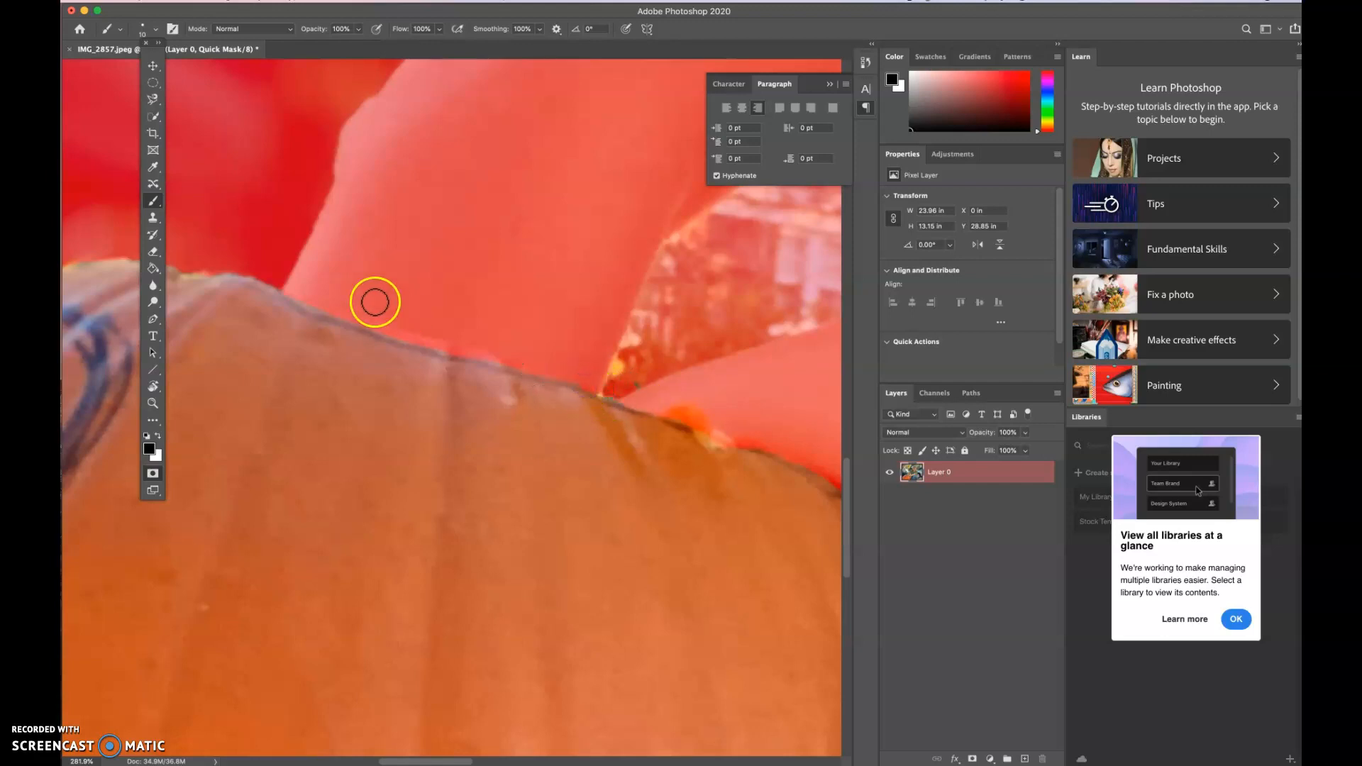
- Swap the brush colour to white and retouch the mask along the pumpkin's top edge below the upper arm
{"action": "left_click", "coordinate": [158, 436]}
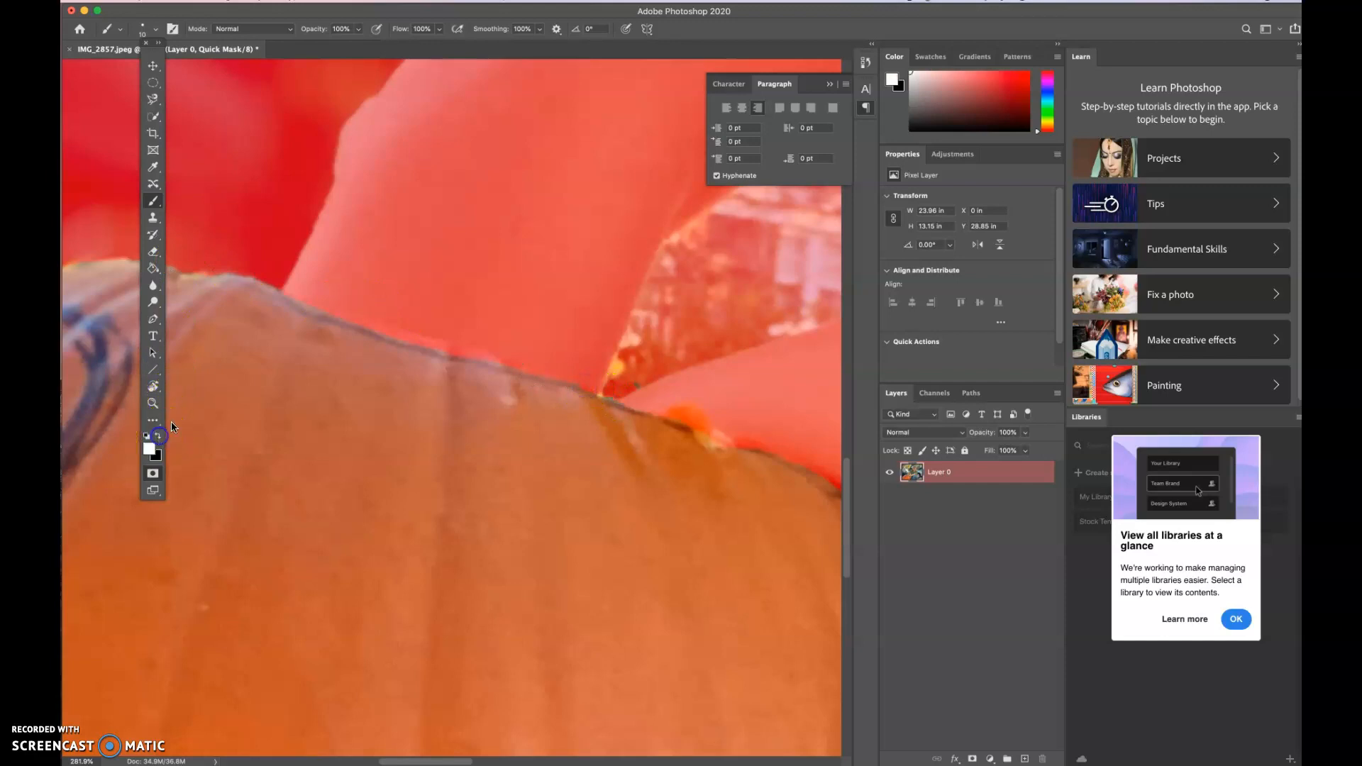
{"action": "left_click", "coordinate": [323, 318]}
{"action": "left_click_drag", "start_coordinate": [412, 345], "coordinate": [497, 365]}
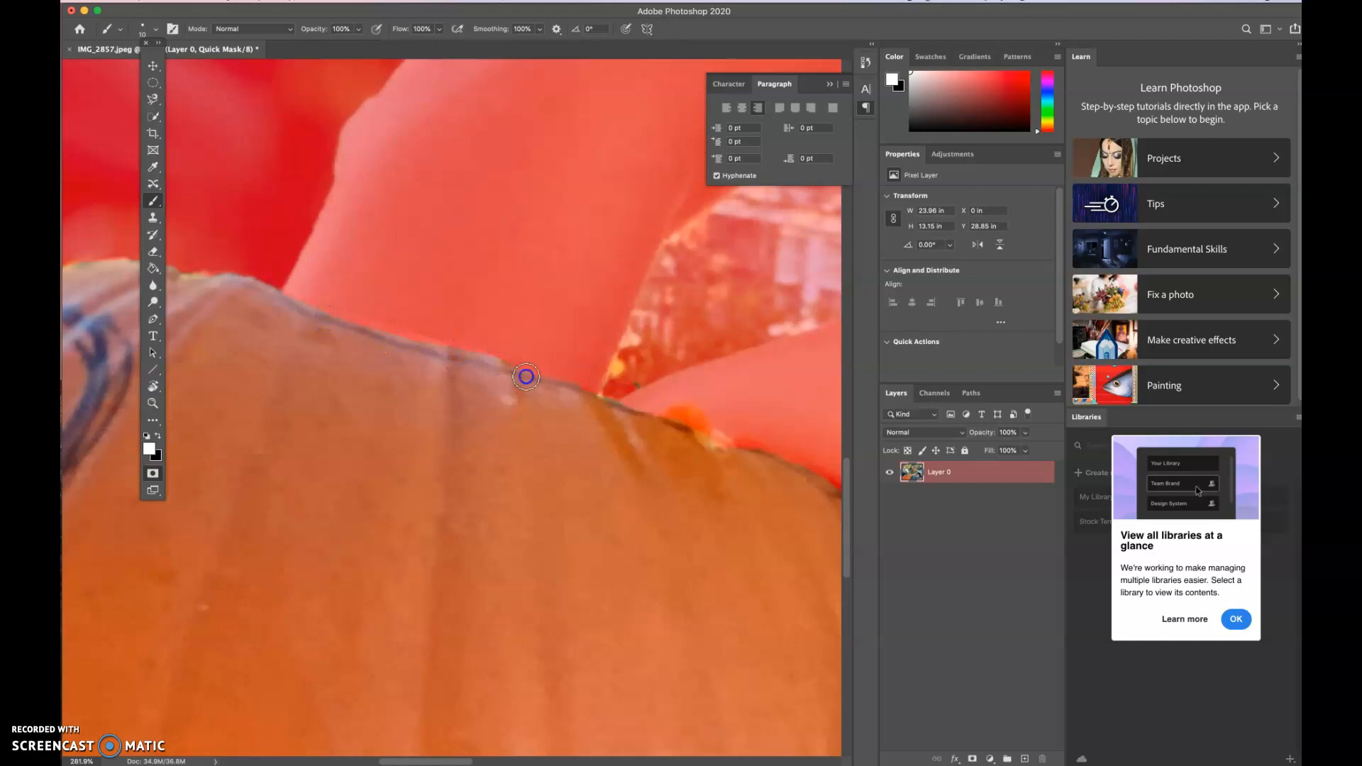
{"action": "left_click", "coordinate": [579, 391]}
- Exit Quick Mask mode to turn the retouched mask back into a selection
{"action": "scroll", "coordinate": [671, 467], "scroll_direction": "down", "scroll_amount": 5}
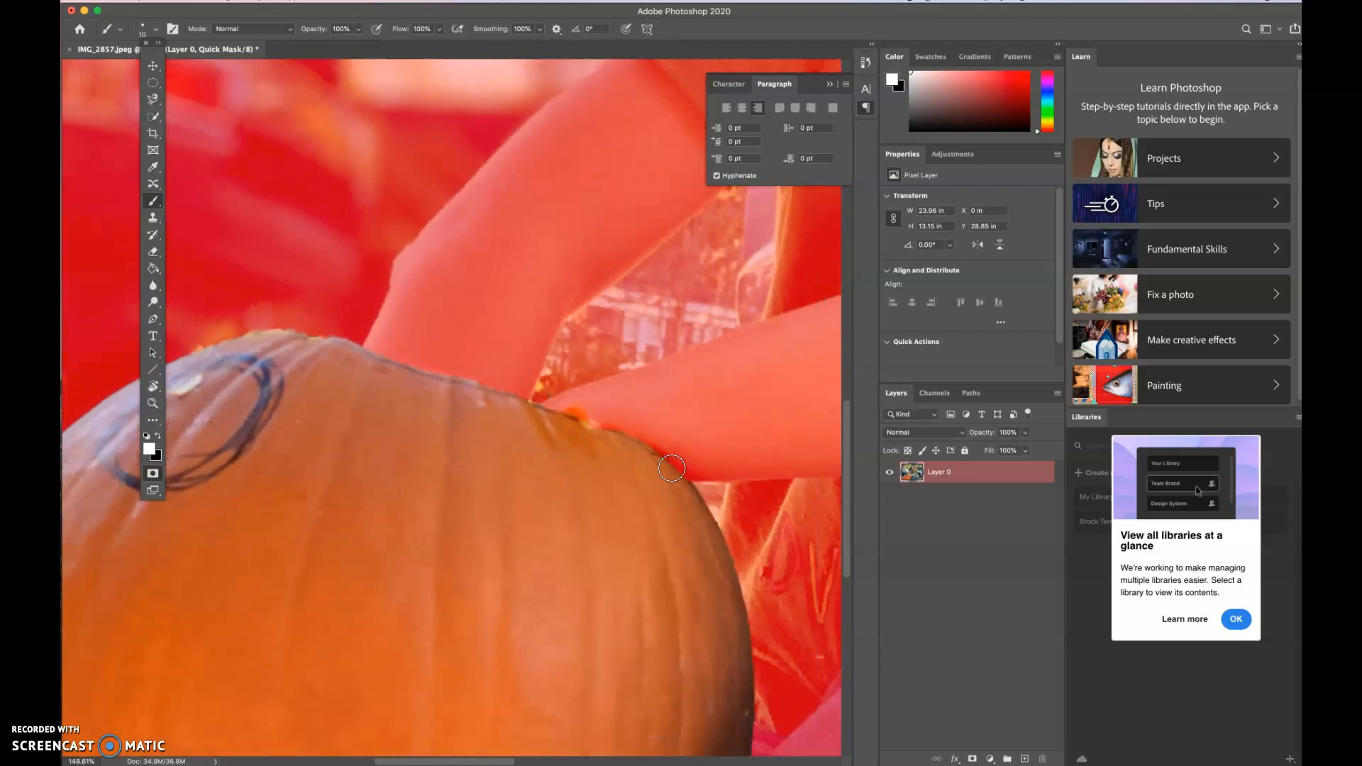
{"action": "scroll", "coordinate": [671, 468], "scroll_direction": "down", "scroll_amount": 3}
{"action": "right_click", "coordinate": [671, 467]}
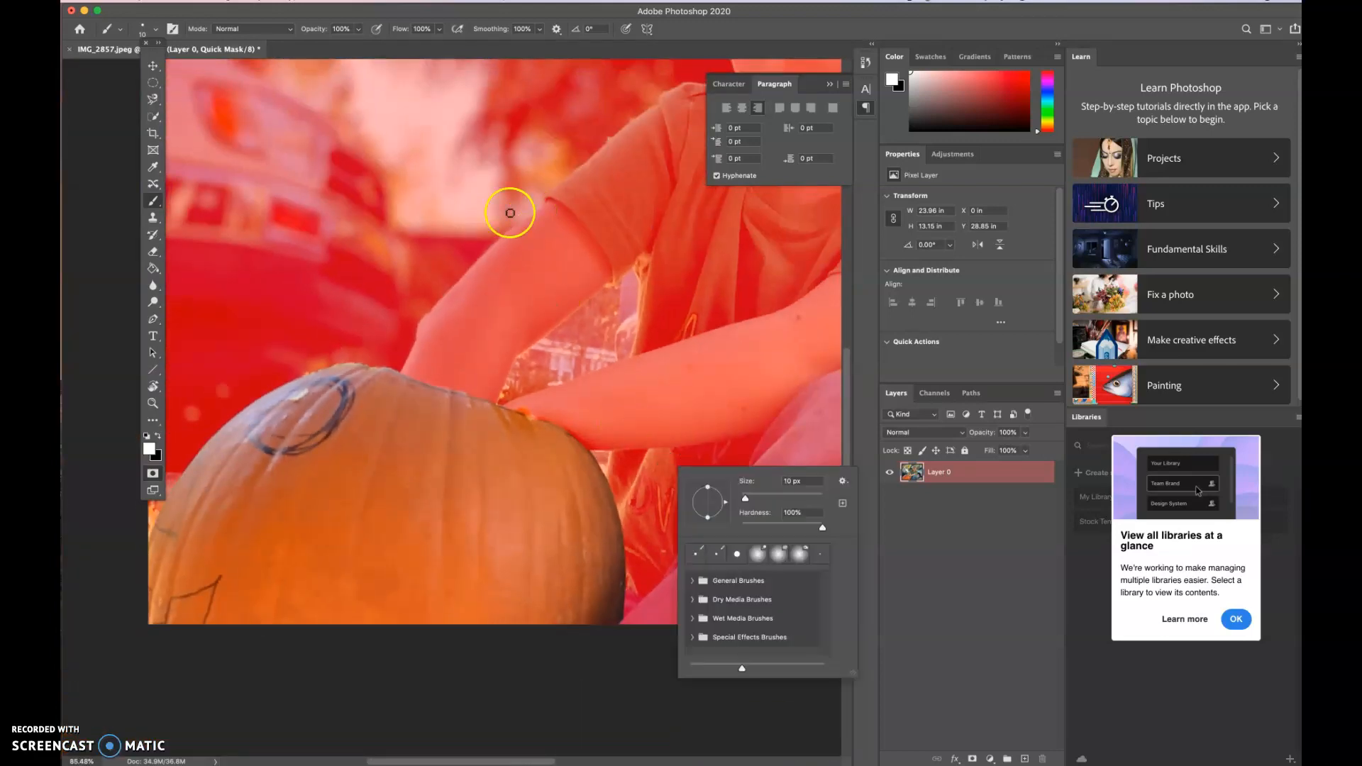
{"action": "left_click", "coordinate": [155, 474]}
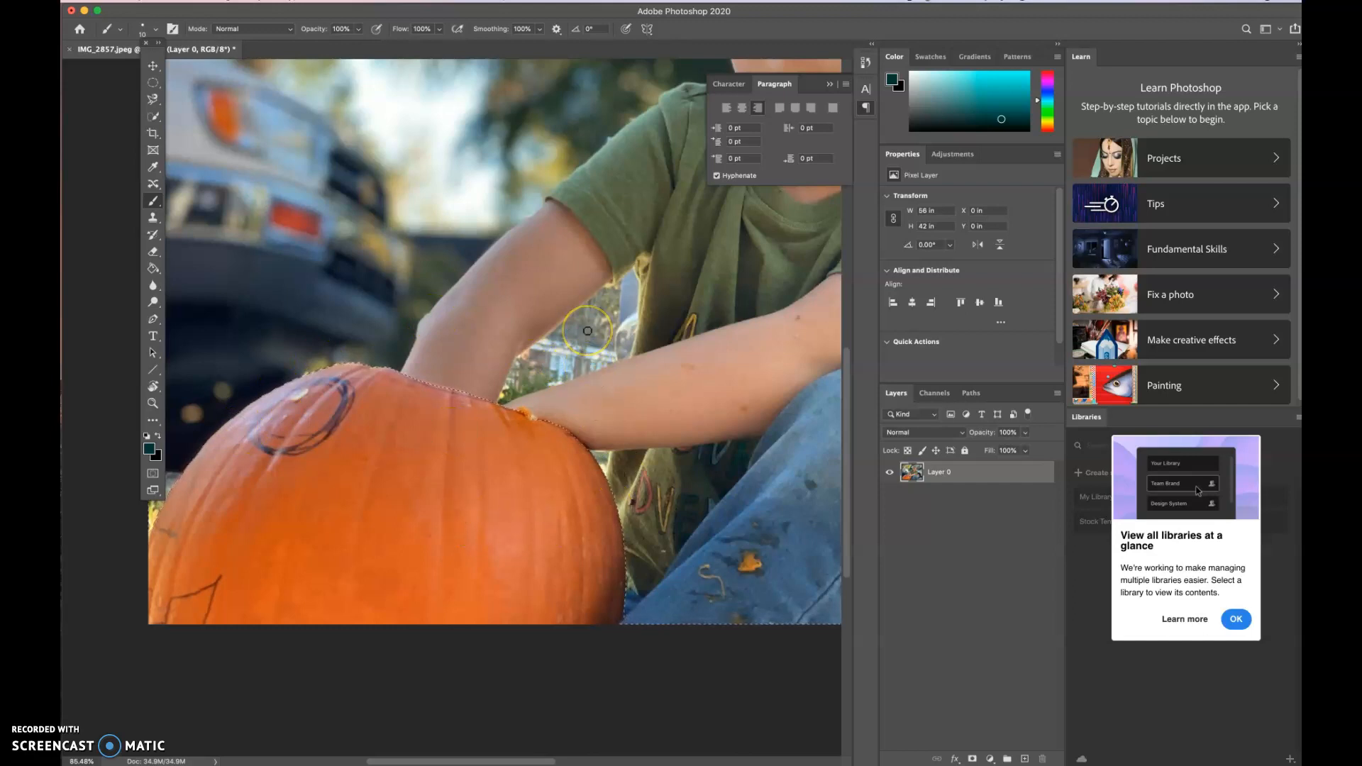
- Delete the selected boy and background around the pumpkin and clear the selection
{"action": "scroll", "coordinate": [588, 331], "scroll_direction": "down", "scroll_amount": 5}
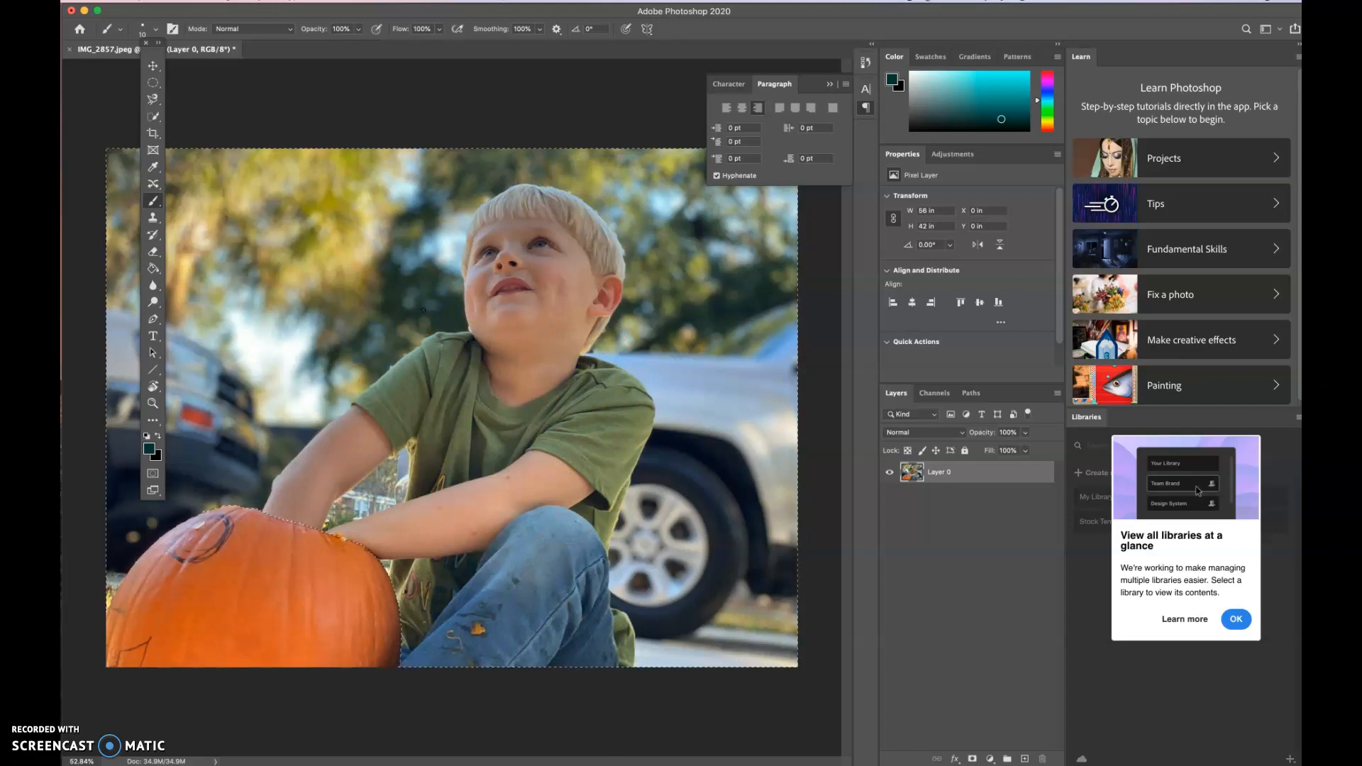
{"action": "key", "text": "Delete"}
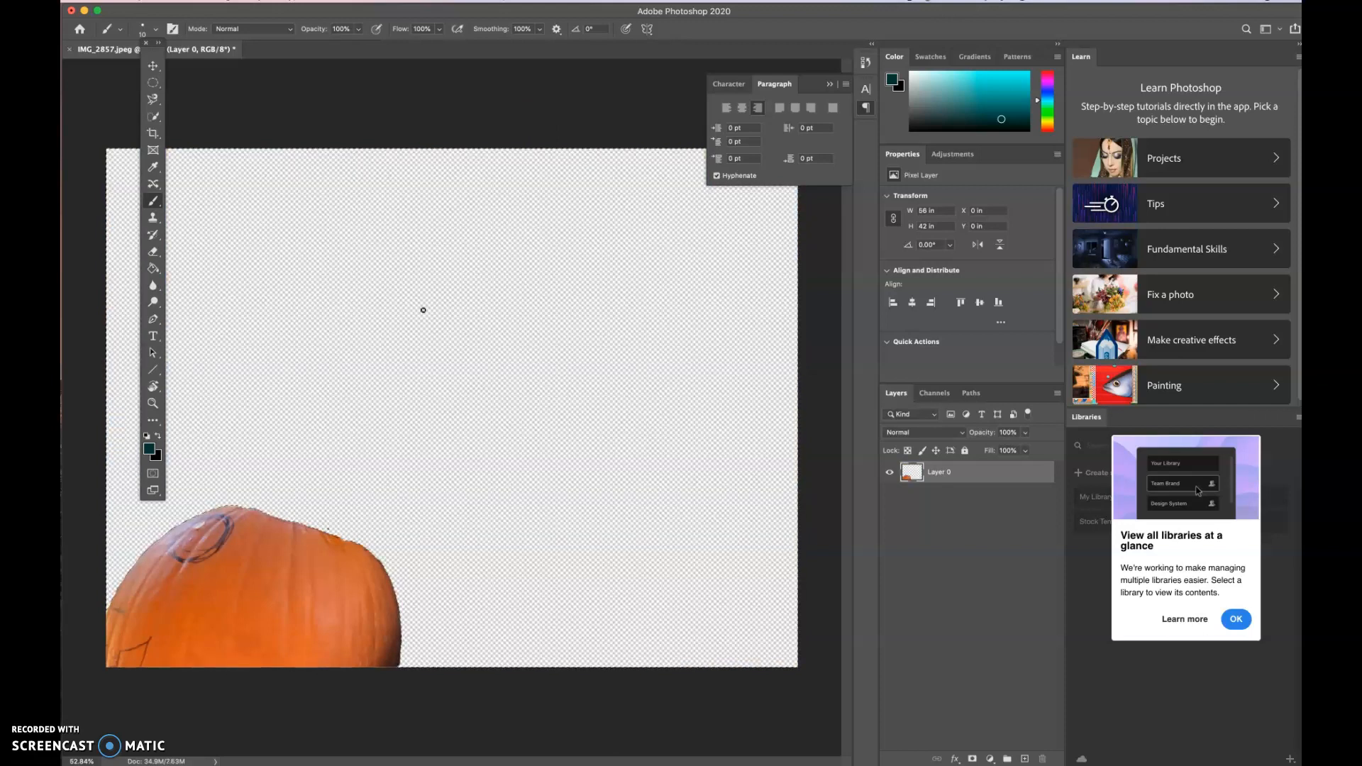
{"action": "key", "text": "ctrl+d"}
- Examine the cut-out pumpkin's edges up close for leftover pixels and roughness
{"action": "scroll", "coordinate": [418, 570], "scroll_direction": "up", "scroll_amount": 3}
{"action": "scroll", "coordinate": [263, 624], "scroll_direction": "up", "scroll_amount": 2}
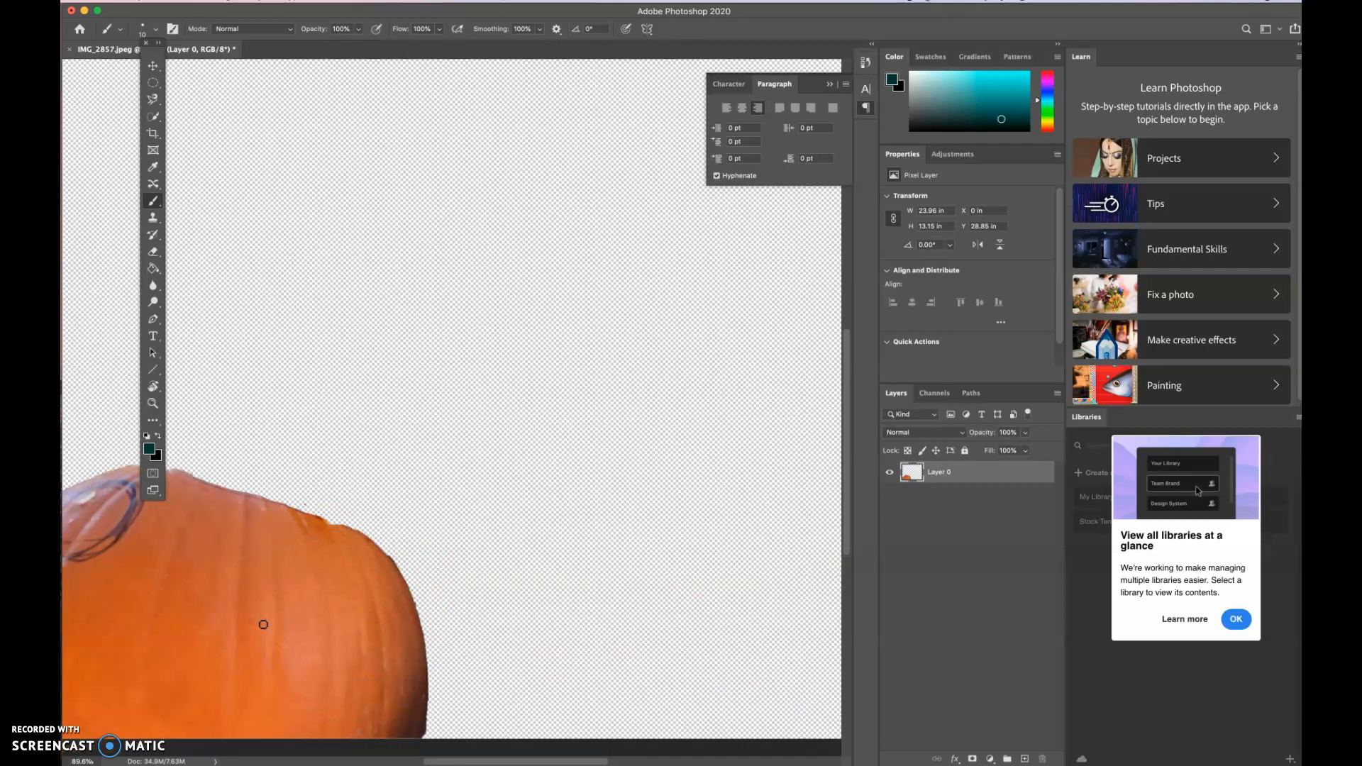
{"action": "scroll", "coordinate": [263, 624], "scroll_direction": "up", "scroll_amount": 1}
{"action": "scroll", "coordinate": [263, 624], "scroll_direction": "left", "scroll_amount": 8}
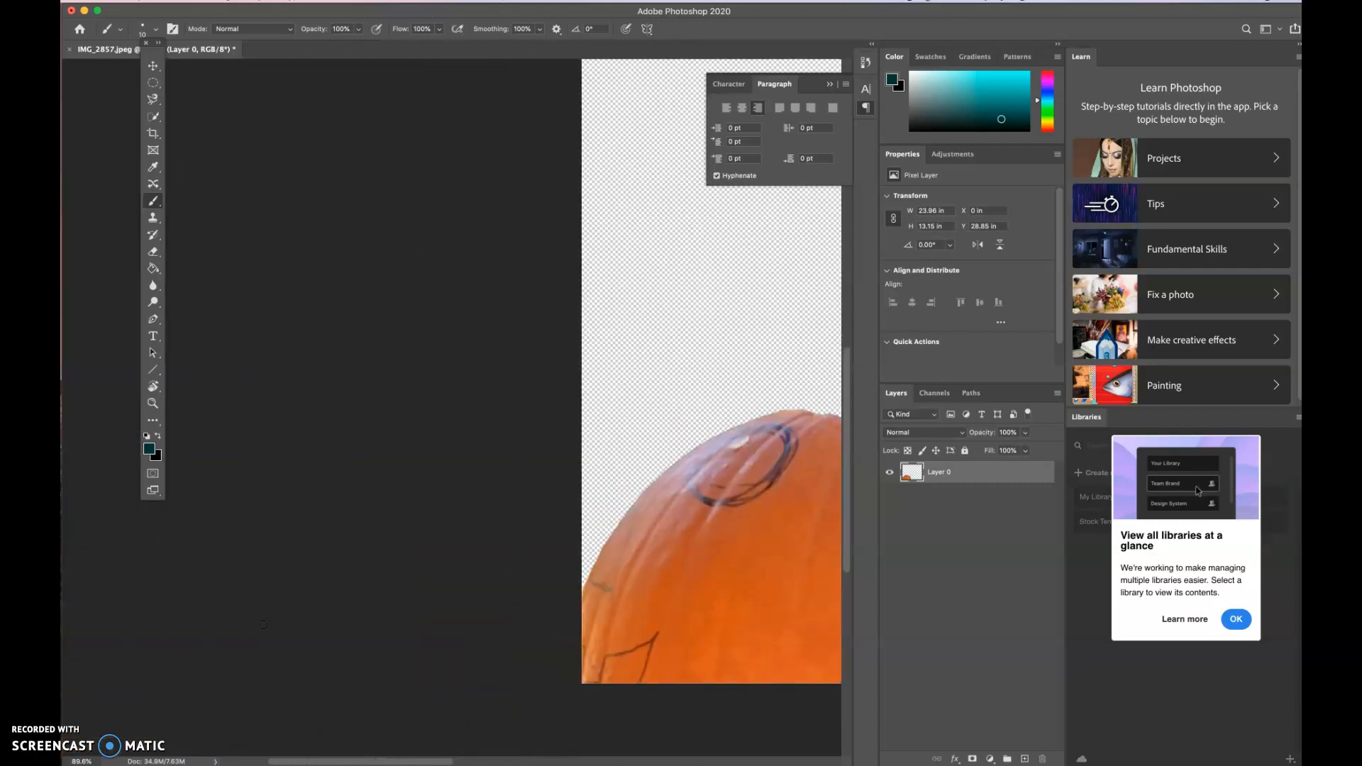
{"action": "scroll", "coordinate": [556, 598], "scroll_direction": "right", "scroll_amount": 5}
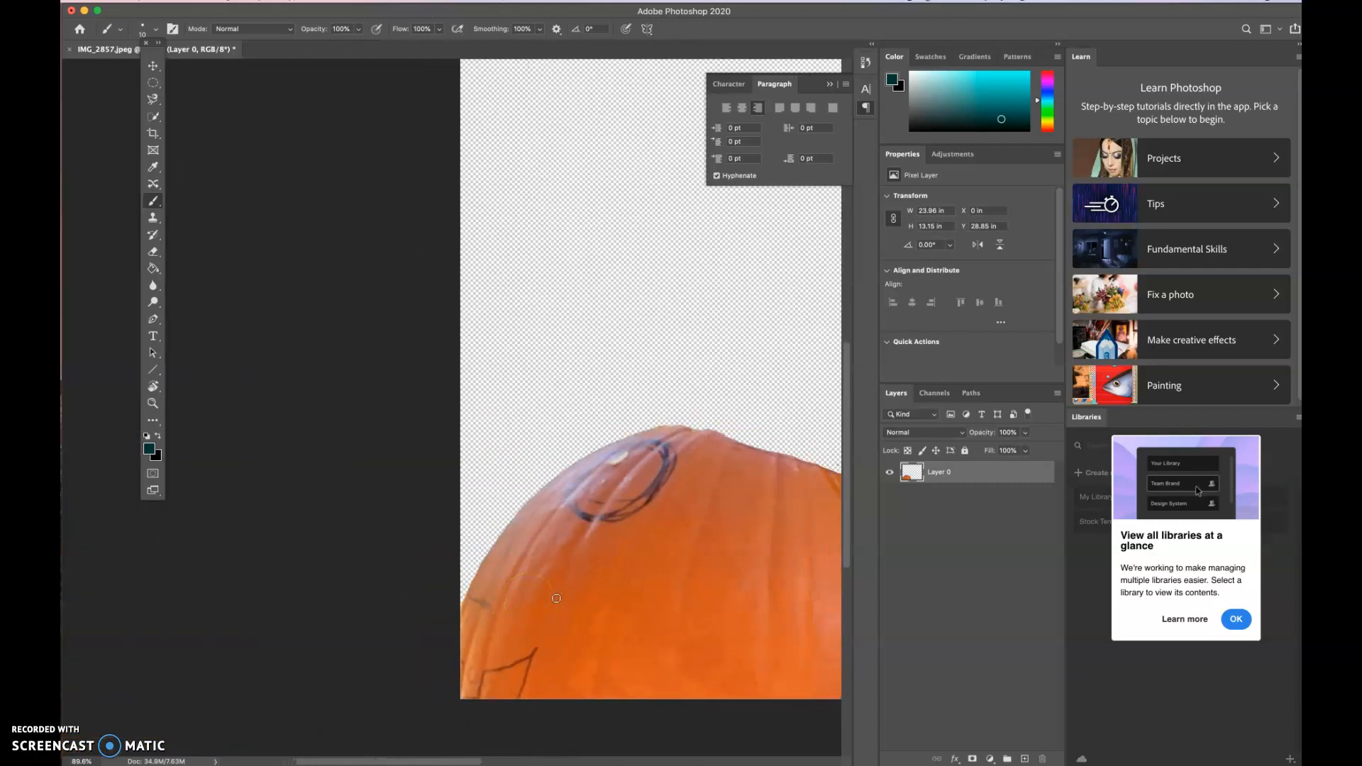
{"action": "scroll", "coordinate": [556, 598], "scroll_direction": "up", "scroll_amount": 6}
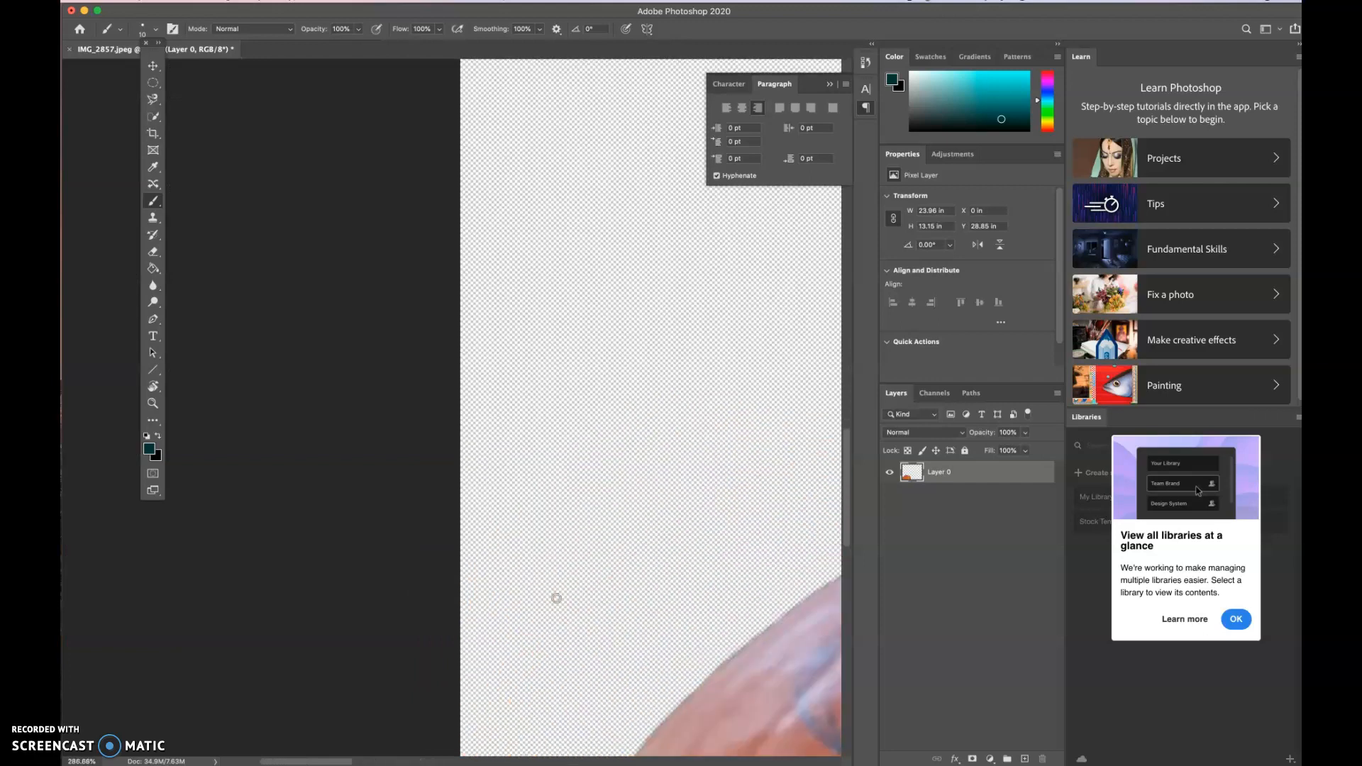
{"action": "scroll", "coordinate": [556, 598], "scroll_direction": "up", "scroll_amount": 3}
{"action": "scroll", "coordinate": [556, 598], "scroll_direction": "right", "scroll_amount": 10}
{"action": "scroll", "coordinate": [556, 598], "scroll_direction": "down", "scroll_amount": 4}
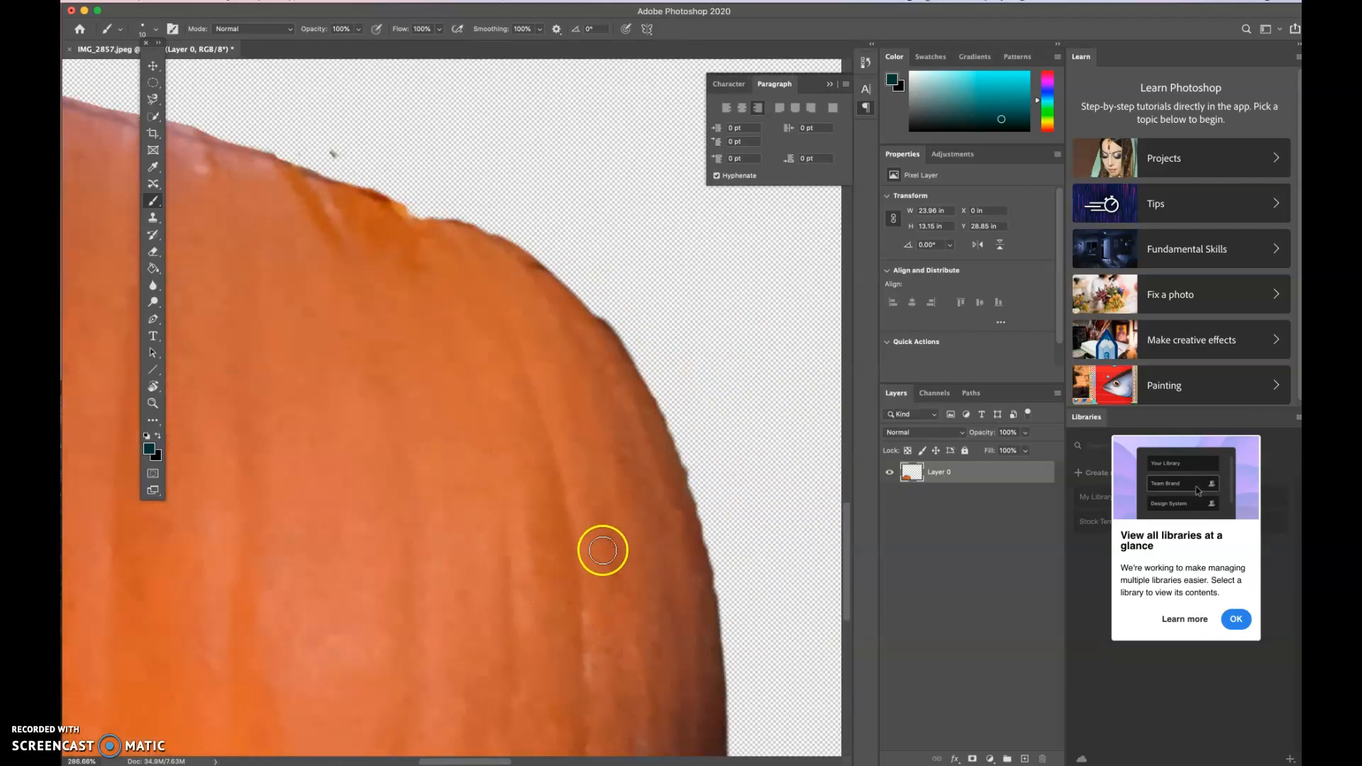
{"action": "scroll", "coordinate": [602, 551], "scroll_direction": "left", "scroll_amount": 1}
{"action": "scroll", "coordinate": [471, 513], "scroll_direction": "up", "scroll_amount": 6}
{"action": "scroll", "coordinate": [471, 513], "scroll_direction": "left", "scroll_amount": 4}
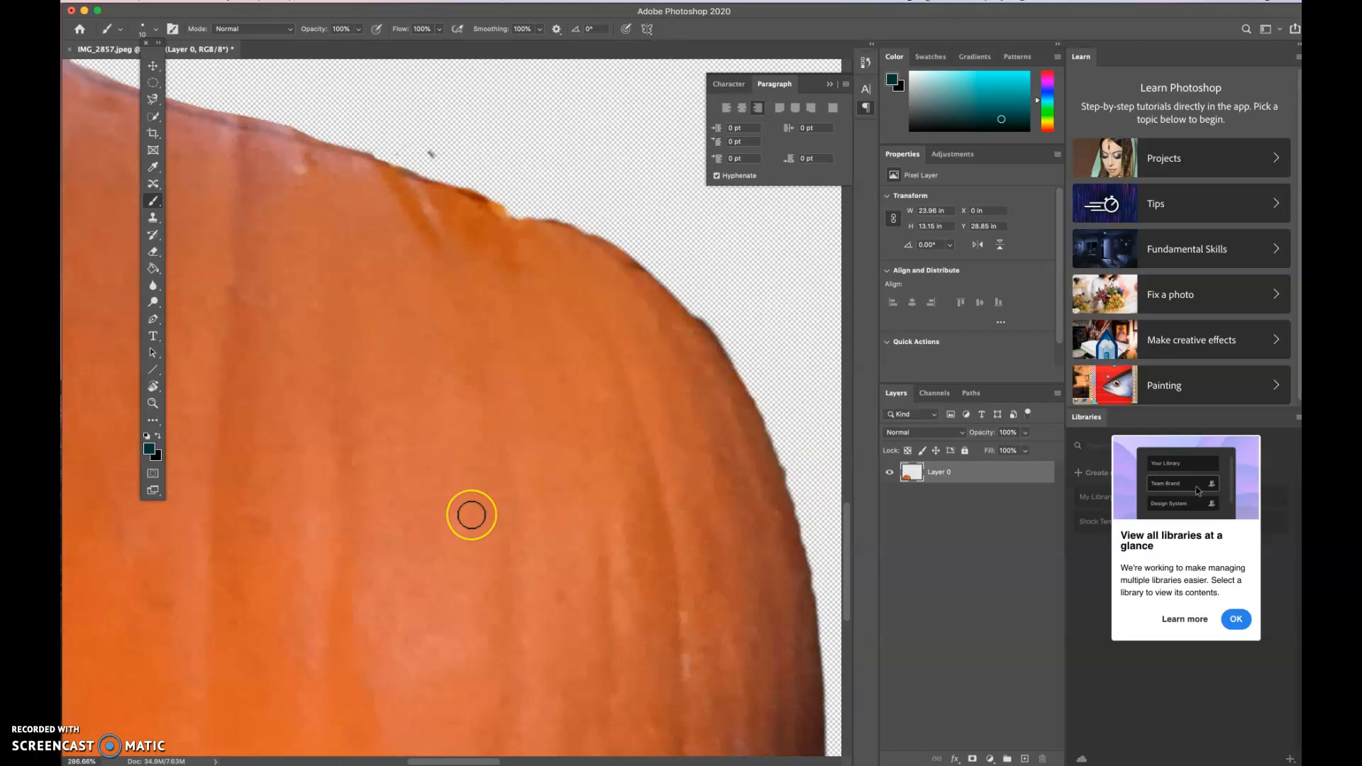
{"action": "scroll", "coordinate": [471, 513], "scroll_direction": "left", "scroll_amount": 8}
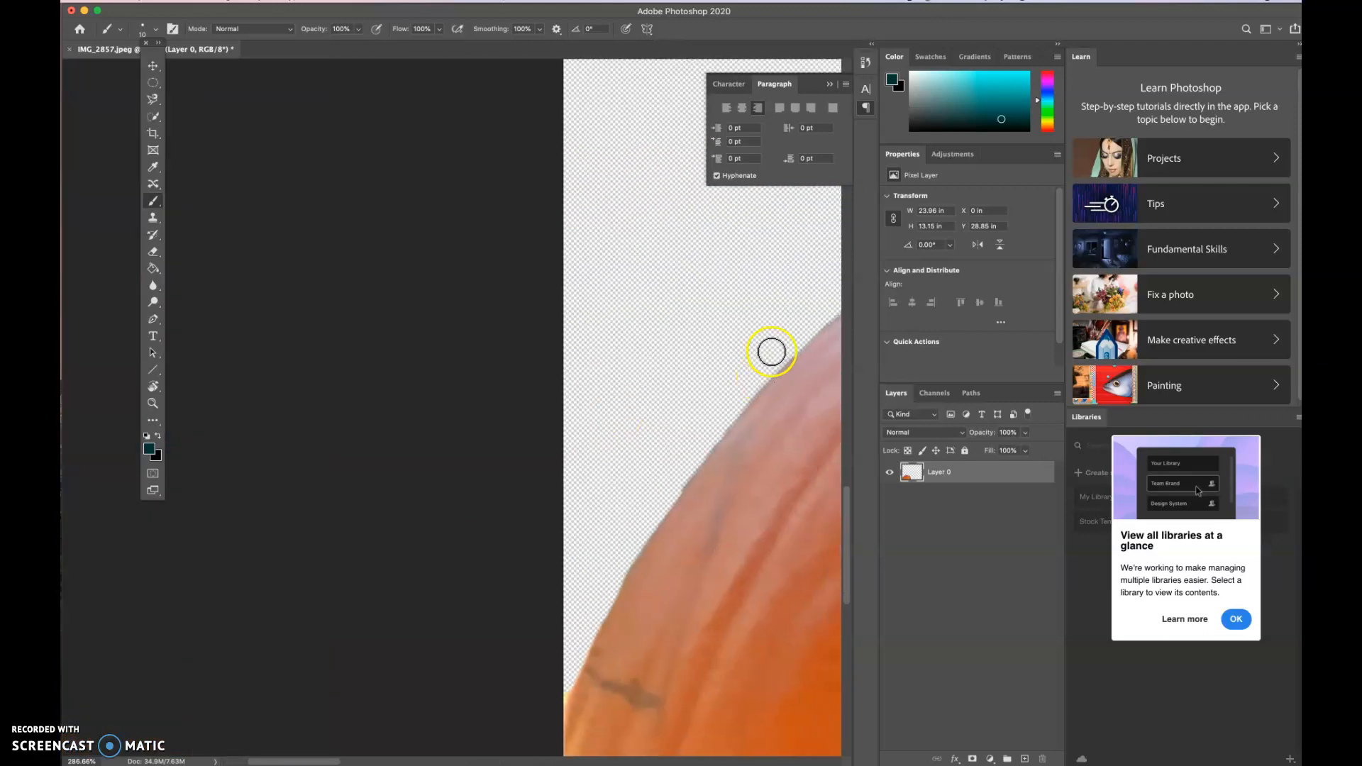
{"action": "scroll", "coordinate": [647, 481], "scroll_direction": "right", "scroll_amount": 8}
{"action": "scroll", "coordinate": [648, 481], "scroll_direction": "up", "scroll_amount": 4}
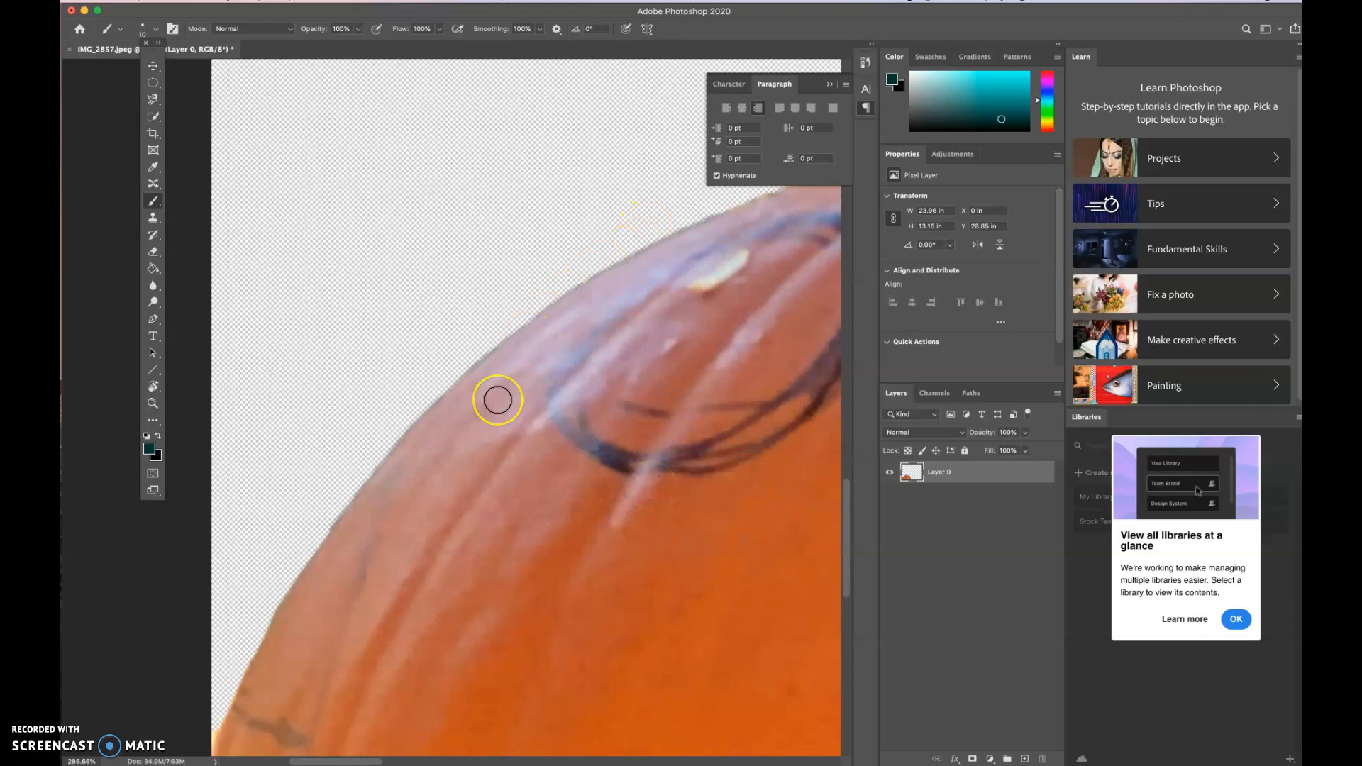
{"action": "scroll", "coordinate": [498, 402], "scroll_direction": "down", "scroll_amount": 1}
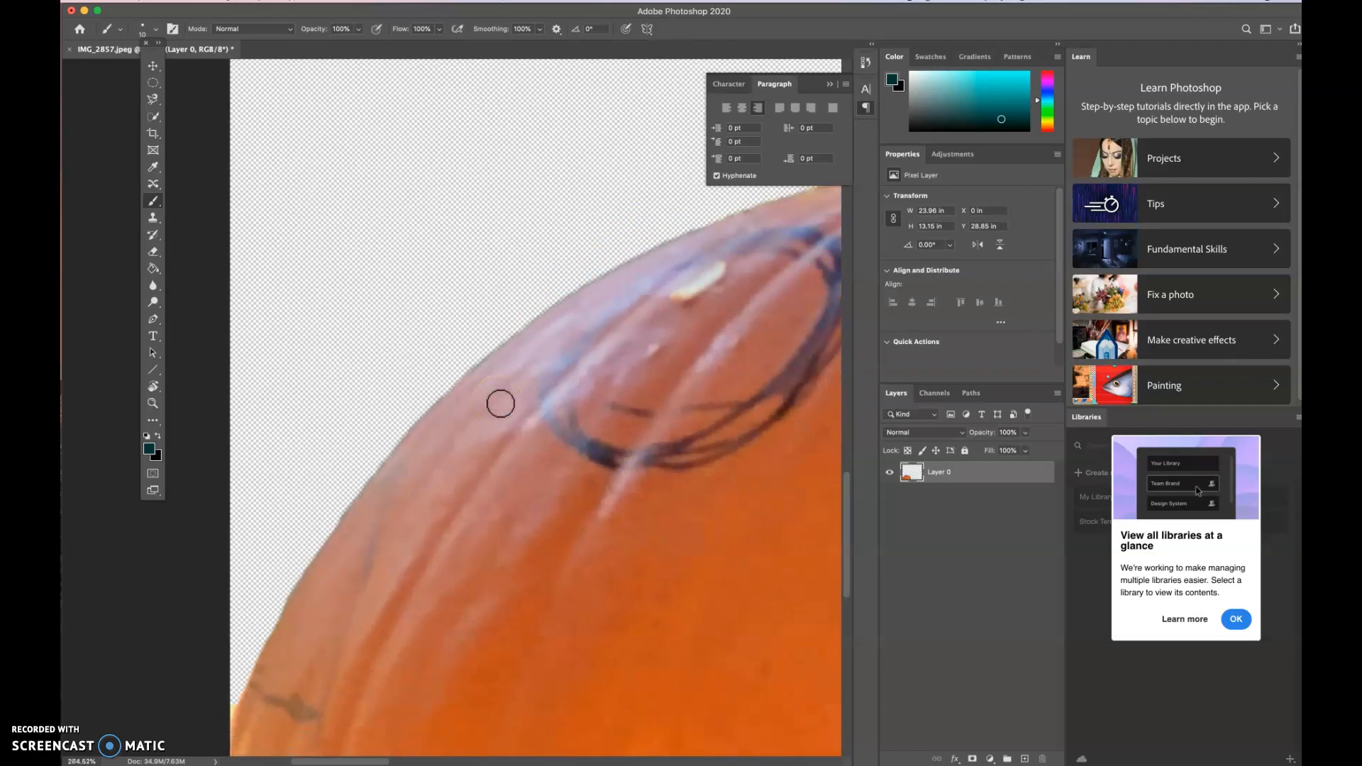
{"action": "scroll", "coordinate": [501, 403], "scroll_direction": "down", "scroll_amount": 5}
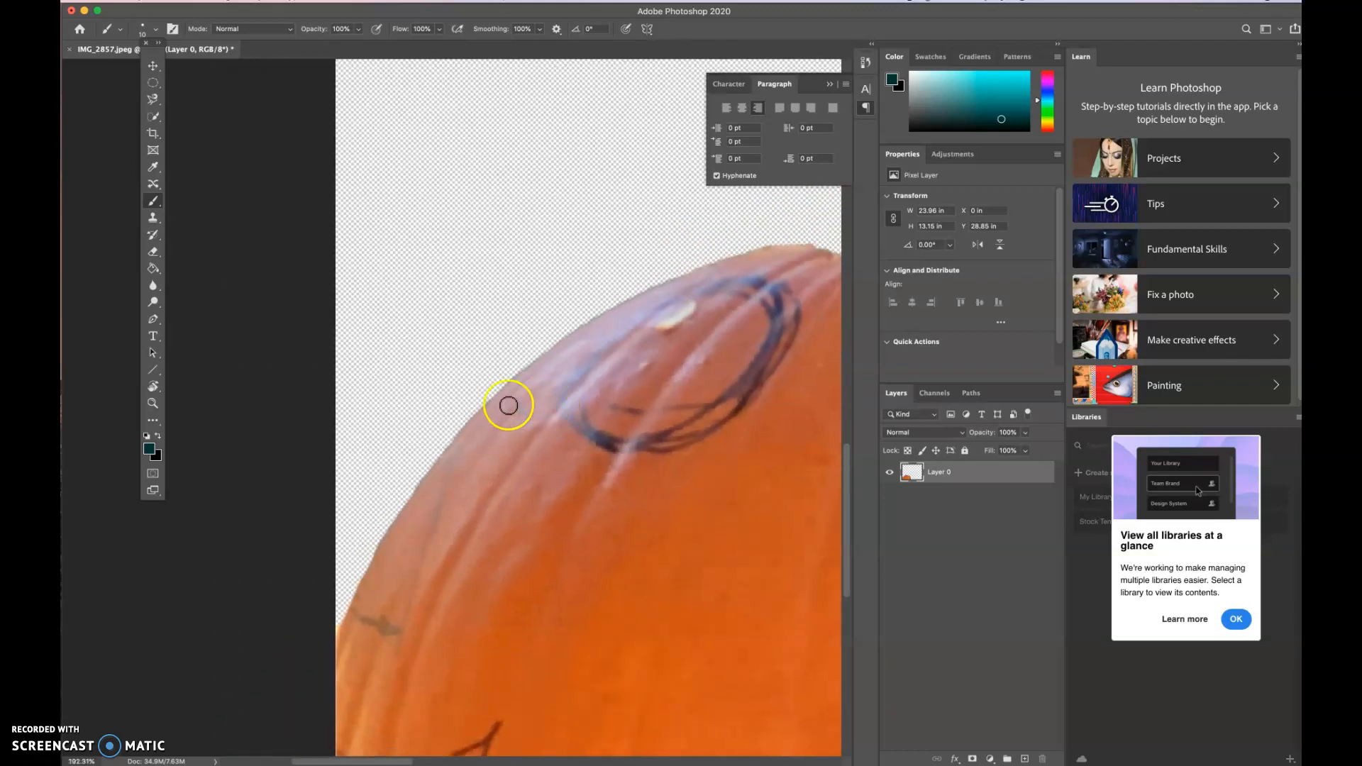
{"action": "scroll", "coordinate": [509, 405], "scroll_direction": "left", "scroll_amount": 8}
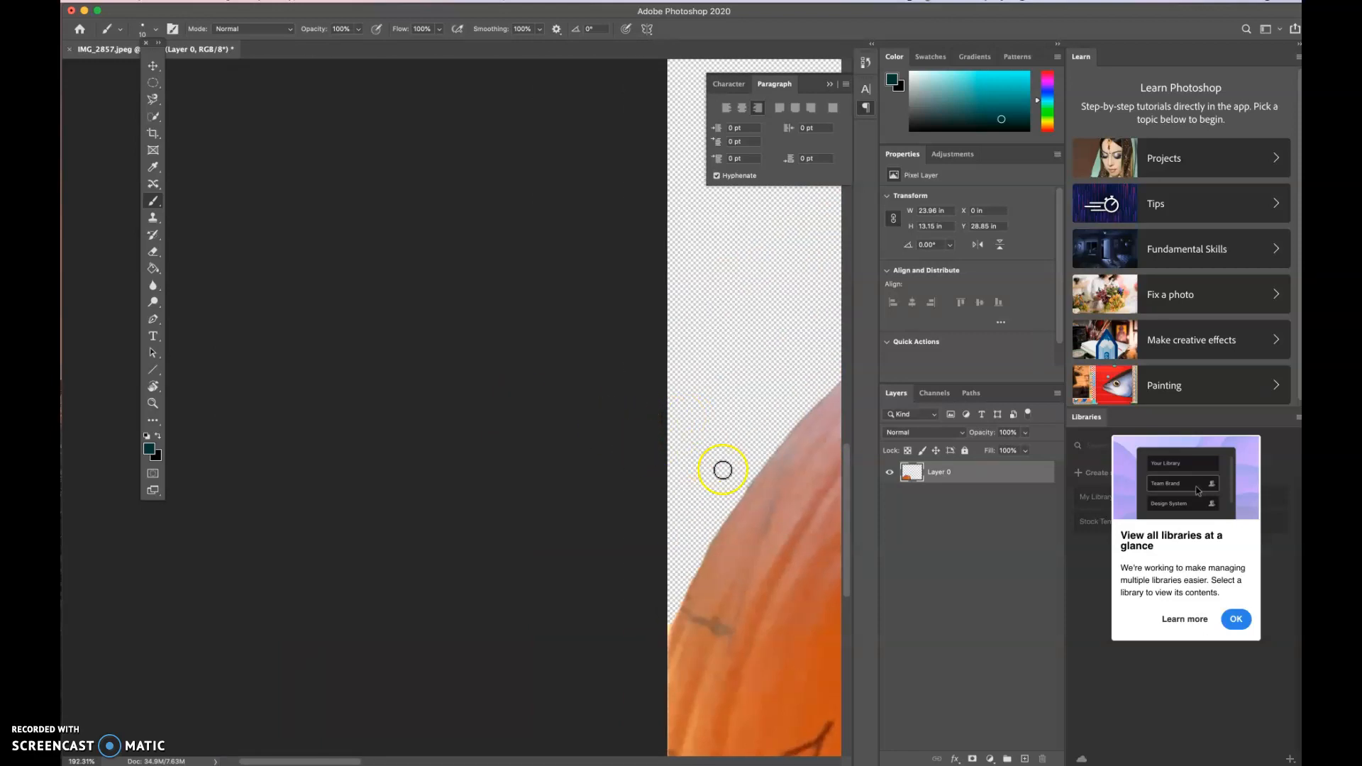
{"action": "scroll", "coordinate": [720, 468], "scroll_direction": "right", "scroll_amount": 10}
{"action": "scroll", "coordinate": [721, 471], "scroll_direction": "right", "scroll_amount": 2}
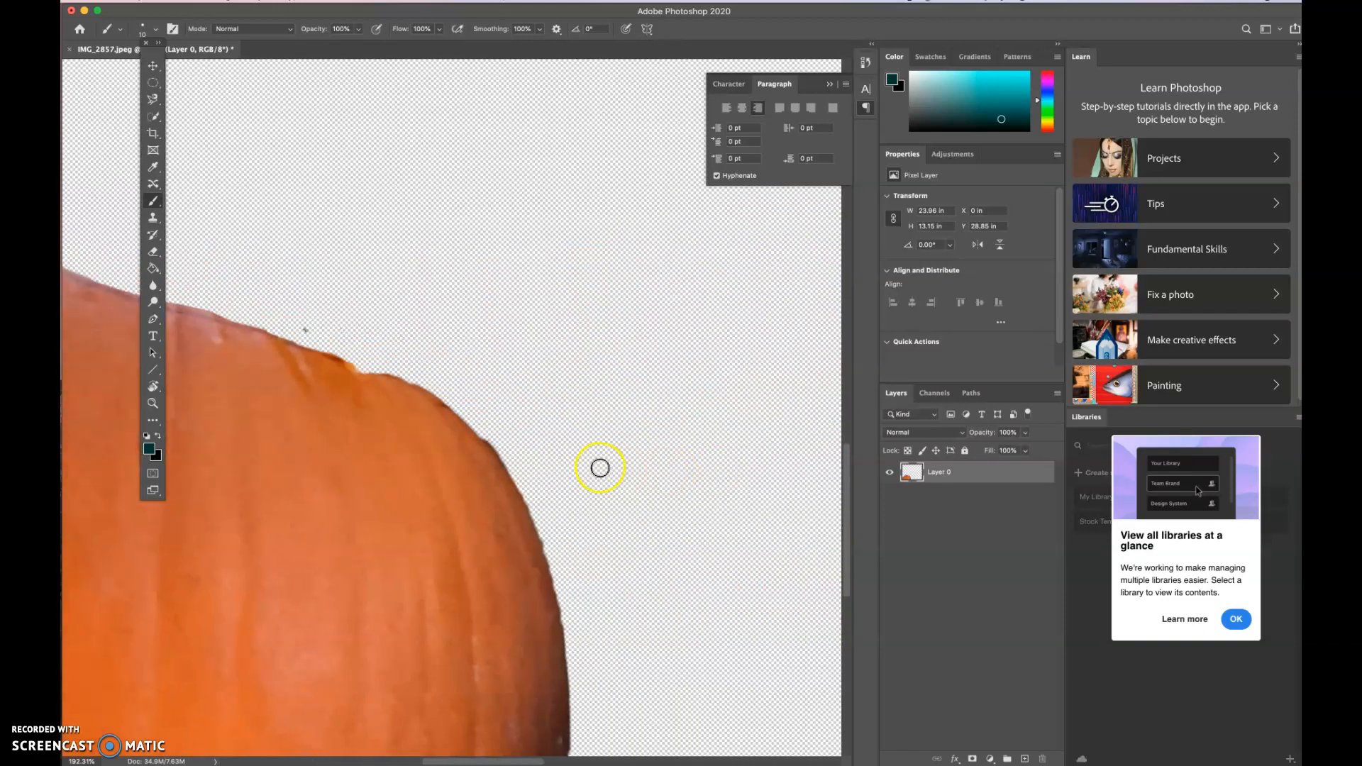
{"action": "right_click", "coordinate": [616, 663]}
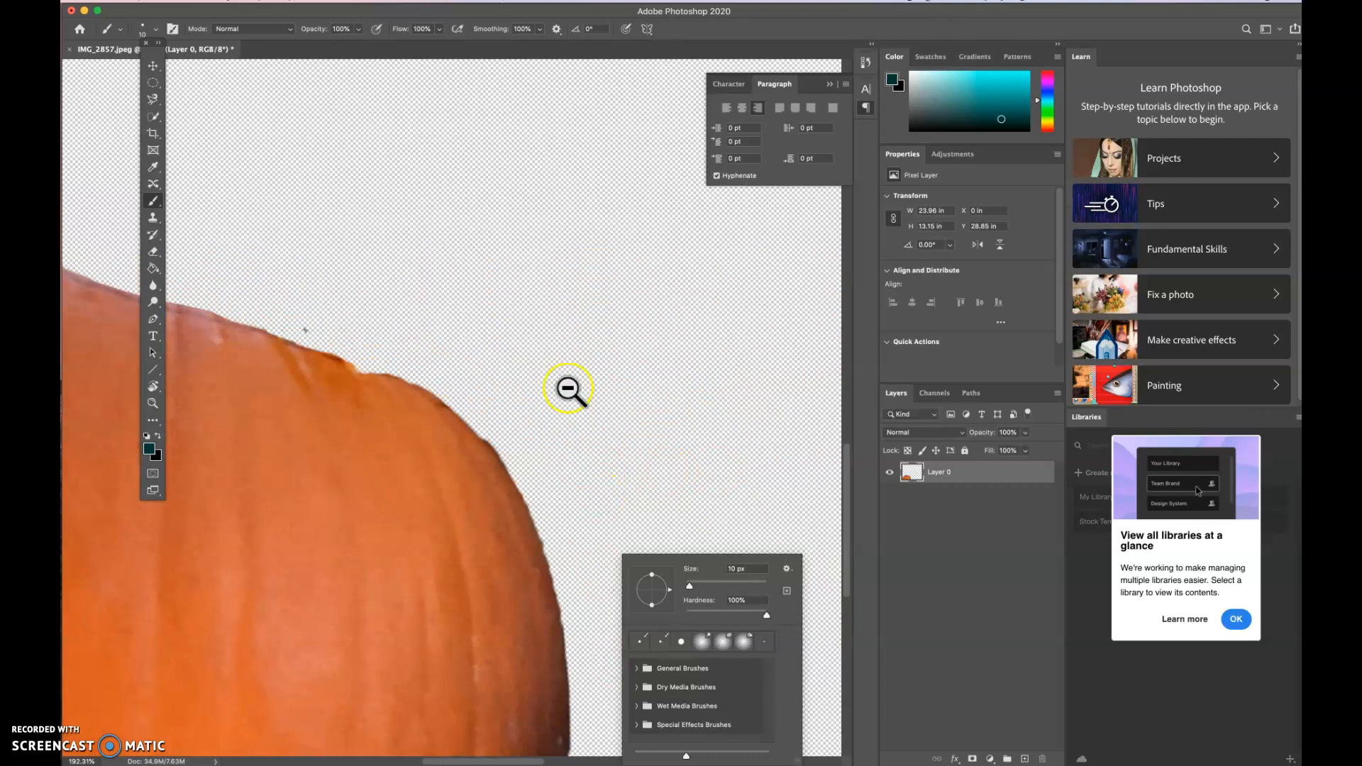
{"action": "left_click", "coordinate": [568, 389]}
{"action": "scroll", "coordinate": [567, 388], "scroll_direction": "down", "scroll_amount": 5}
{"action": "left_click", "coordinate": [570, 390], "text": "alt"}
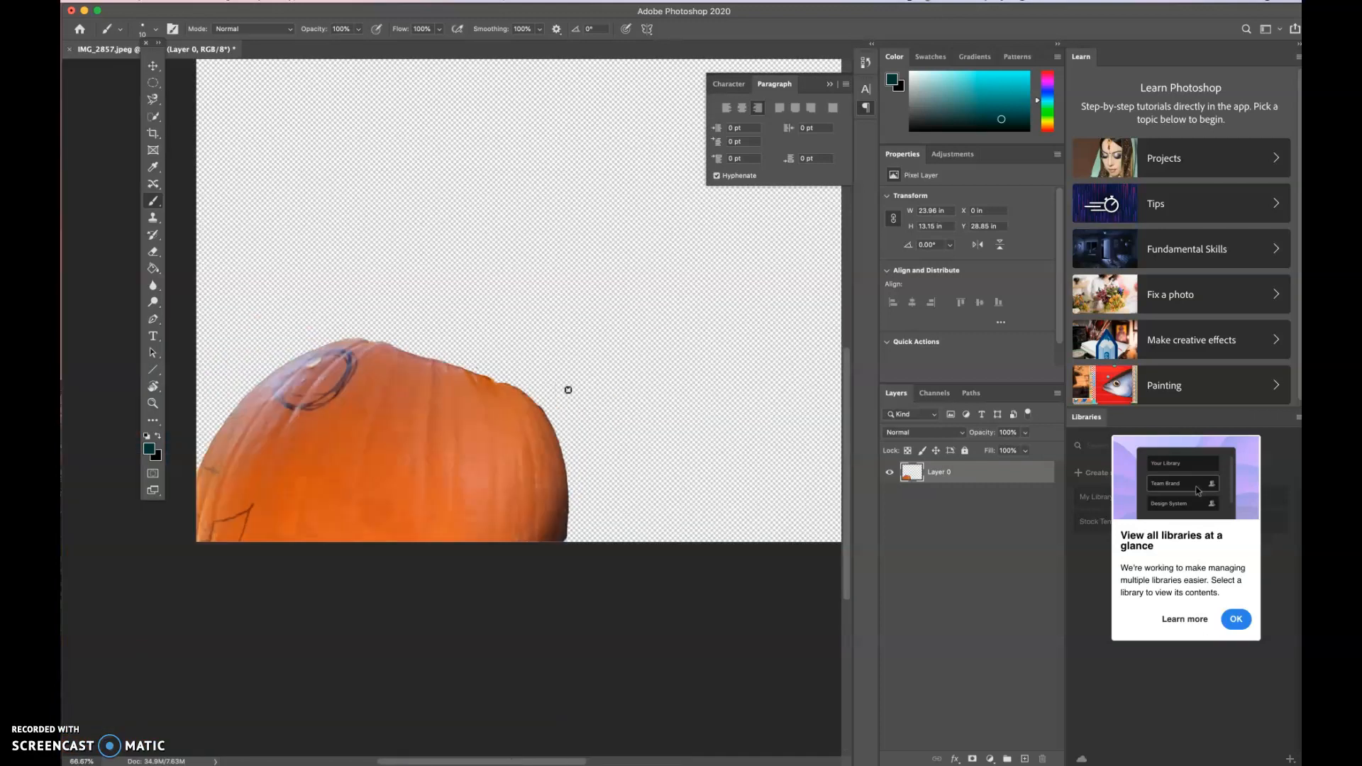
{"action": "left_click", "coordinate": [585, 466]}
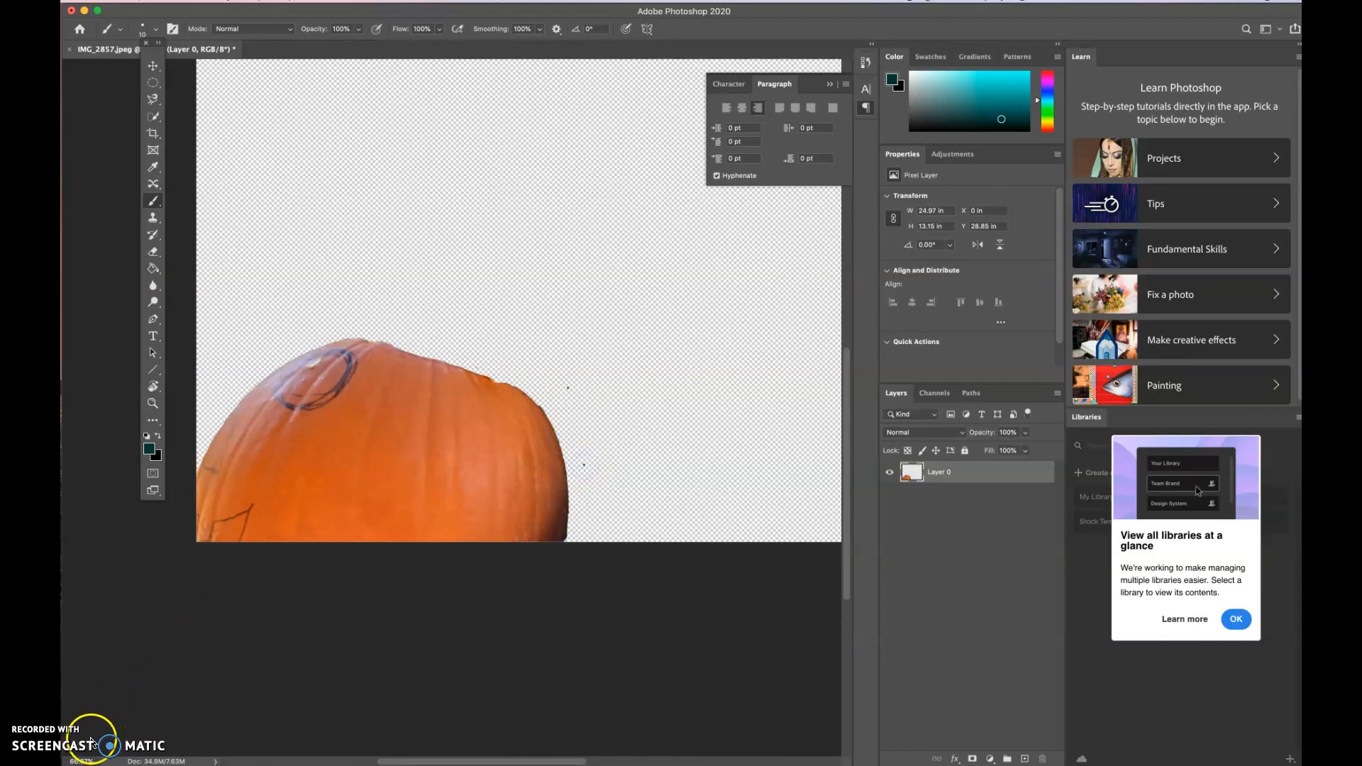